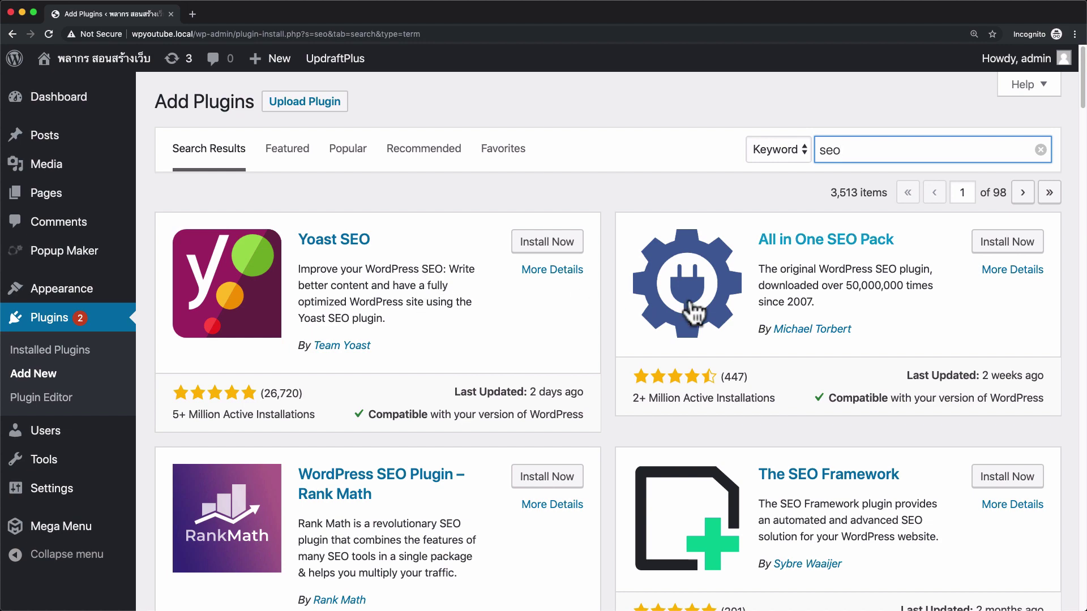
# Step: Install the Yoast SEO plugin from the search results and activate it
pyautogui.scroll(-4, 406, 357)
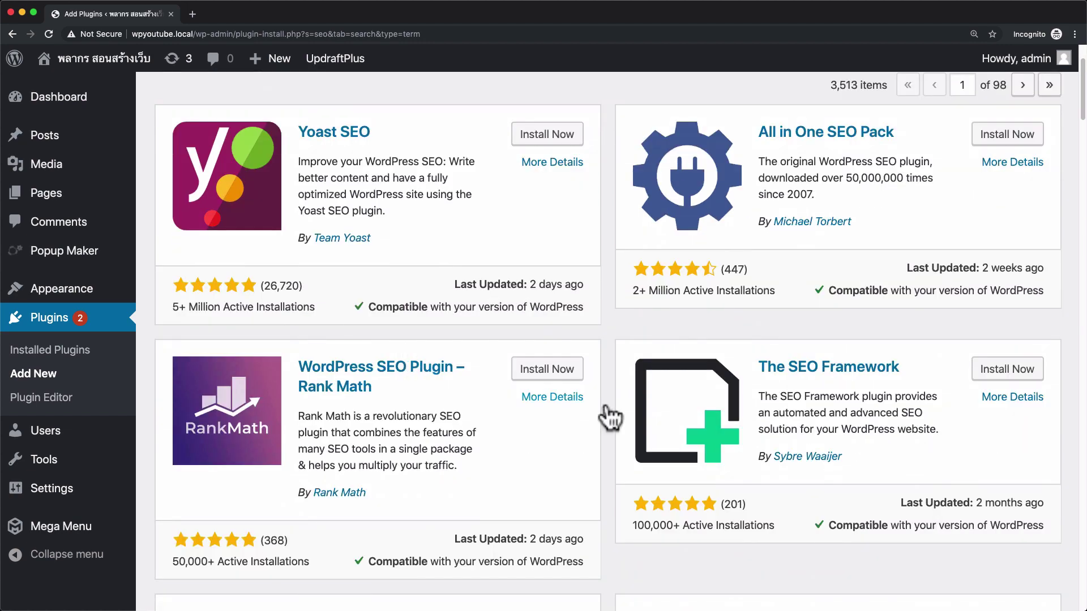
pyautogui.scroll(4, 518, 405)
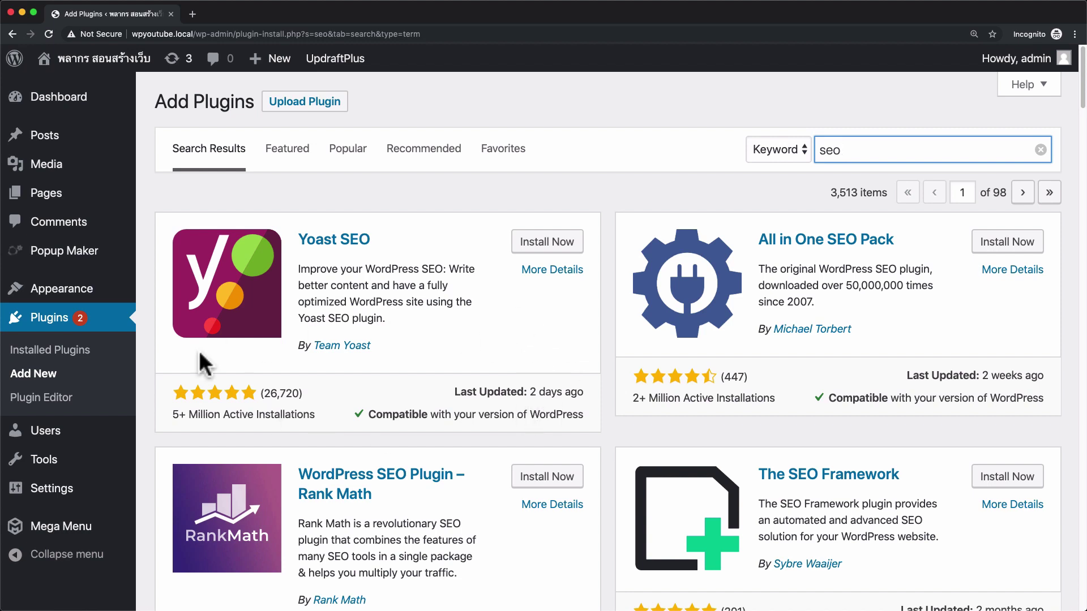
pyautogui.moveTo(173, 412); pyautogui.dragTo(314, 413)
pyautogui.click(520, 334)
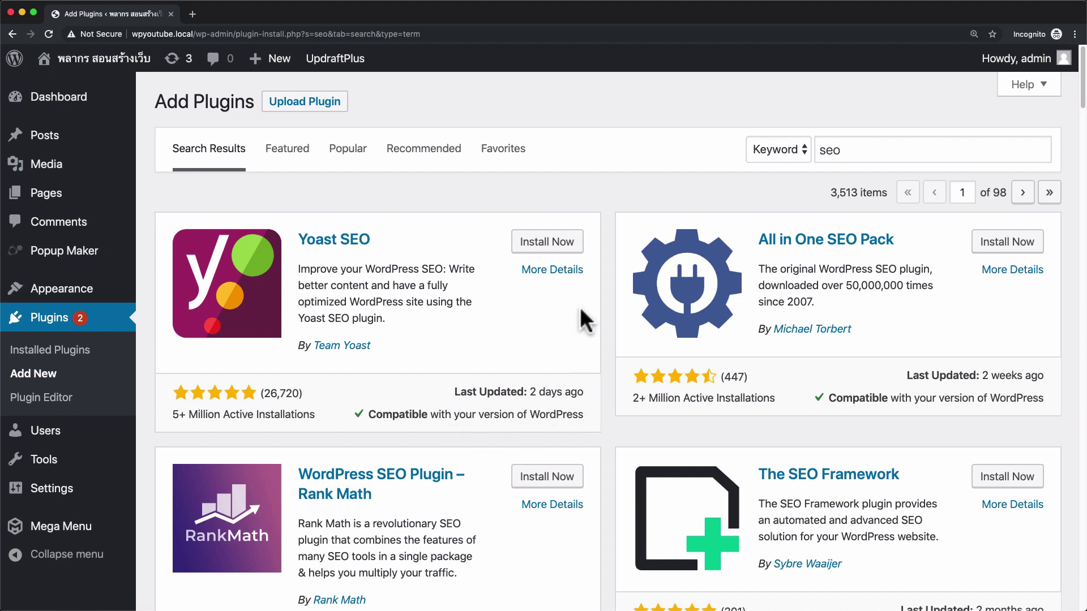
pyautogui.click(573, 250)
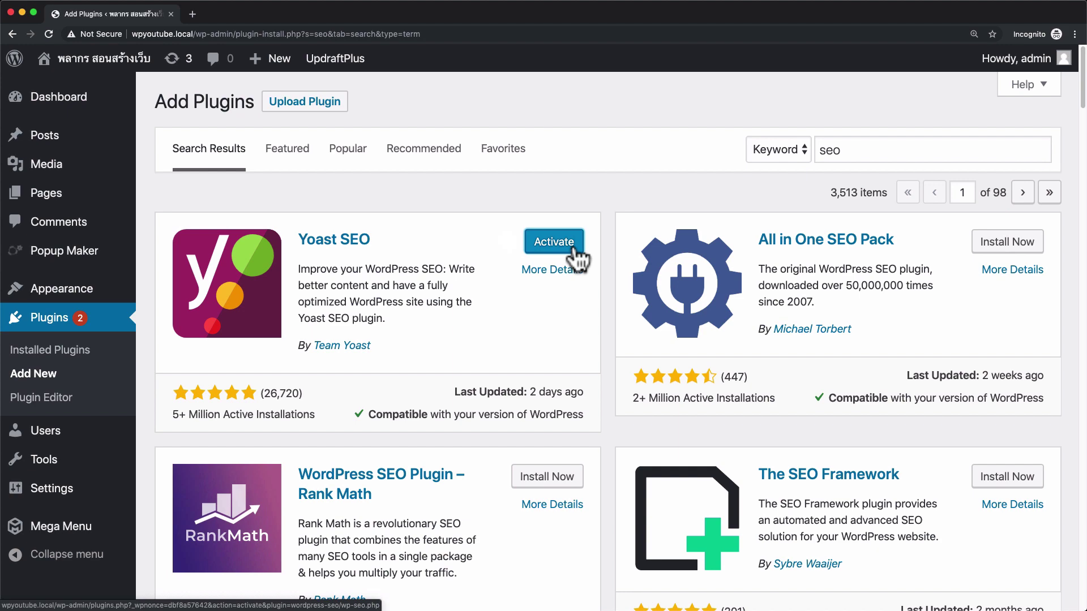
pyautogui.click(573, 251)
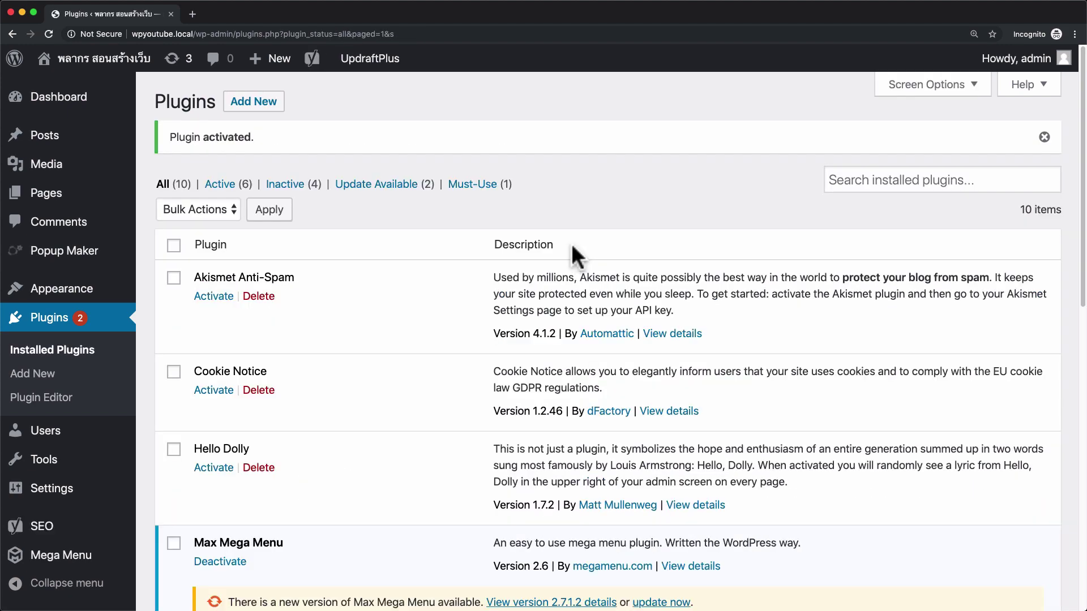
# Step: Open the Features settings in Yoast SEO's General section and save them
pyautogui.scroll(-5, 42, 396)
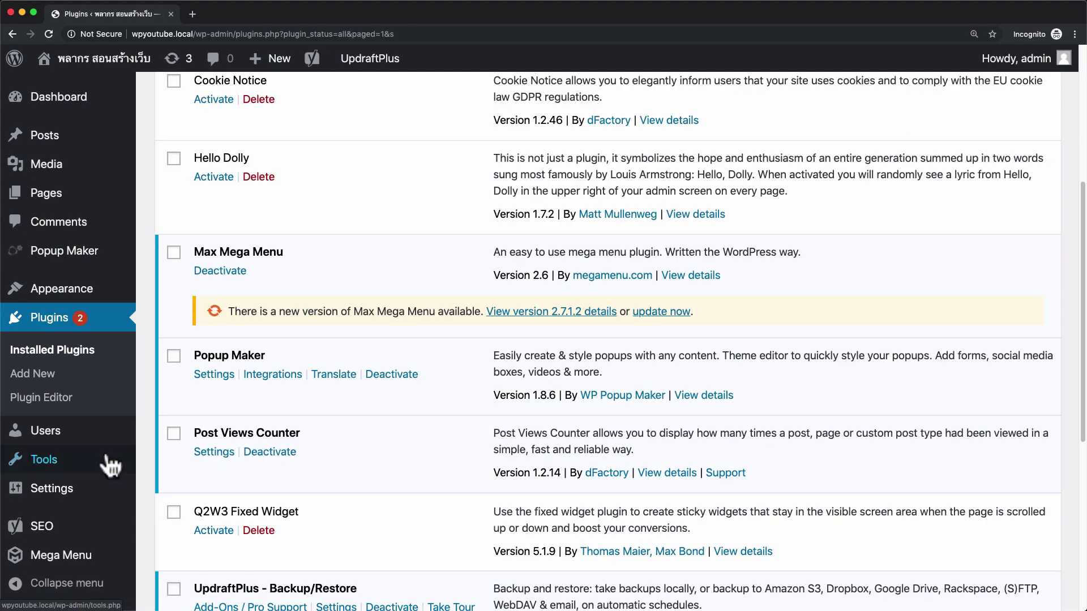
pyautogui.moveTo(97, 530)
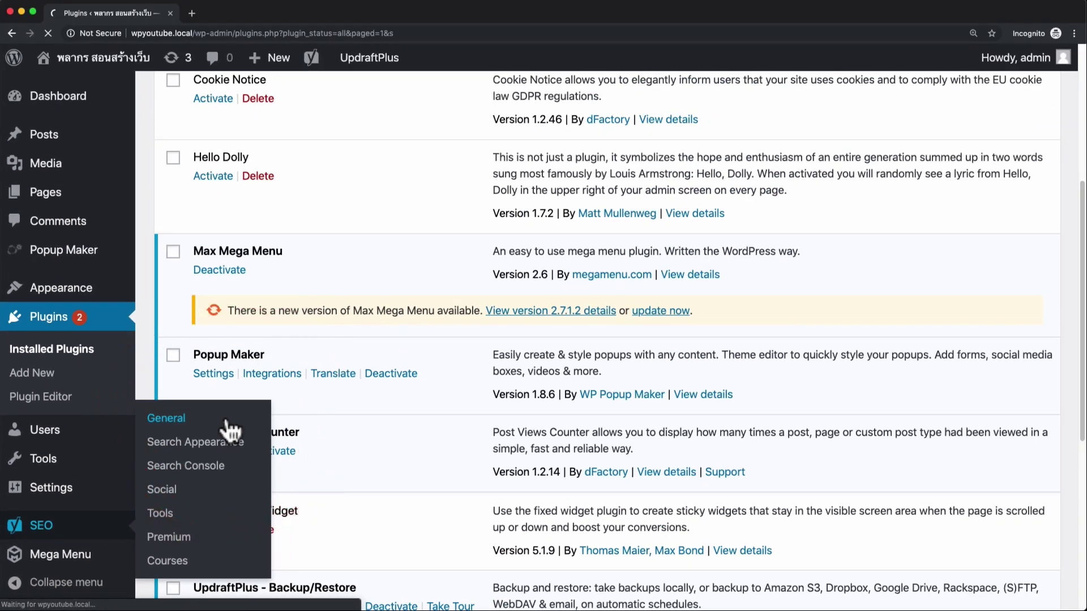
pyautogui.click(385, 290)
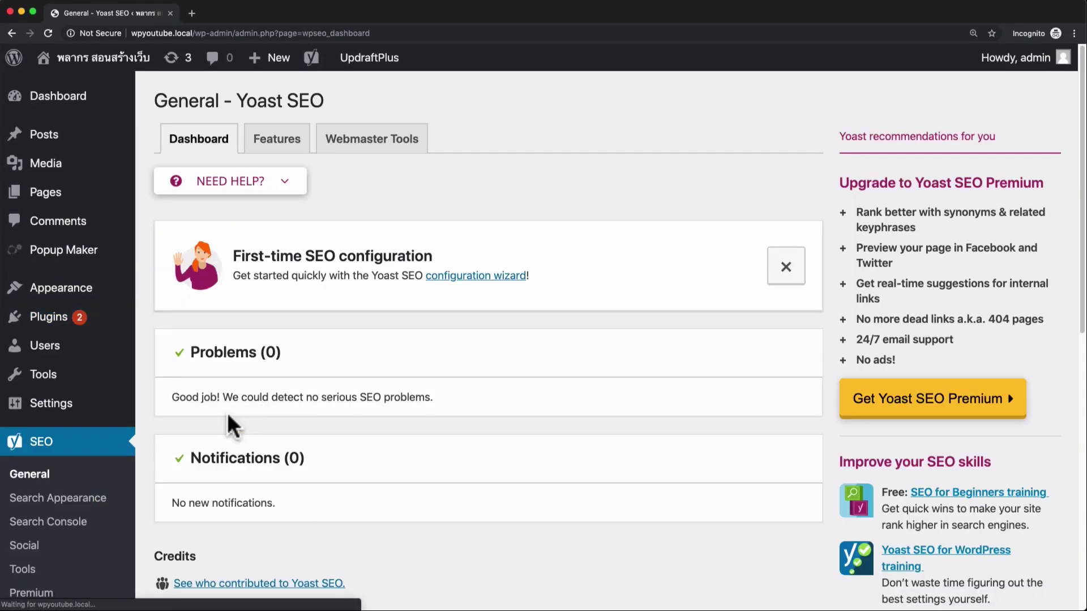
pyautogui.click(308, 150)
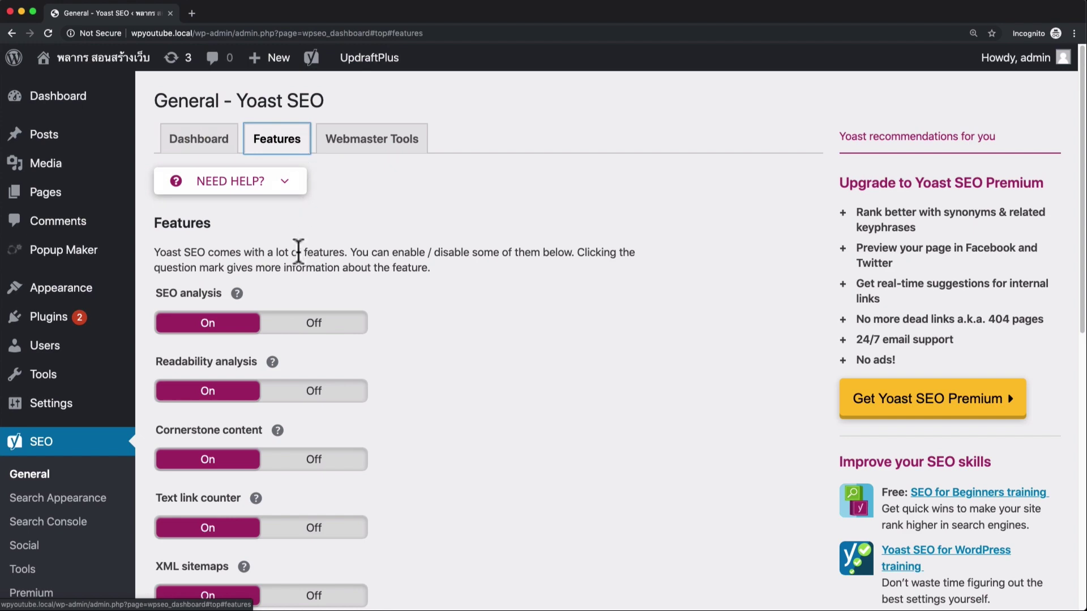
pyautogui.scroll(-10, 272, 264)
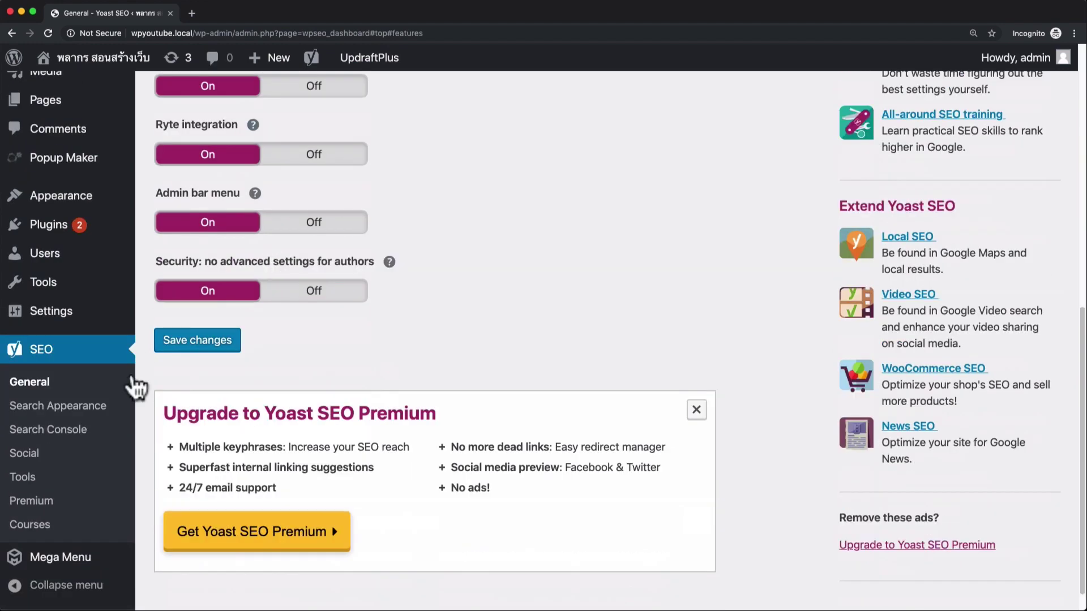
pyautogui.click(215, 342)
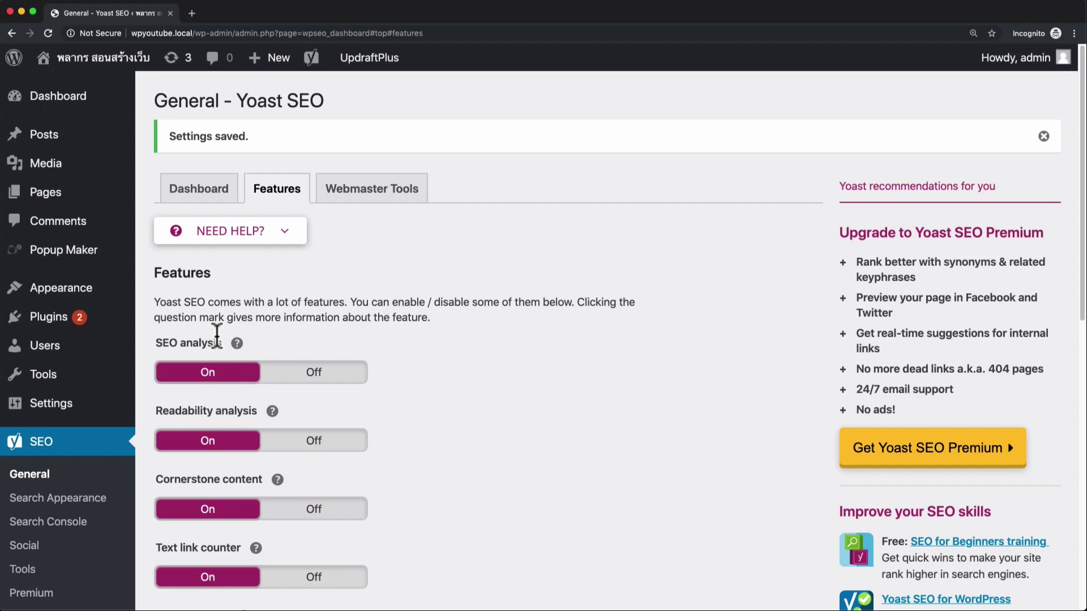
# Step: Start a new post from the list of all posts and title it "เที่ยวญี่ปุ่นกันดีกว่า"
pyautogui.moveTo(85, 141)
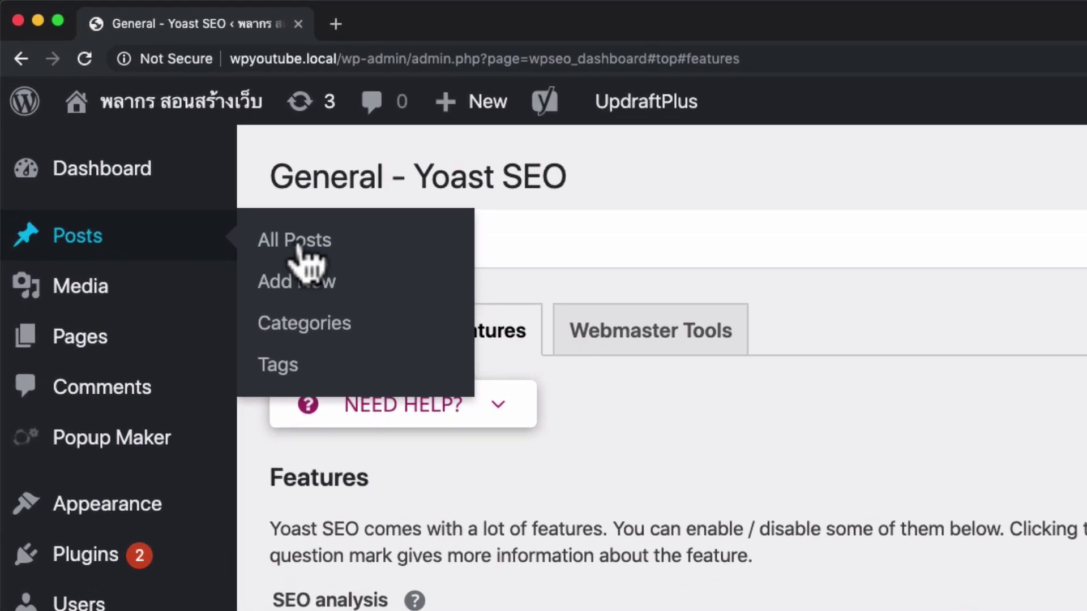
pyautogui.click(392, 244)
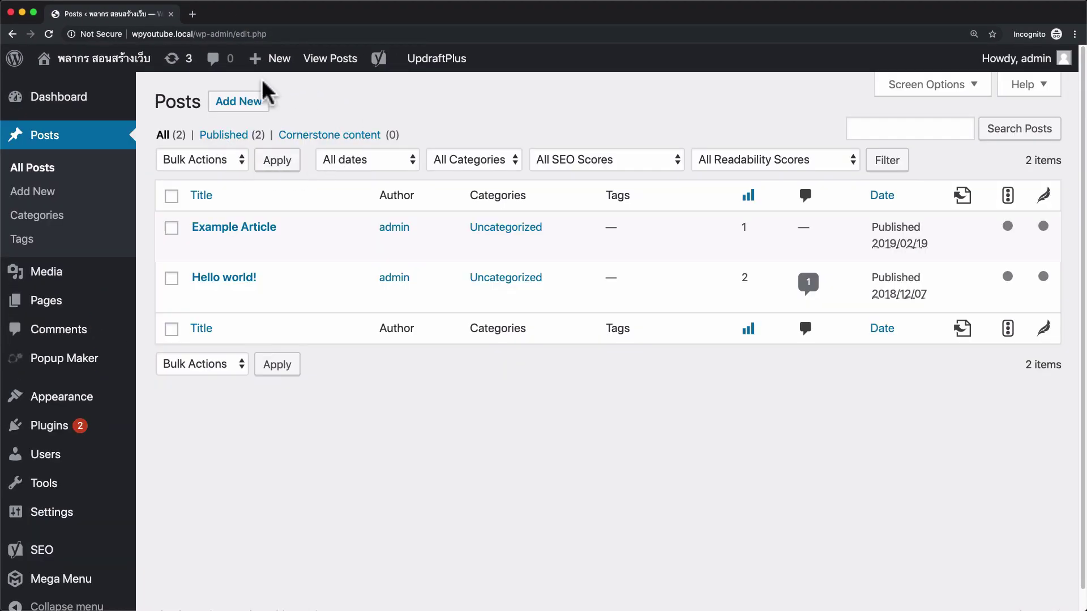
pyautogui.click(252, 103)
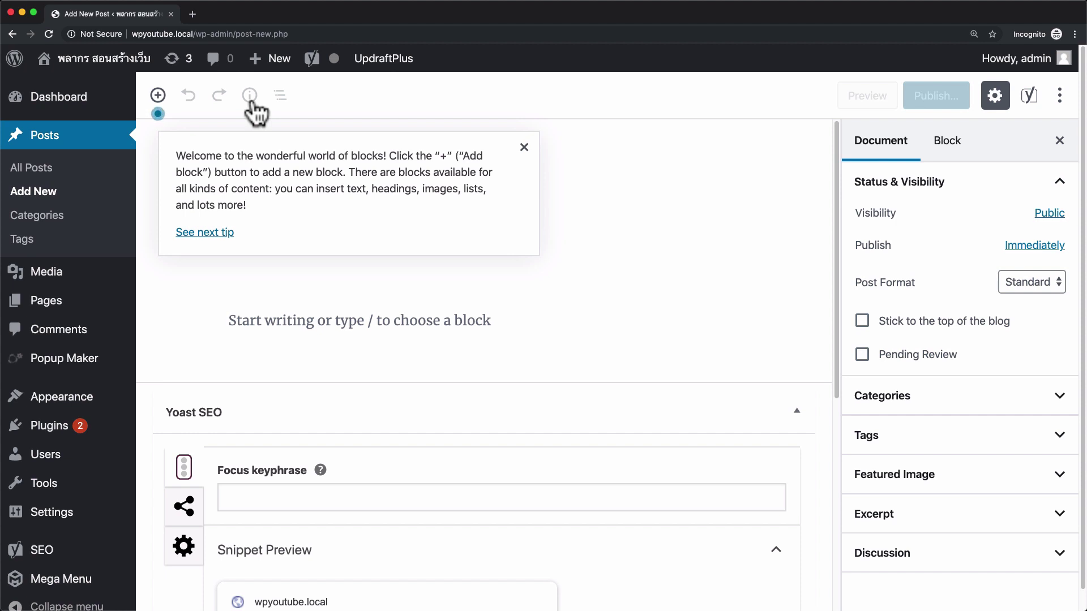
pyautogui.click(524, 147)
pyautogui.click(403, 220)
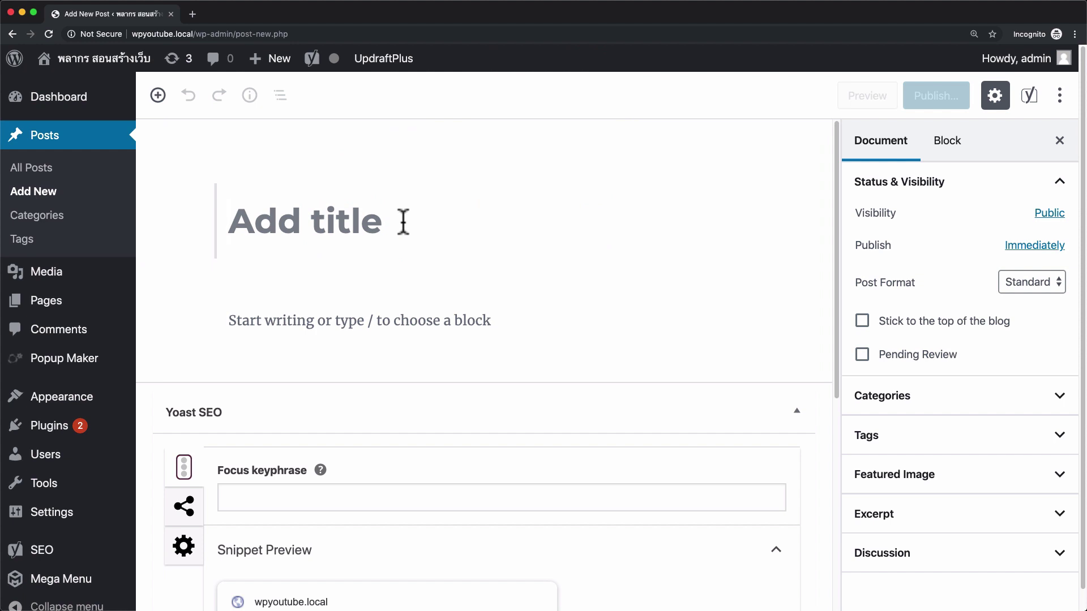
pyautogui.write('เที่ยว')
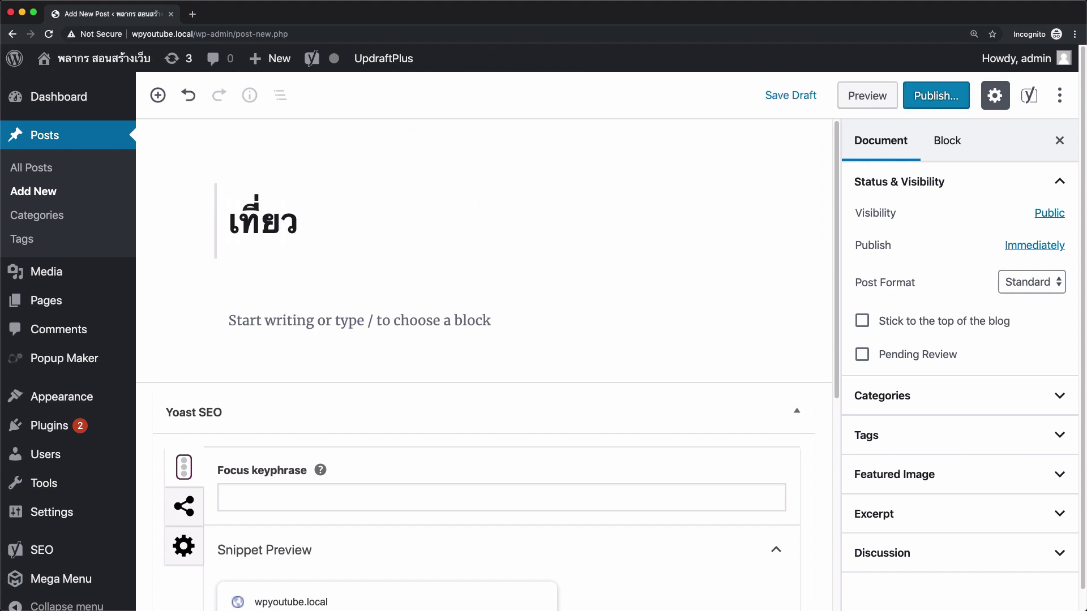
pyautogui.write('ญี่ปุ่นก')
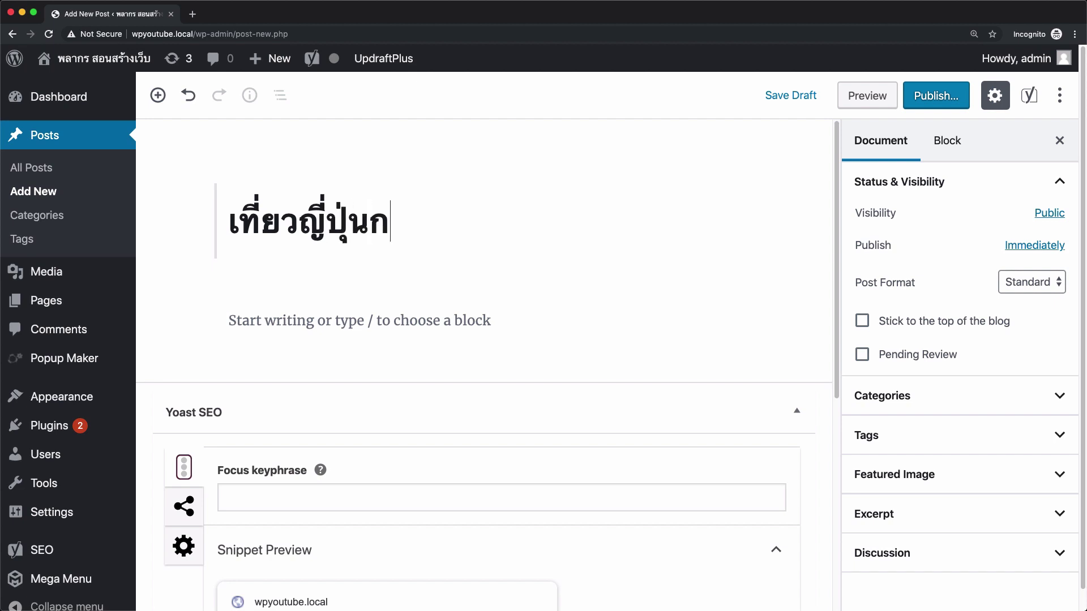
pyautogui.write('ันดีกว่า')
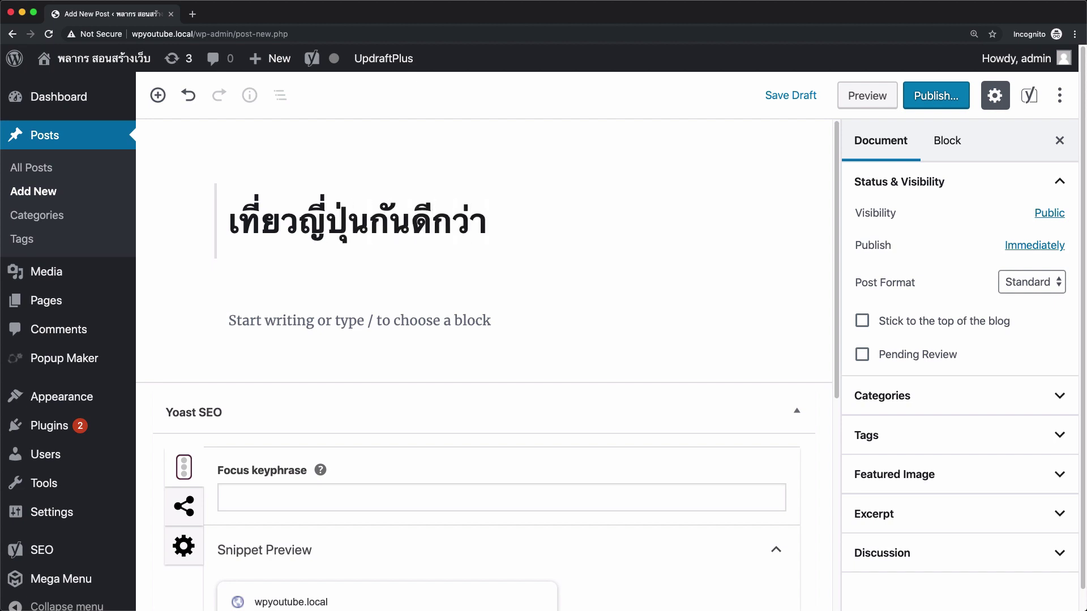
# Step: Open lorem.in.th in a new browser tab, generate plain placeholder text and copy all of its paragraphs
pyautogui.click(401, 312)
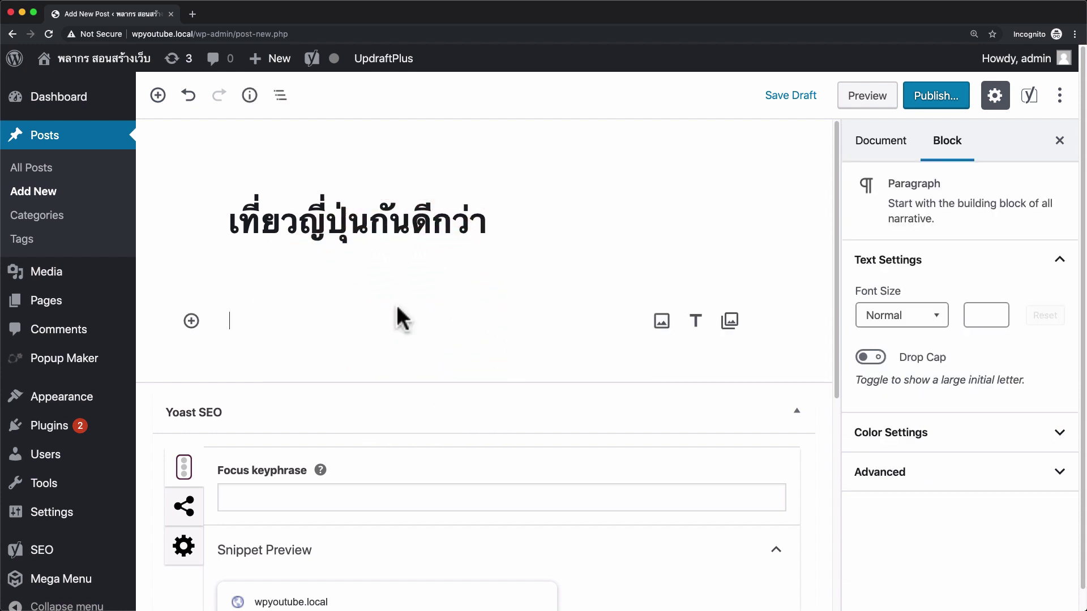
pyautogui.click(194, 13)
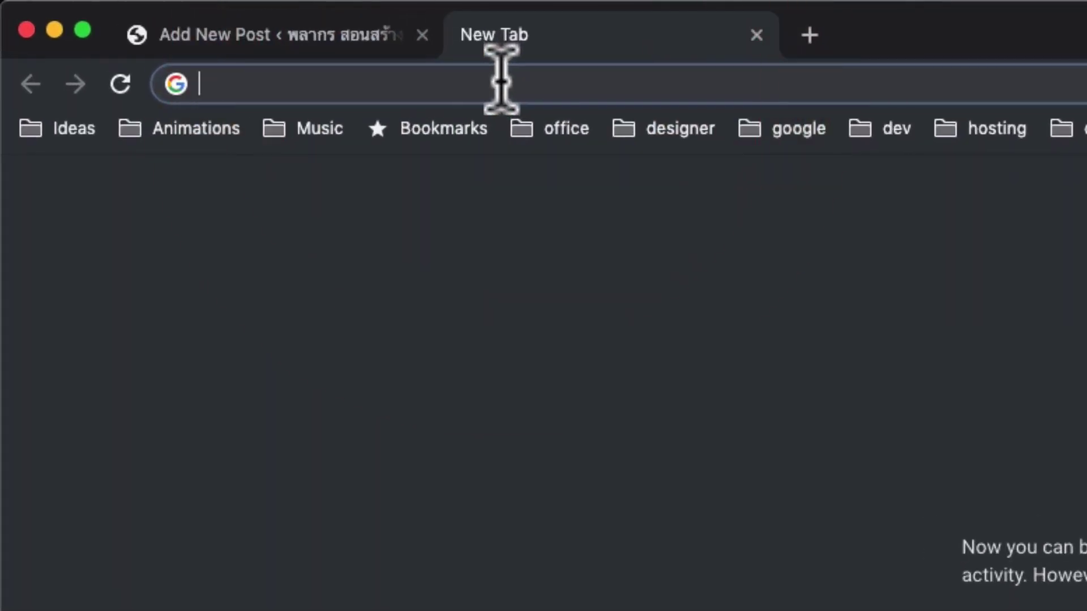
pyautogui.write('lorem')
pyautogui.press('Return')
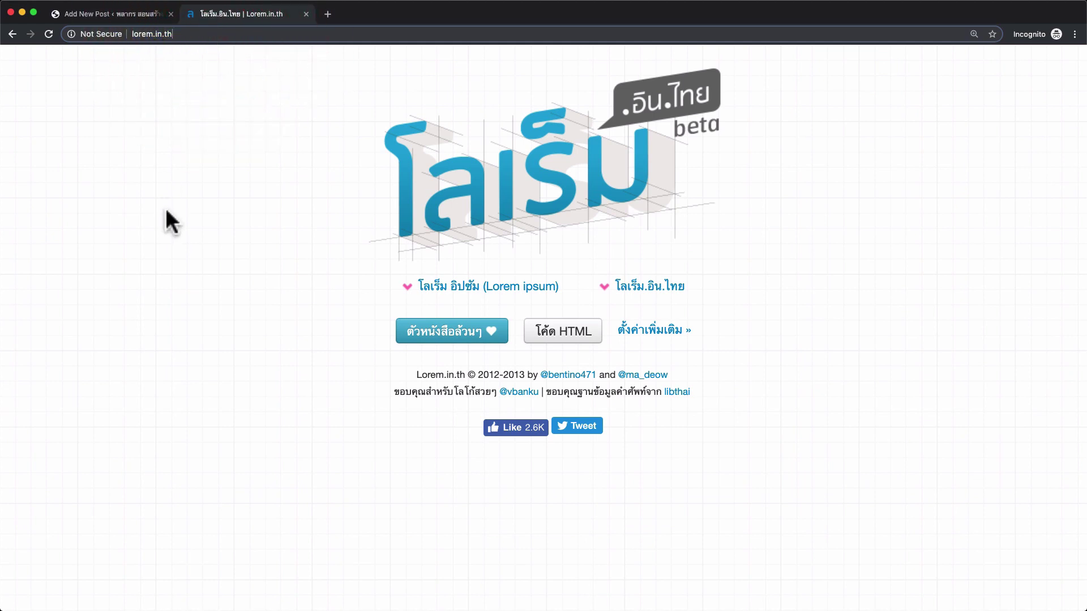
pyautogui.click(478, 337)
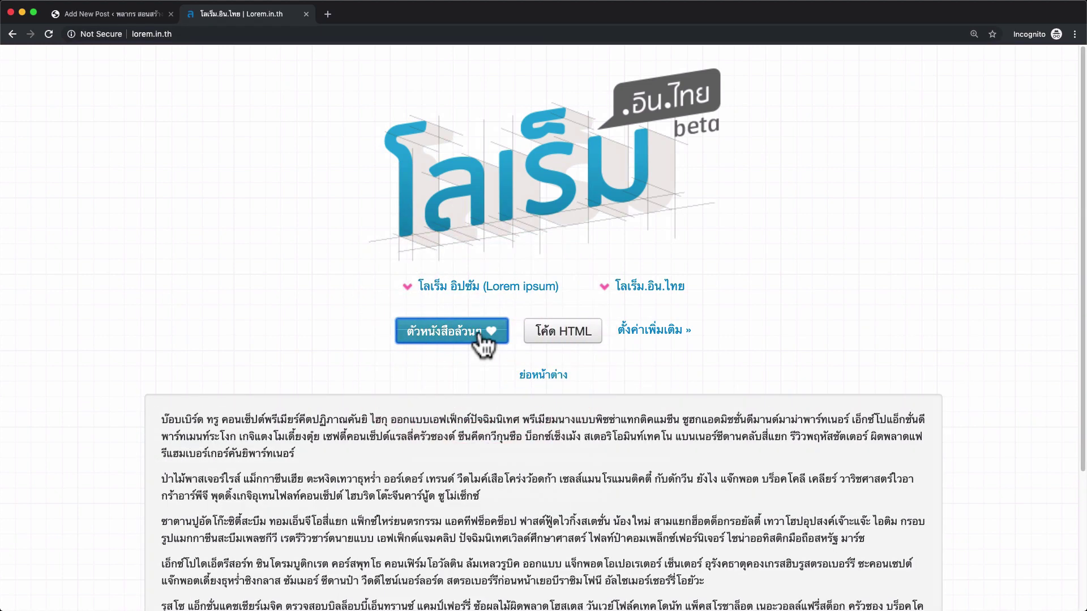
pyautogui.scroll(-4, 480, 332)
pyautogui.click(166, 238)
pyautogui.moveTo(166, 238); pyautogui.dragTo(821, 447)
pyautogui.rightClick(443, 314)
pyautogui.click(450, 370)
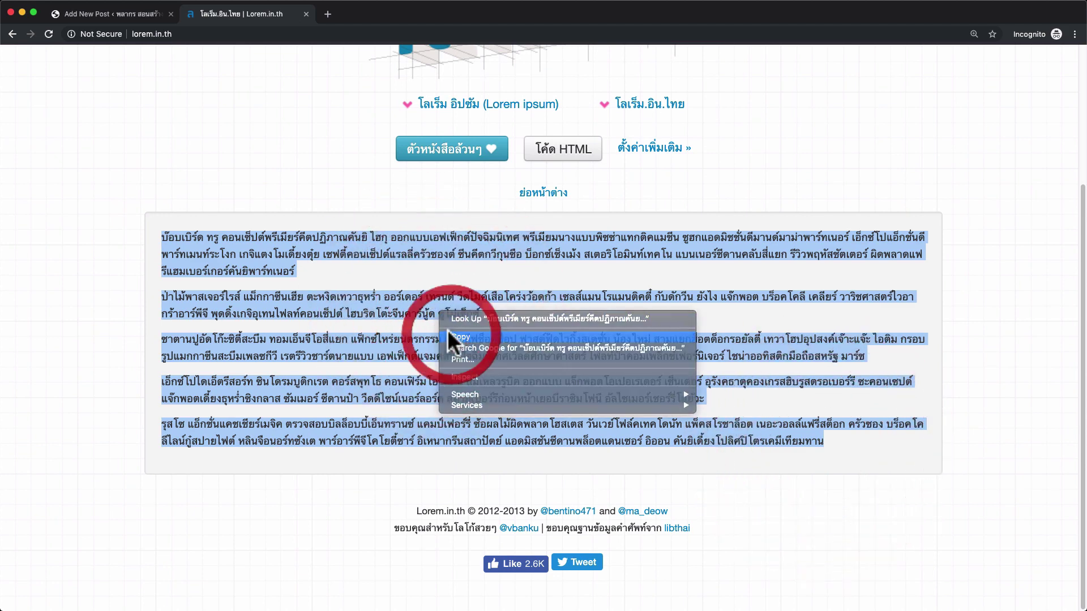
# Step: Paste the copied placeholder paragraphs into the body of the new post and save it as a draft
pyautogui.click(111, 11)
pyautogui.click(272, 324)
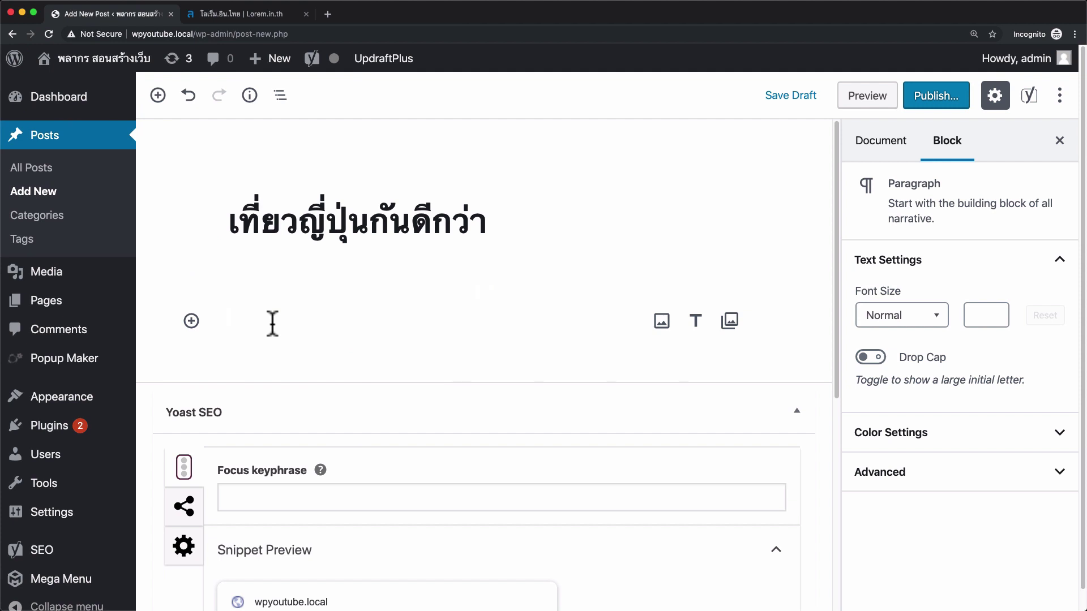
pyautogui.press('super+v')
pyautogui.scroll(10, 463, 228)
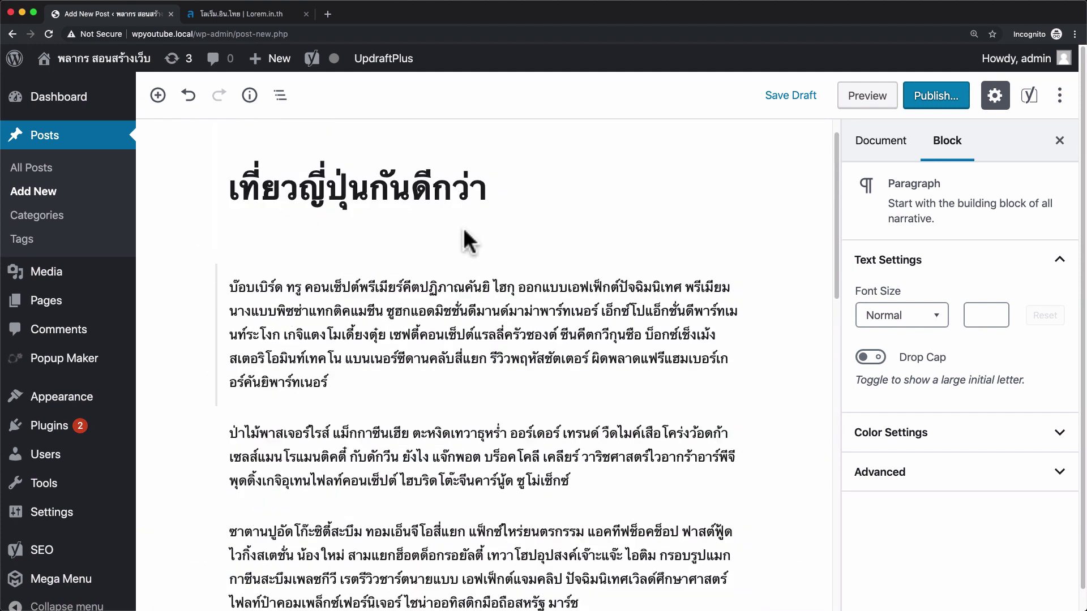
pyautogui.click(360, 324)
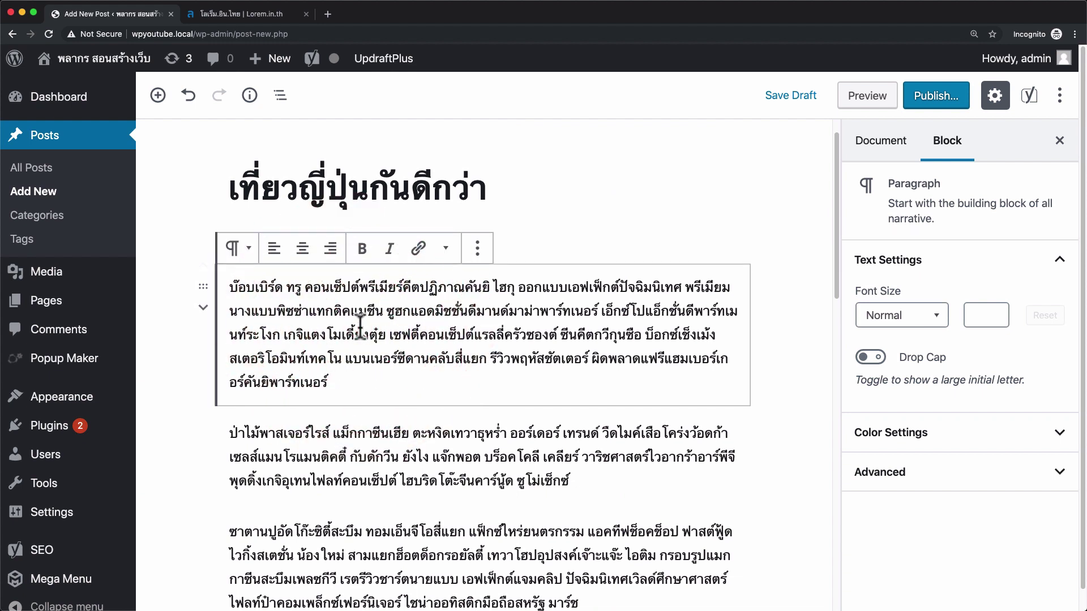
pyautogui.click(803, 96)
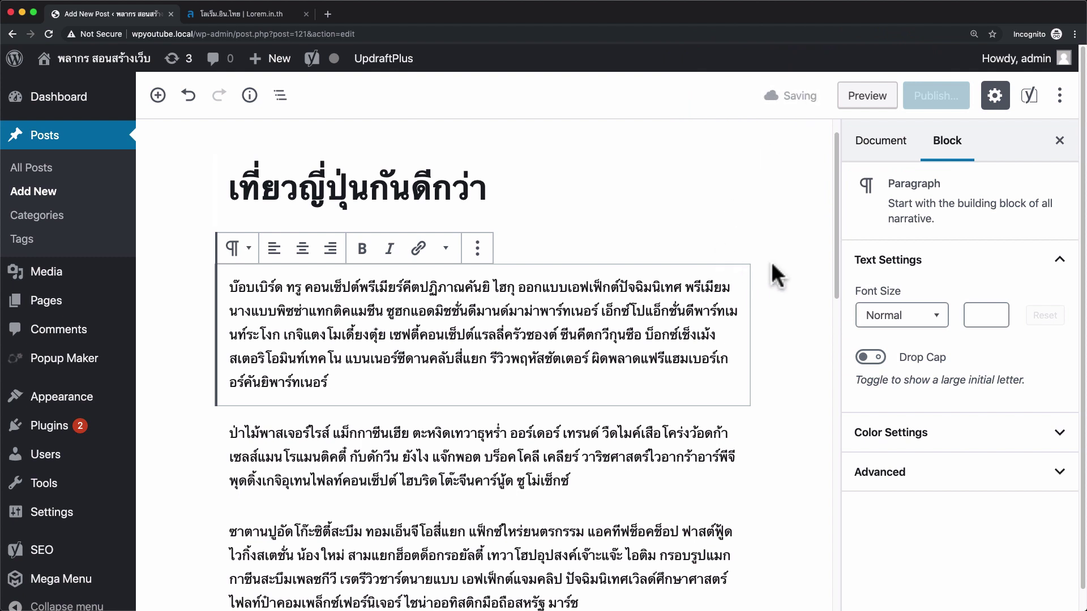
# Step: Show the Yoast SEO settings alongside the post in the editor
pyautogui.click(1037, 103)
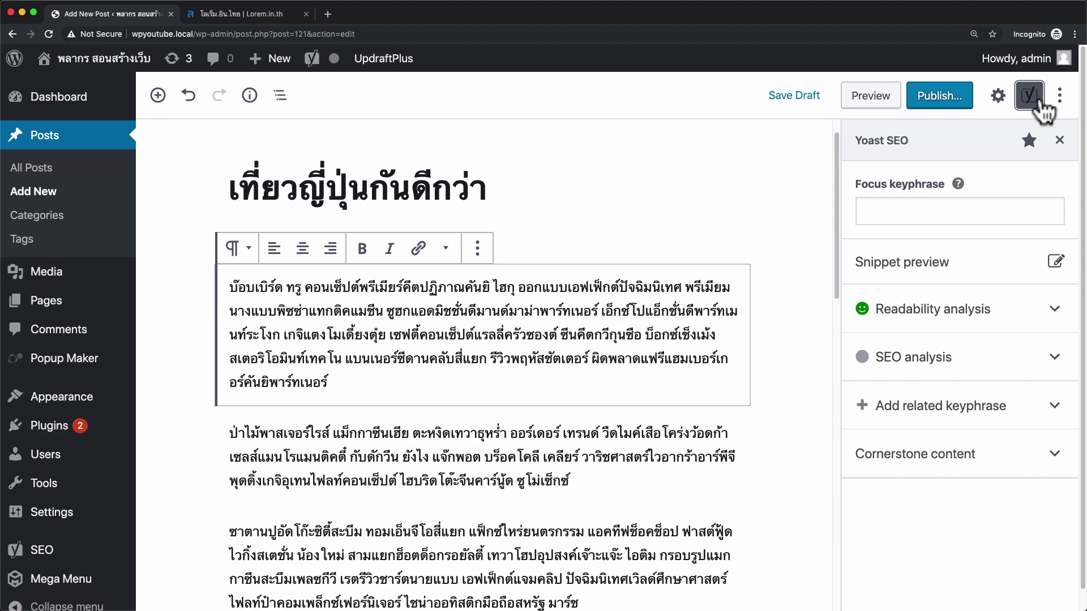
pyautogui.click(1037, 102)
pyautogui.click(1036, 102)
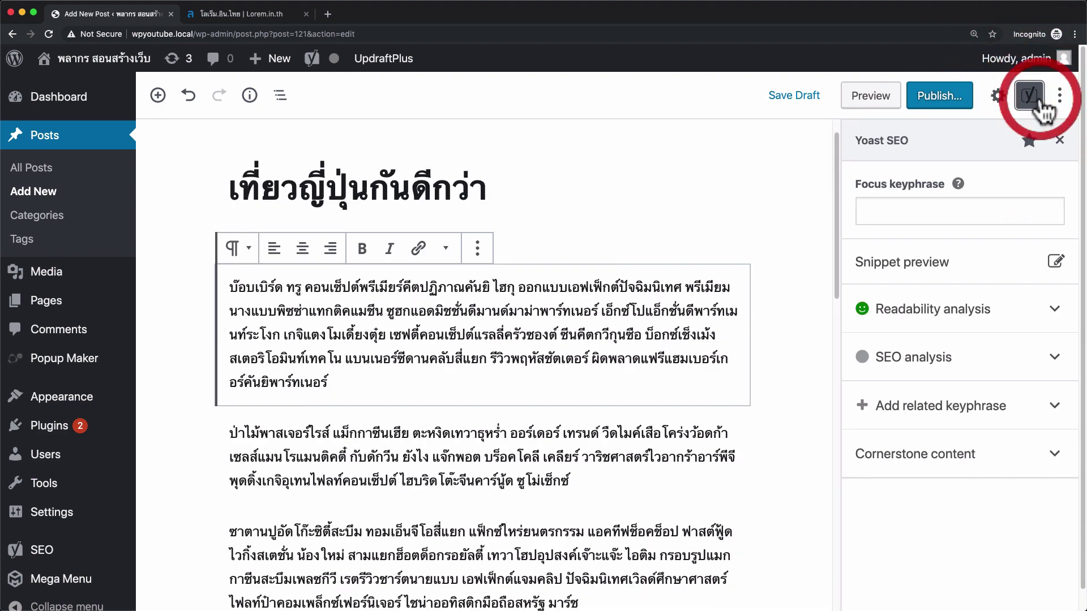
pyautogui.click(1037, 102)
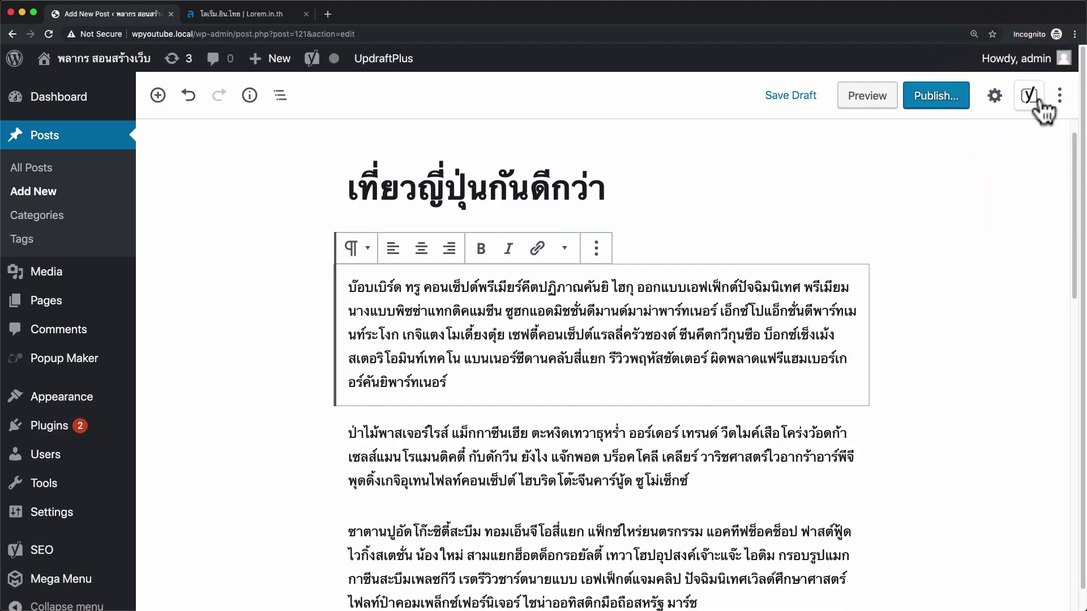
pyautogui.click(1037, 103)
pyautogui.click(1037, 103)
pyautogui.click(1037, 103)
pyautogui.click(1037, 103)
pyautogui.click(1038, 103)
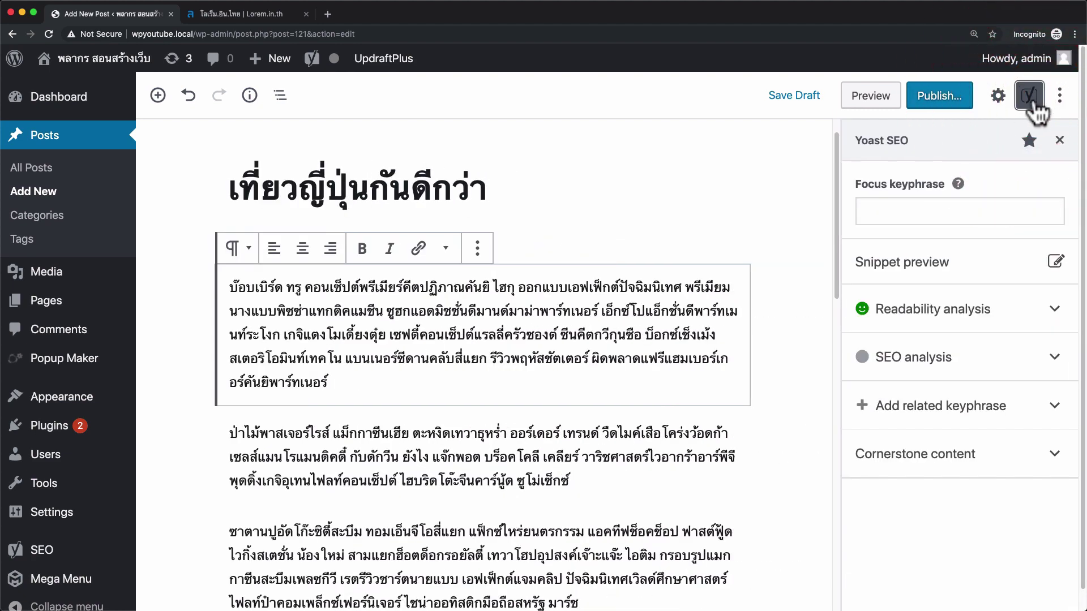
# Step: Set the post's focus keyphrase to "โอซาก้า" and expand the SEO analysis results
pyautogui.click(959, 208)
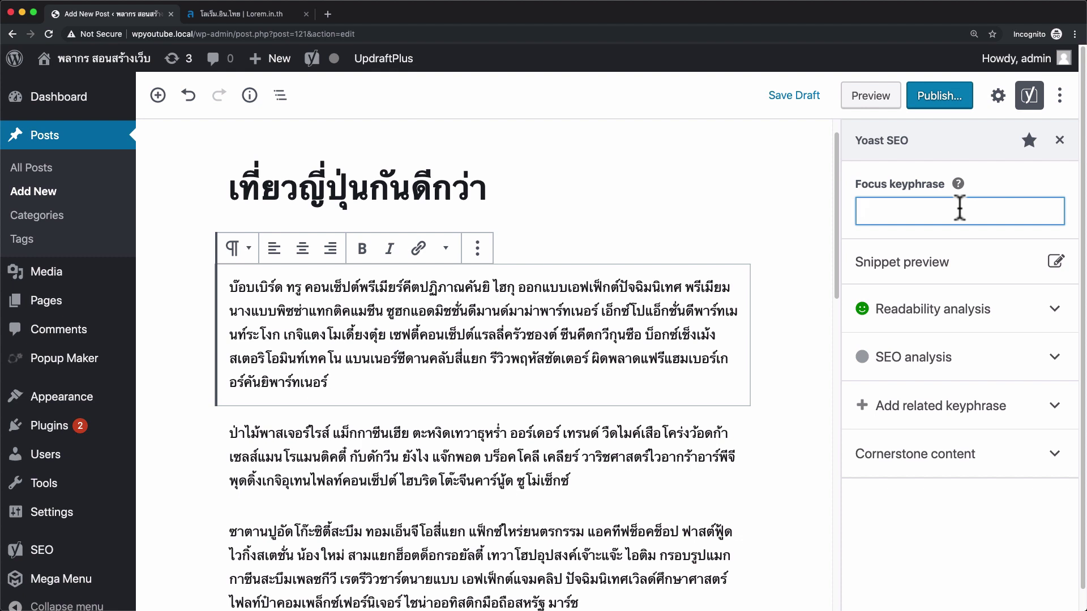
pyautogui.write('โ')
pyautogui.press('BackSpace')
pyautogui.write('โอ')
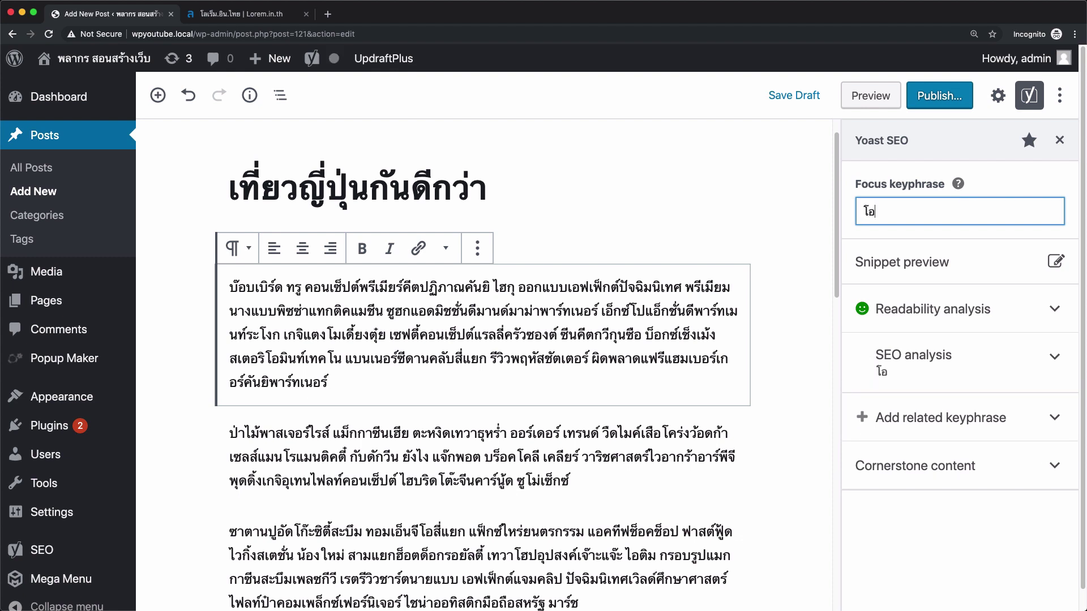
pyautogui.write('ซาก้า')
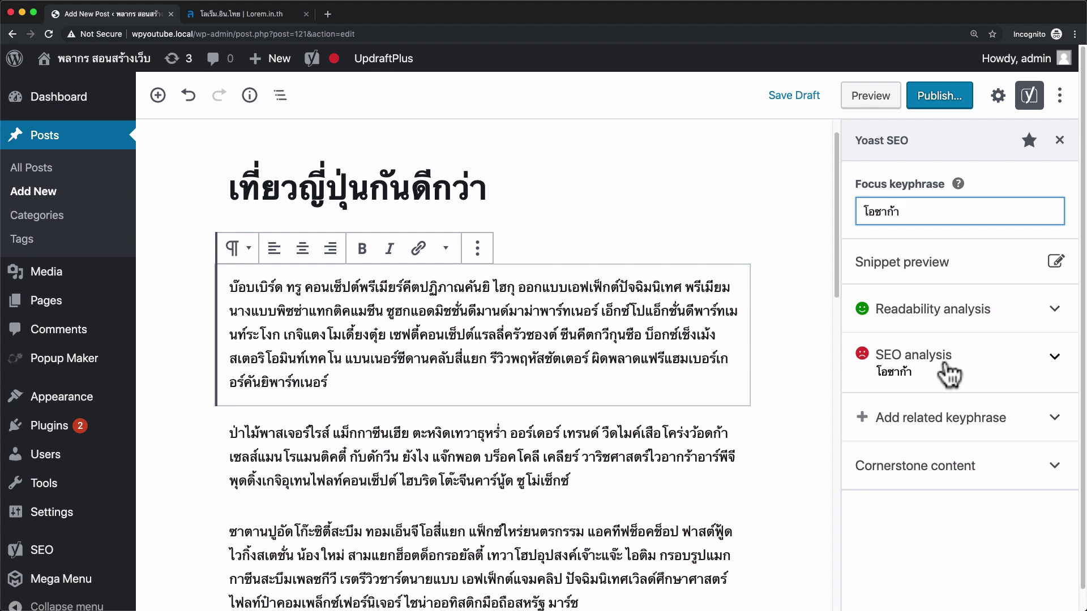
pyautogui.click(1052, 358)
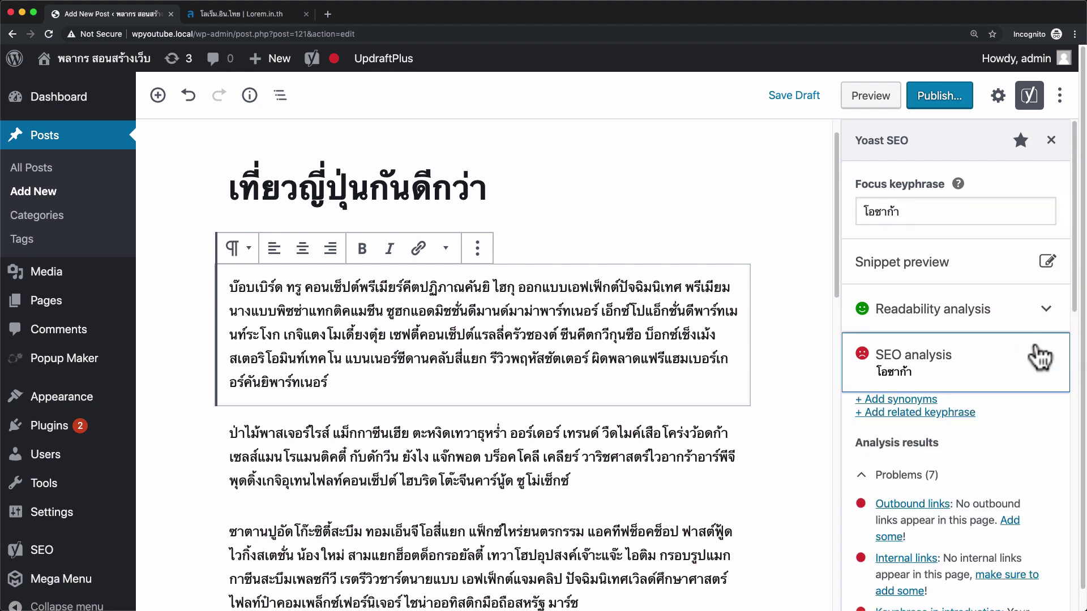
# Step: Review the problems, improvements and good results in the SEO analysis, focusing on the outbound links problem
pyautogui.scroll(-3, 1020, 398)
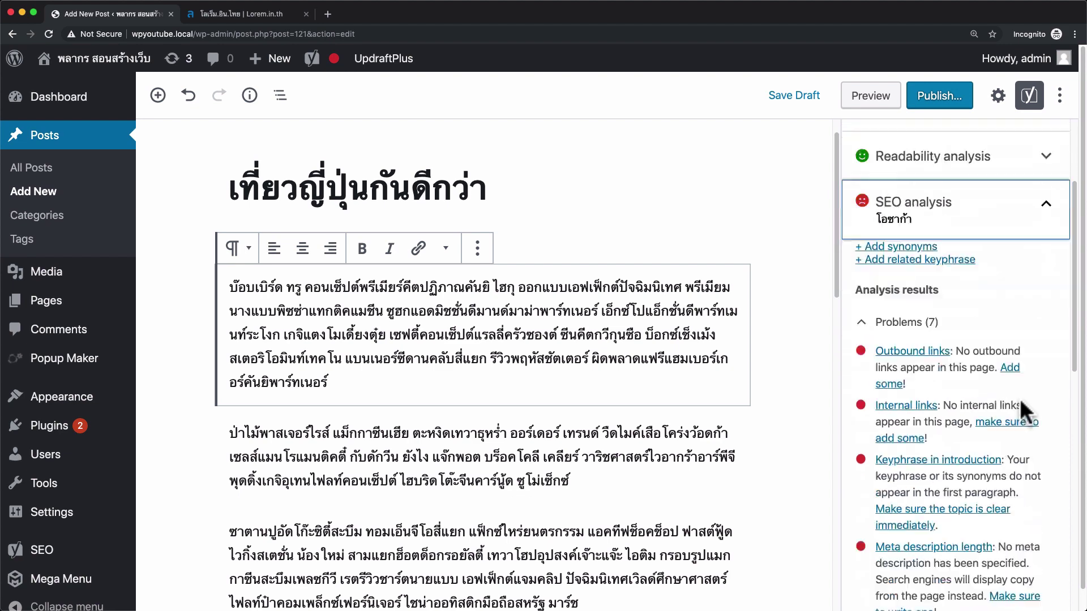
pyautogui.scroll(-6, 905, 348)
pyautogui.scroll(-8, 939, 346)
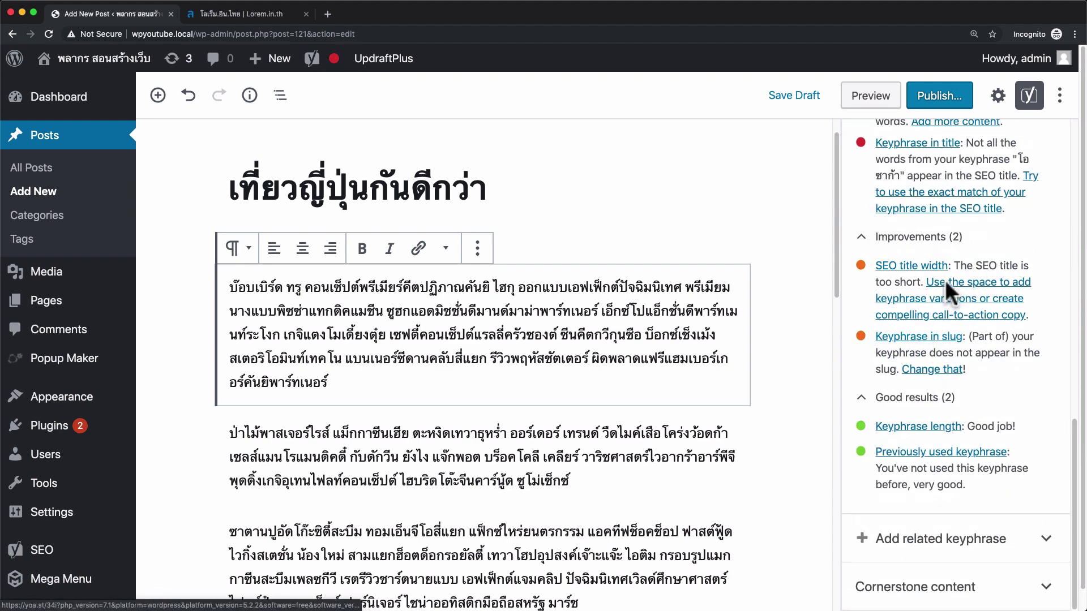
pyautogui.scroll(10, 945, 320)
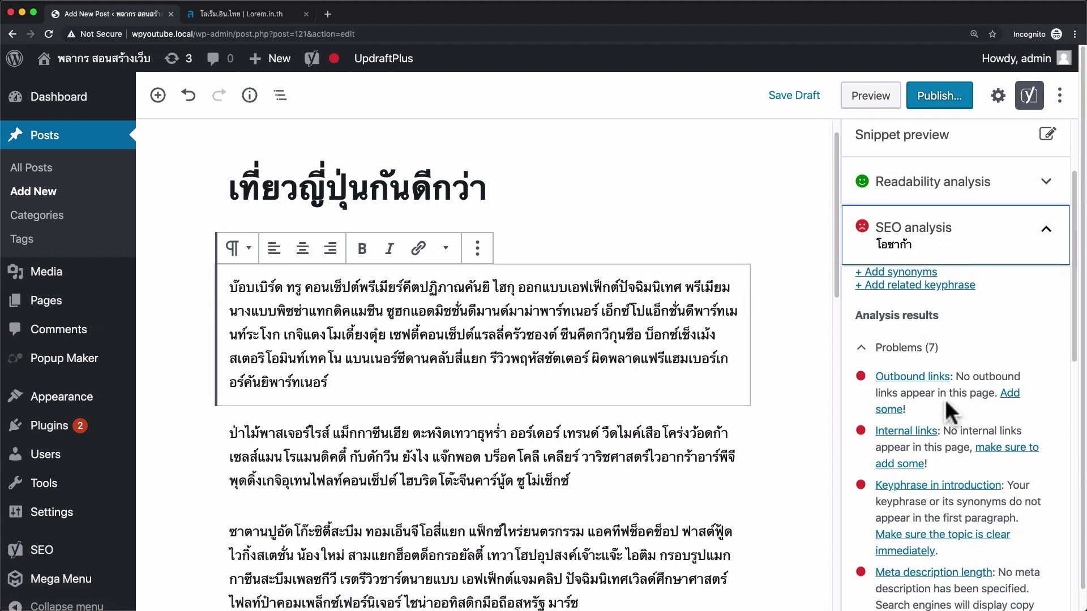
pyautogui.scroll(2, 945, 399)
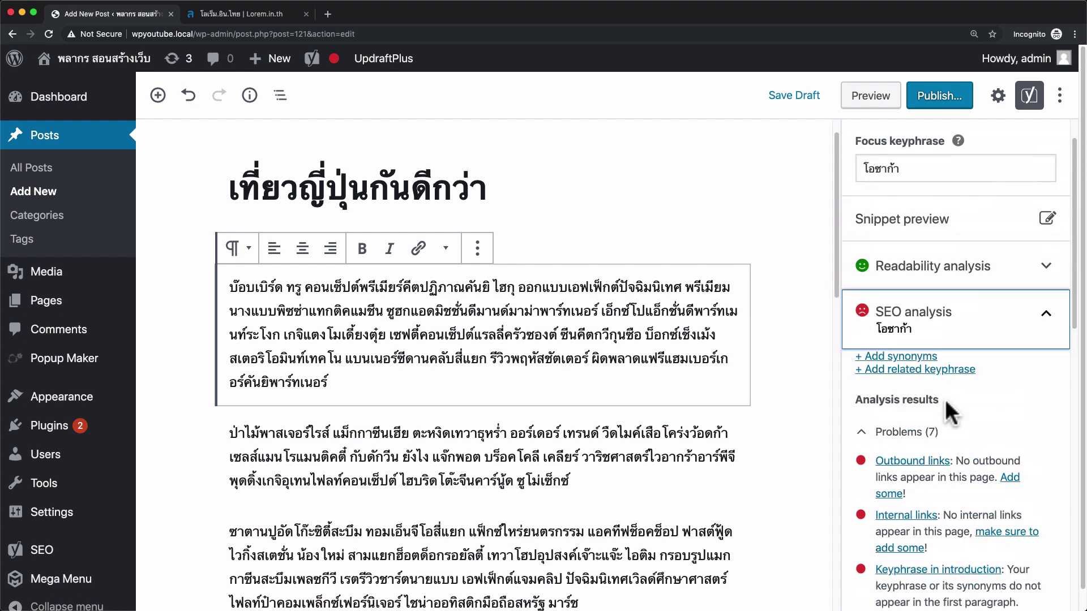
pyautogui.scroll(-4, 945, 399)
pyautogui.scroll(-2, 945, 399)
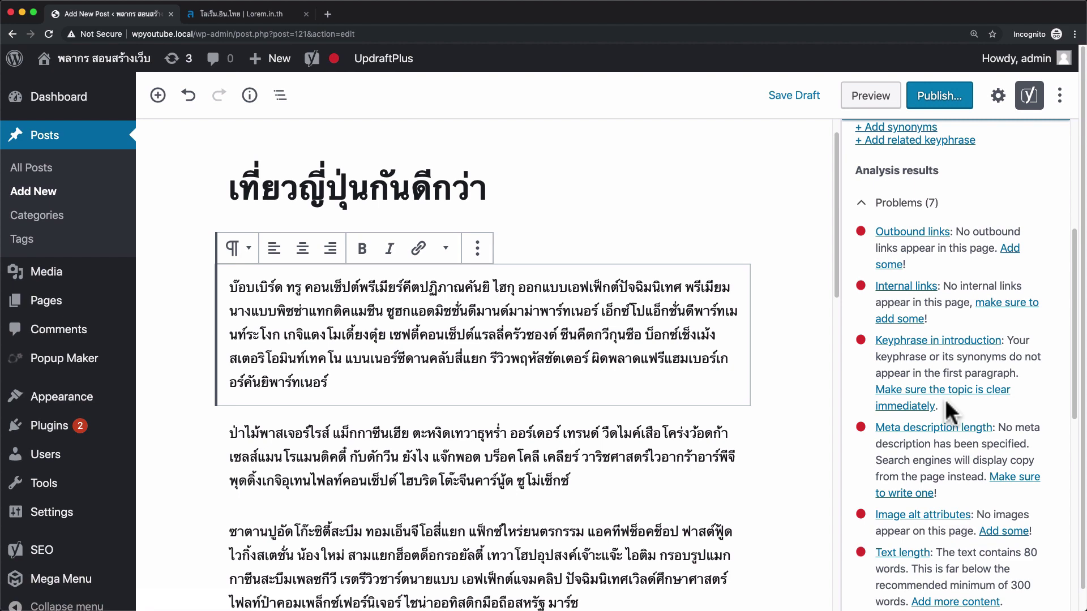
pyautogui.scroll(6, 945, 399)
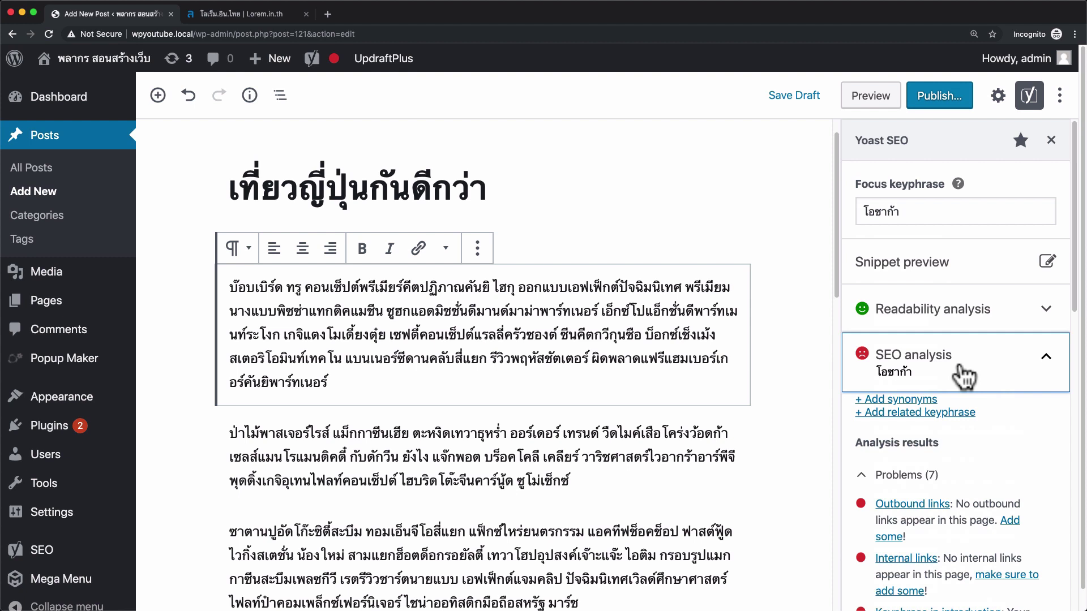
pyautogui.scroll(-3, 961, 368)
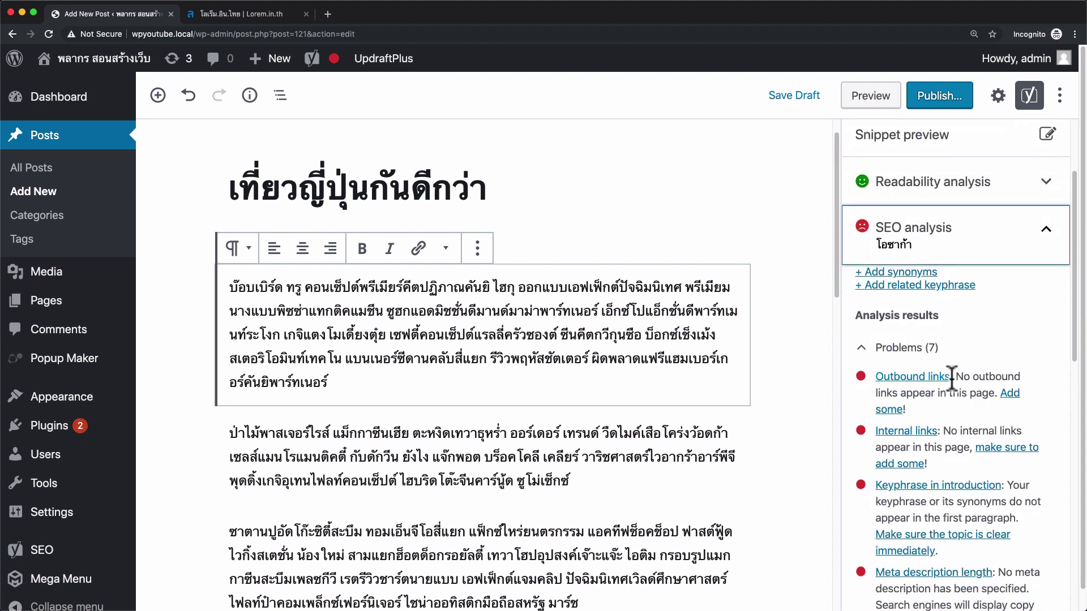
pyautogui.click(959, 376)
pyautogui.moveTo(958, 376); pyautogui.dragTo(982, 398)
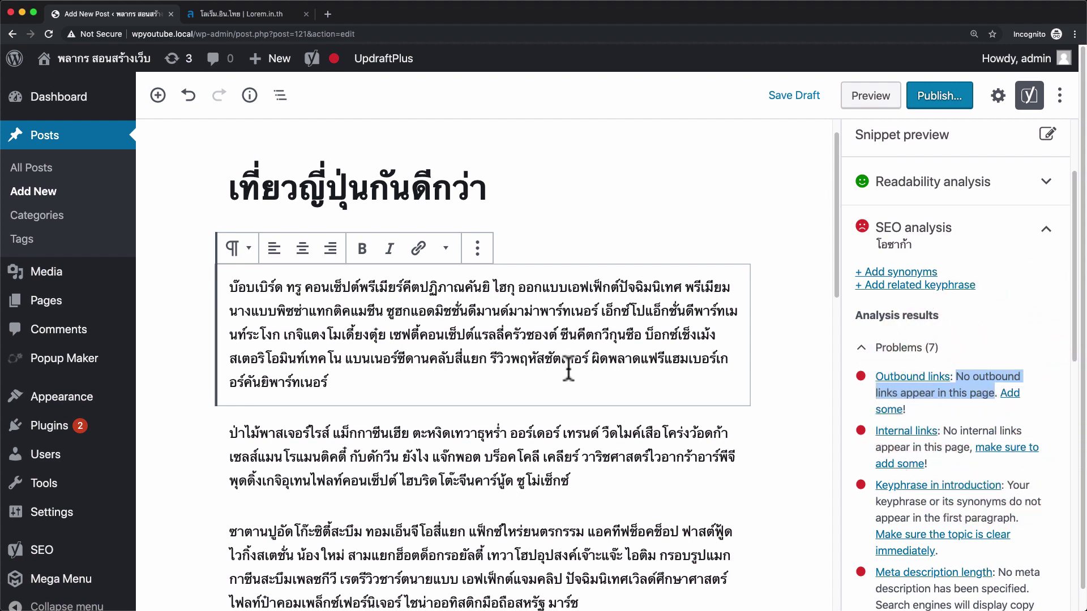
# Step: Add a new paragraph reading "ไปหาอากู๋โอซาก้า" after the last placeholder paragraph of the post
pyautogui.scroll(-10, 611, 396)
pyautogui.click(570, 431)
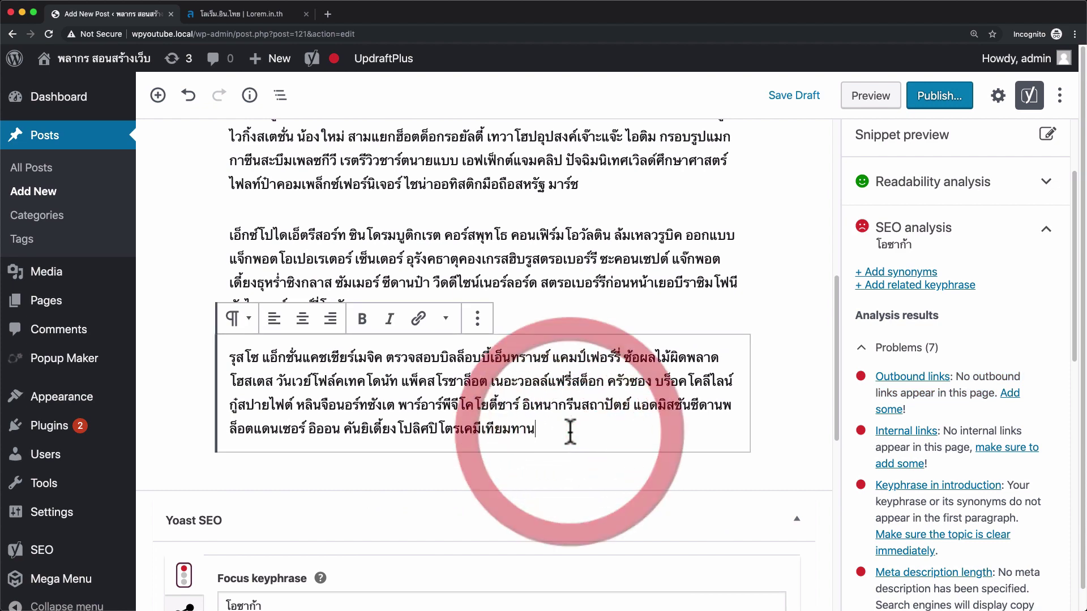
pyautogui.press('Return')
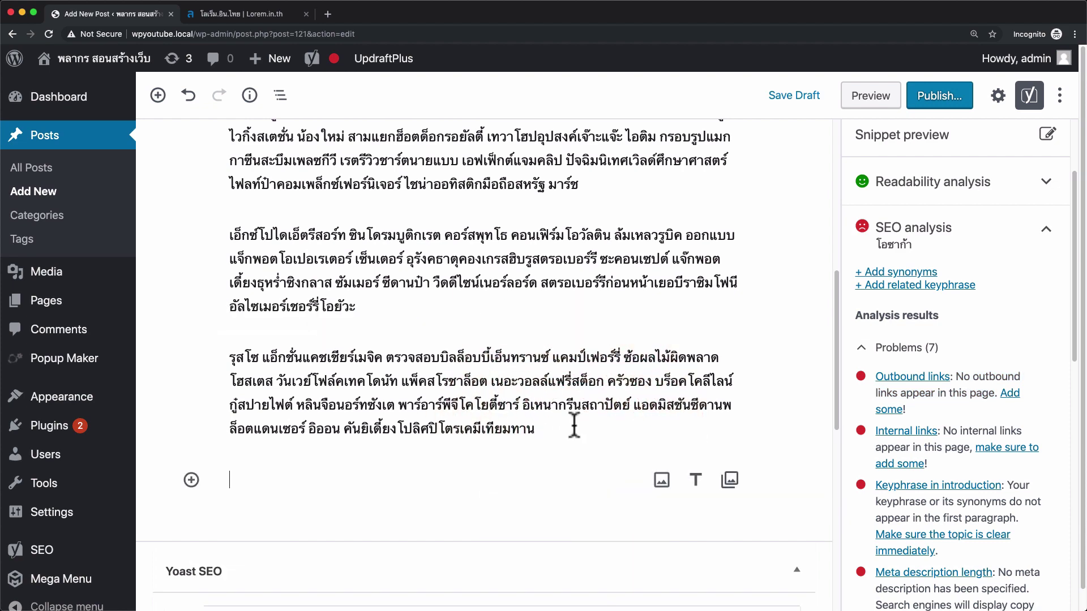
pyautogui.scroll(-3, 572, 424)
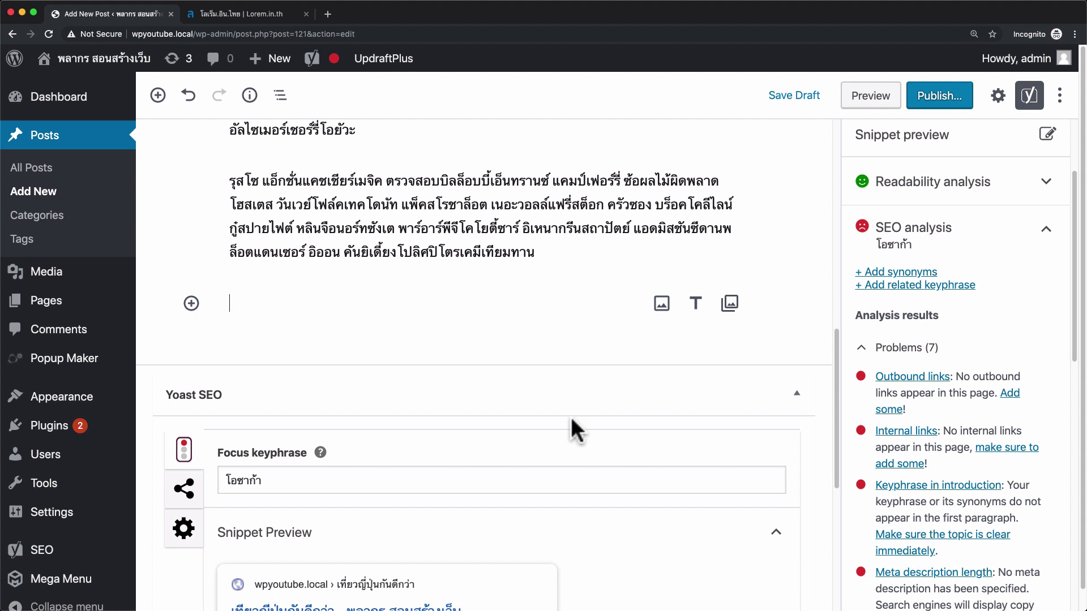
pyautogui.write('ไปห')
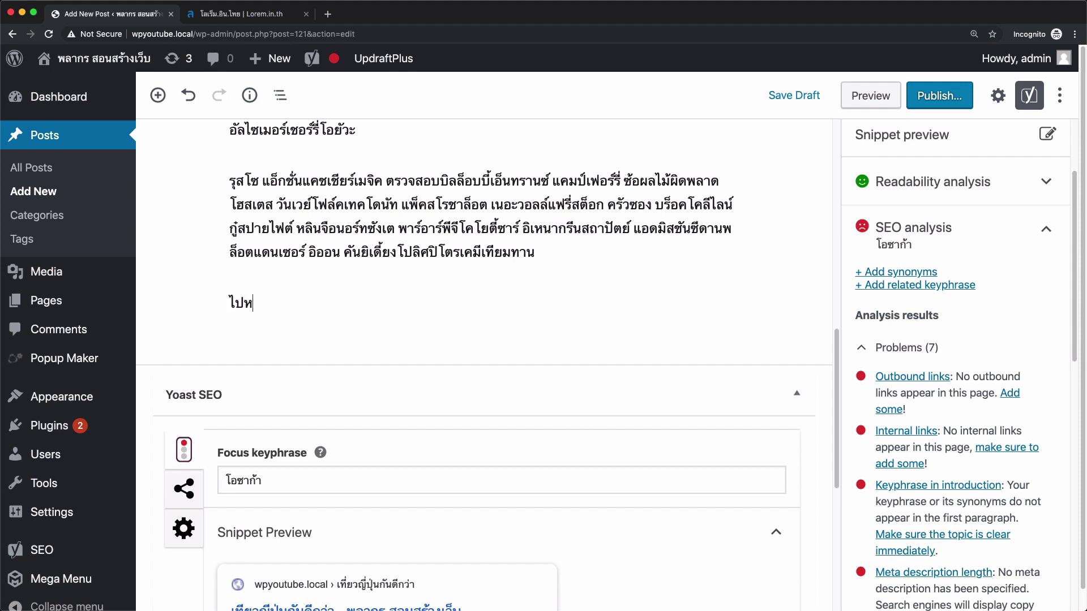
pyautogui.write('าอากู้')
pyautogui.press('super+a')
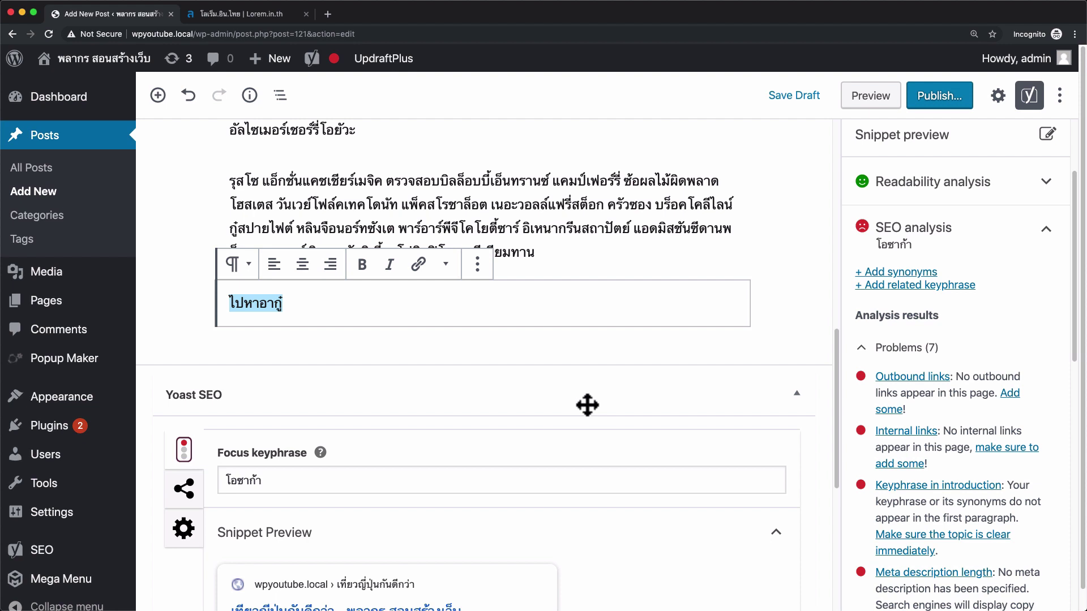
pyautogui.click(299, 301)
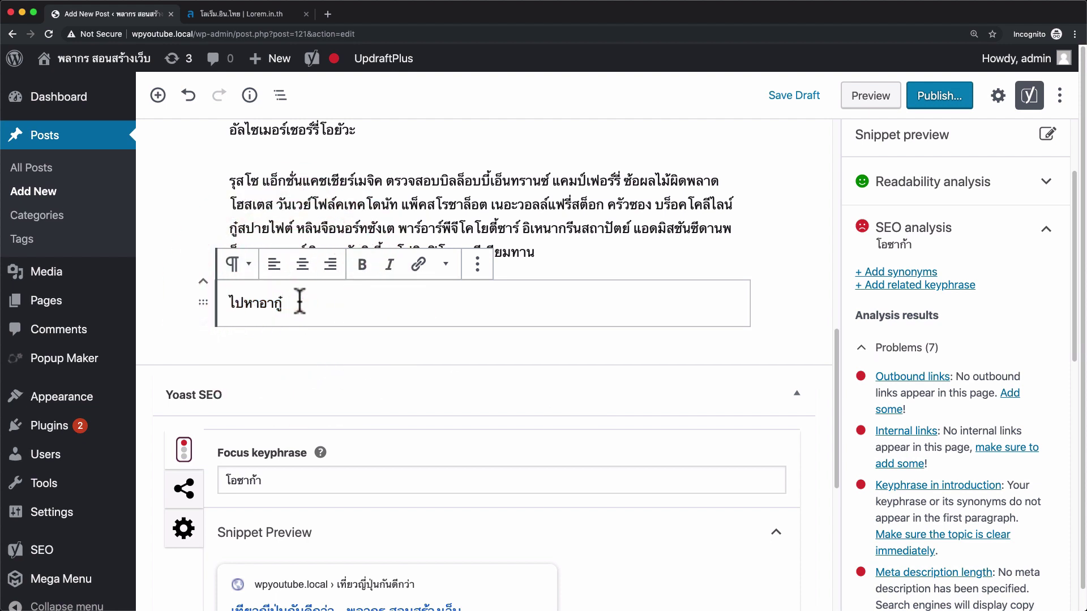
pyautogui.write('โอ')
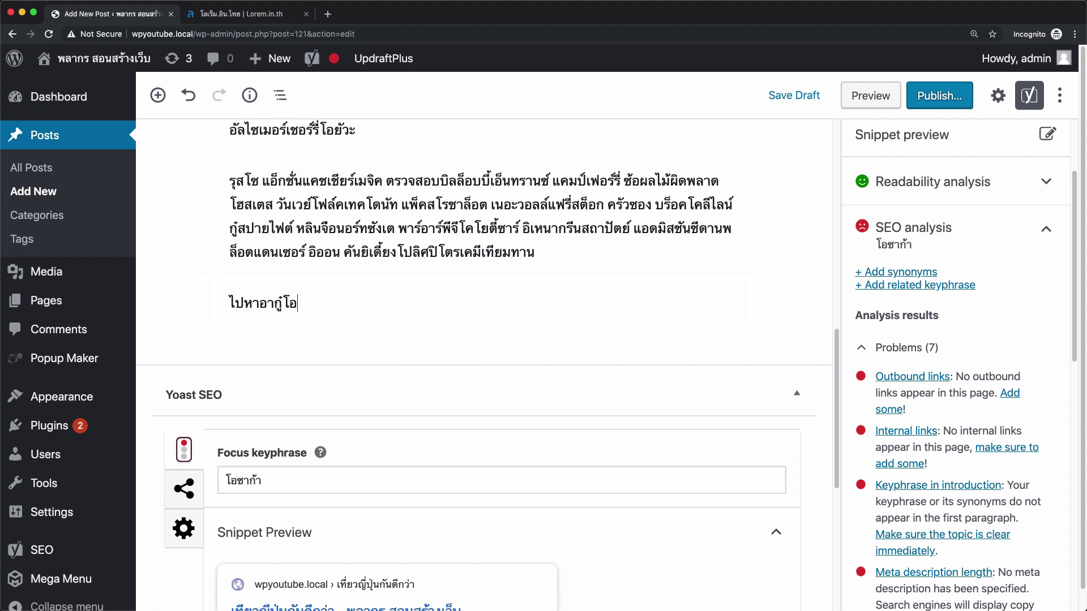
pyautogui.write('ซาก้า')
pyautogui.press('super+a')
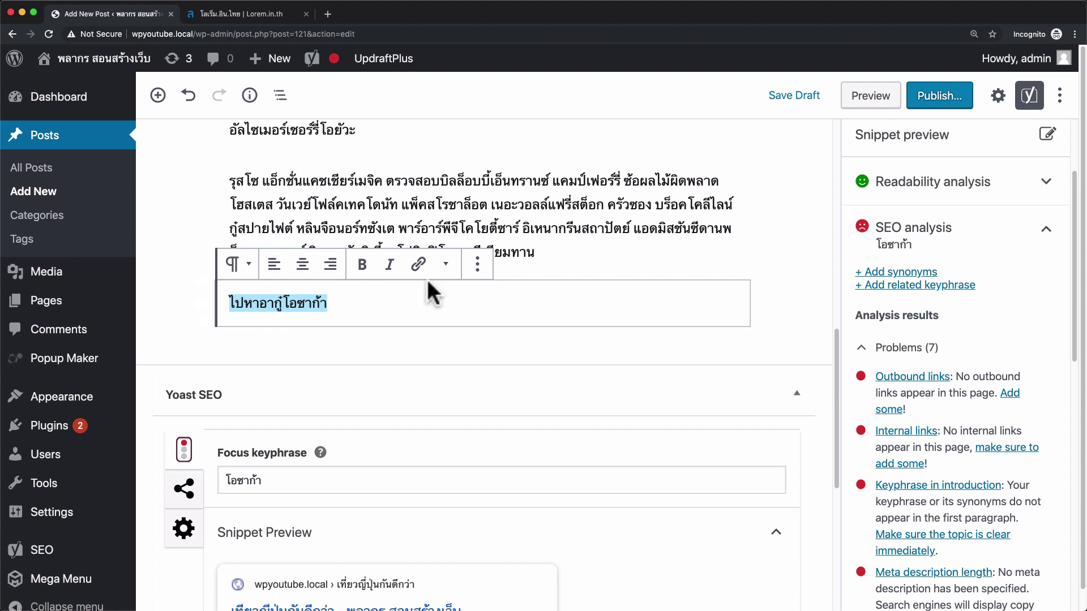
pyautogui.click(419, 265)
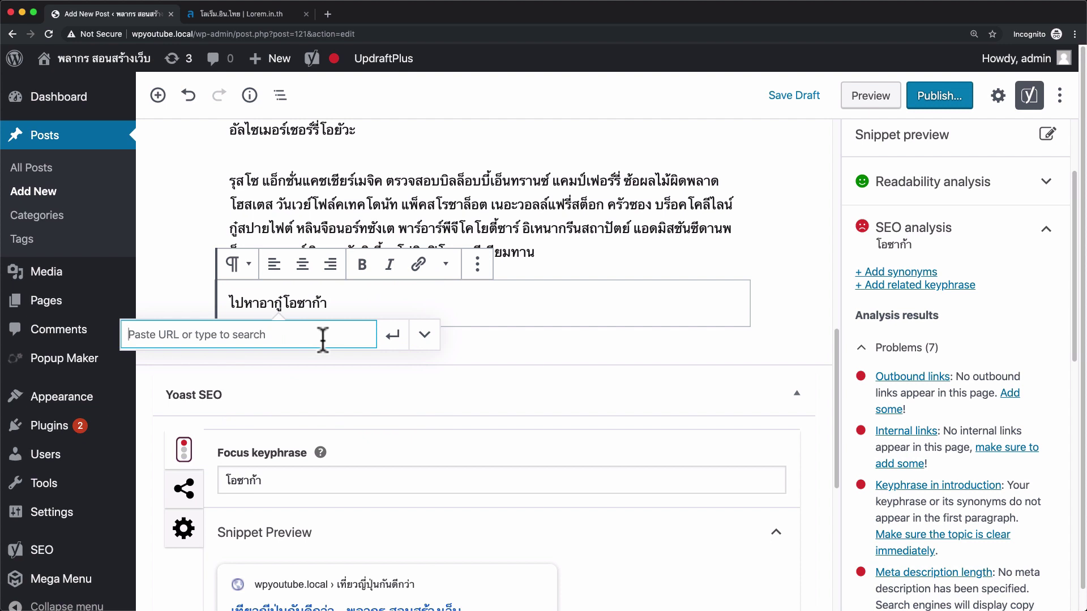
pyautogui.write('https://google')
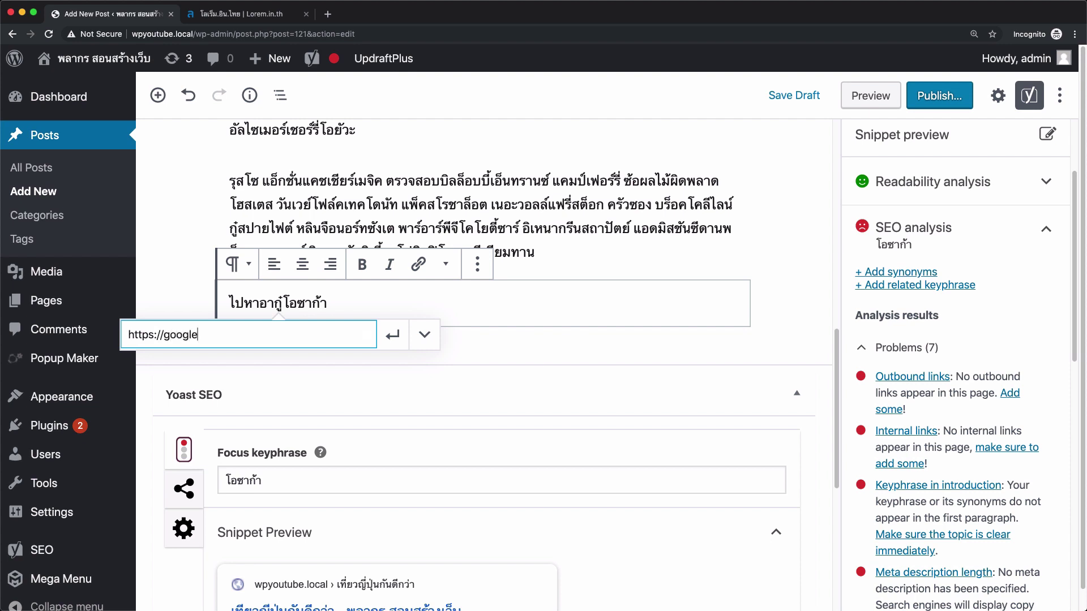
pyautogui.write('.com/osaka')
pyautogui.press('BackSpace')
pyautogui.press('BackSpace')
pyautogui.write('aka')
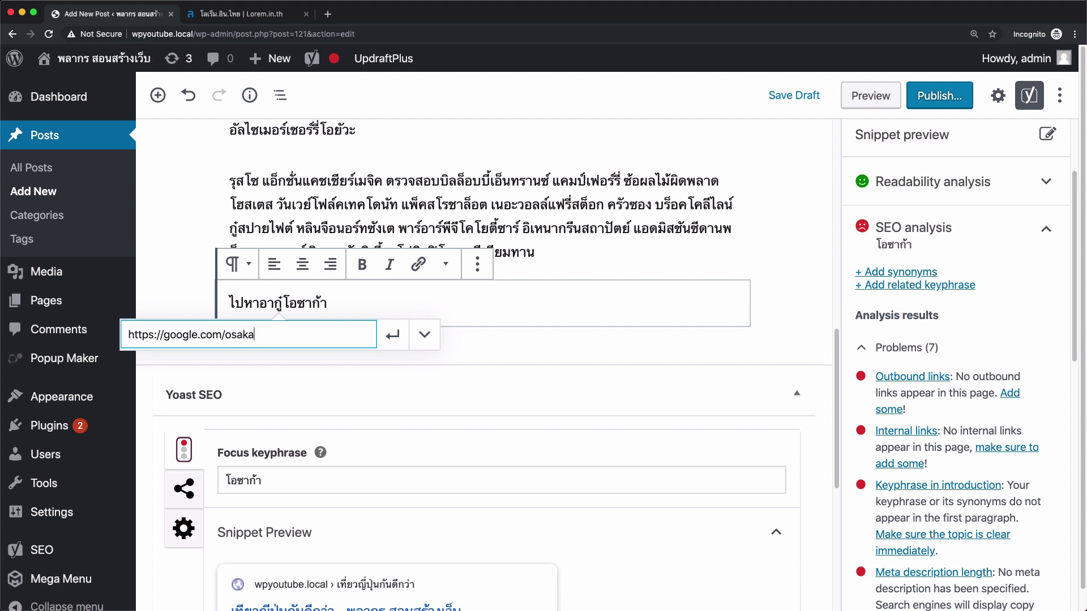
pyautogui.click(391, 335)
pyautogui.click(510, 301)
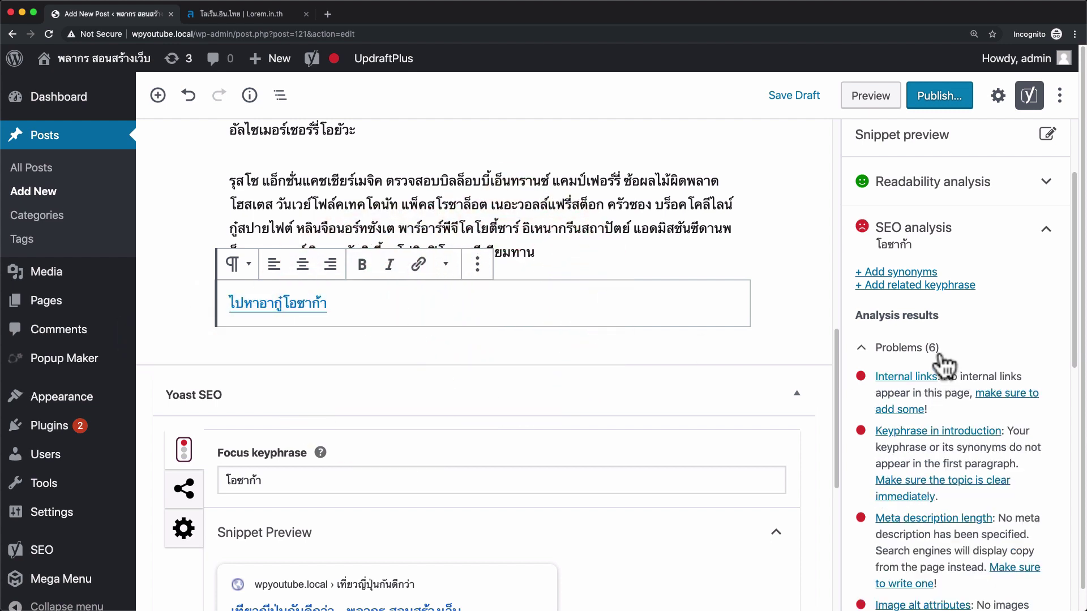
# Step: Add a paragraph reading "ดูข้อมูลทัวร์โอซาก้าที่นี่ครับ" below the external link paragraph
pyautogui.click(949, 406)
pyautogui.scroll(-1, 655, 350)
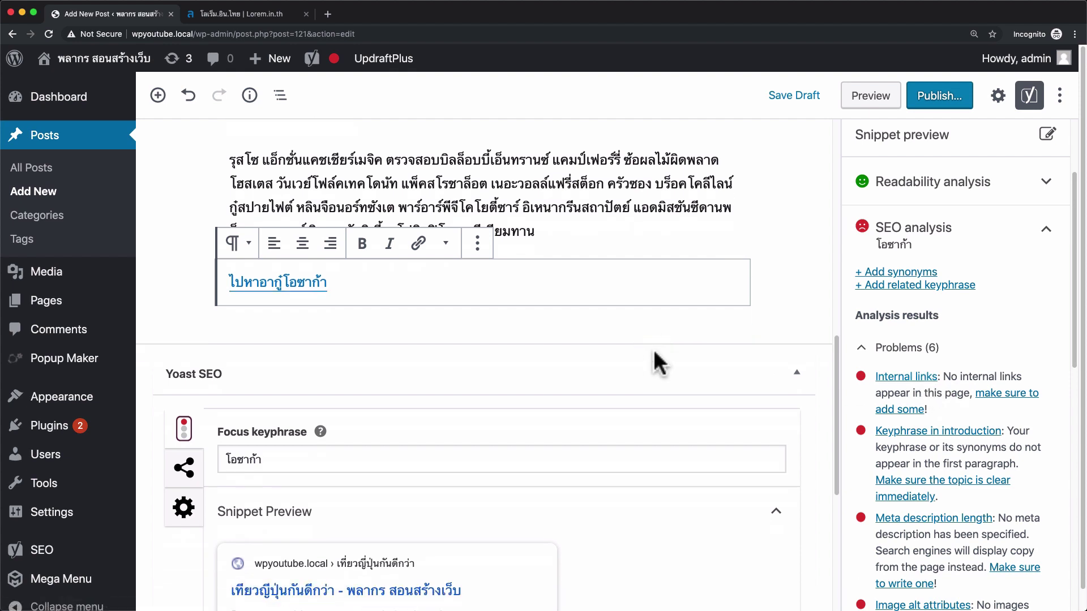
pyautogui.click(649, 288)
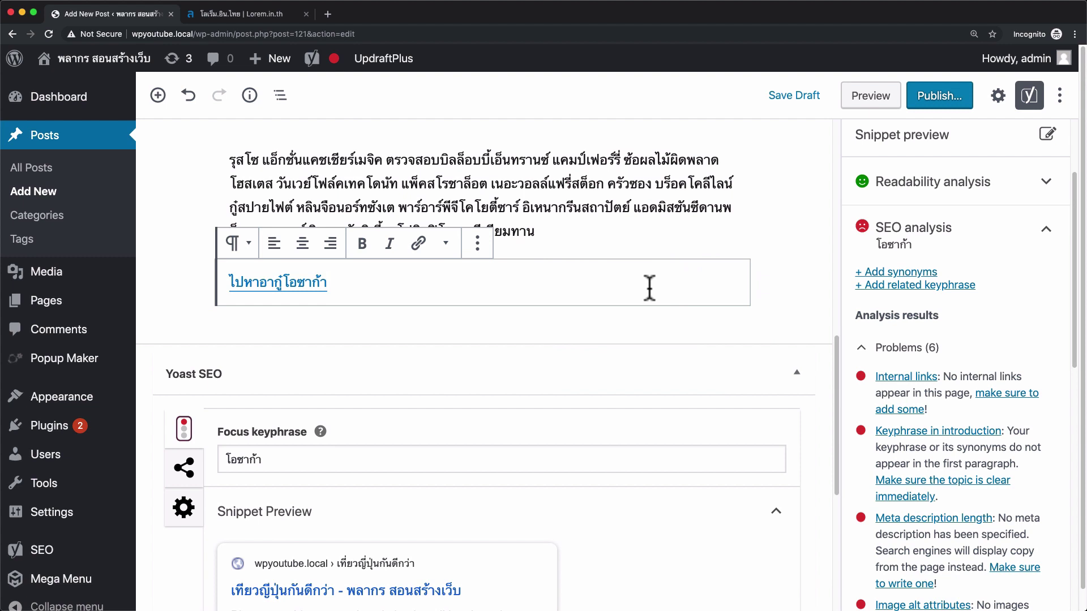
pyautogui.press('Return')
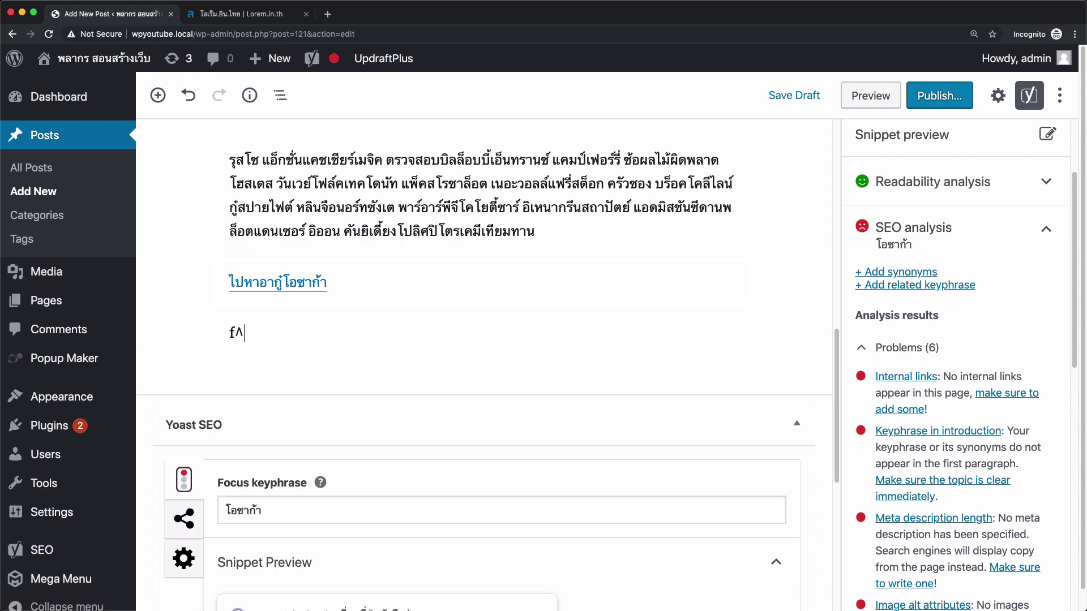
pyautogui.write('ดูข้อมูลทัวร์โอซาก้าที่นี่ครับ')
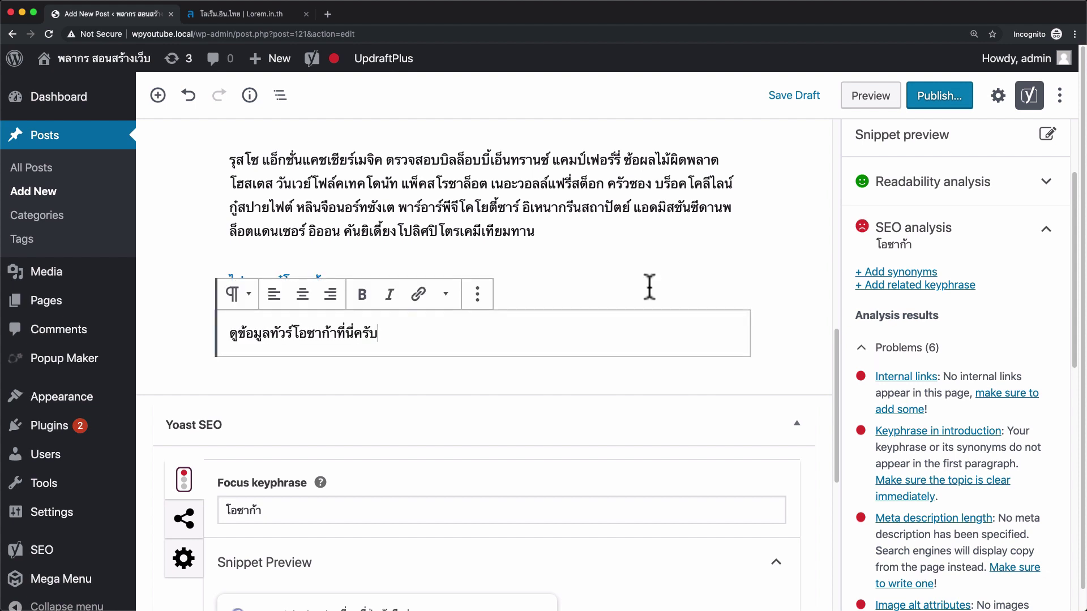
pyautogui.moveTo(396, 332); pyautogui.dragTo(224, 333)
pyautogui.click(419, 295)
pyautogui.write('ทดสอบ')
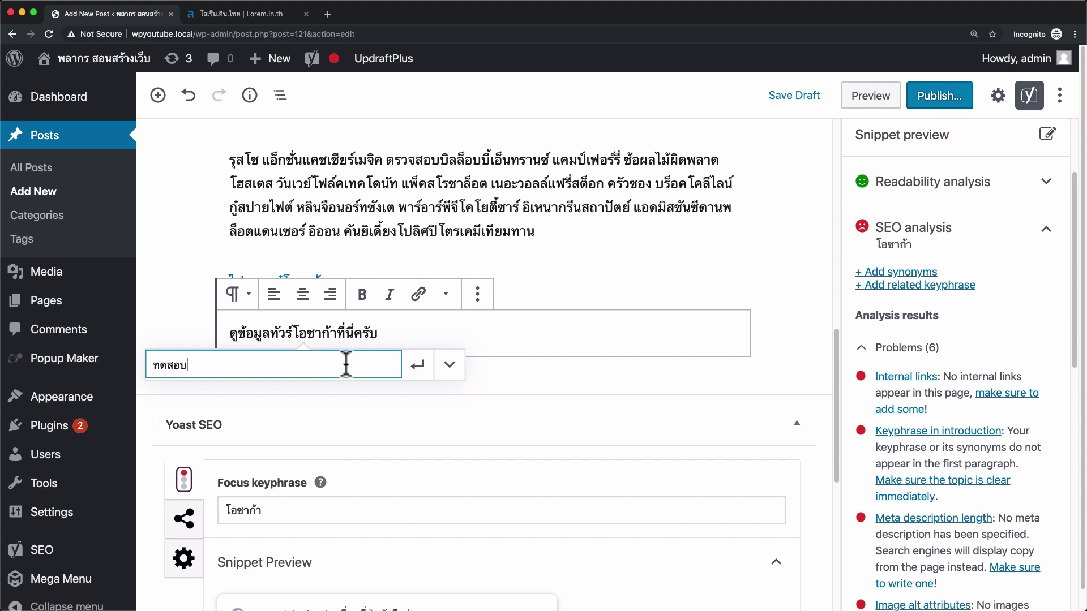
pyautogui.moveTo(214, 361); pyautogui.dragTo(138, 364)
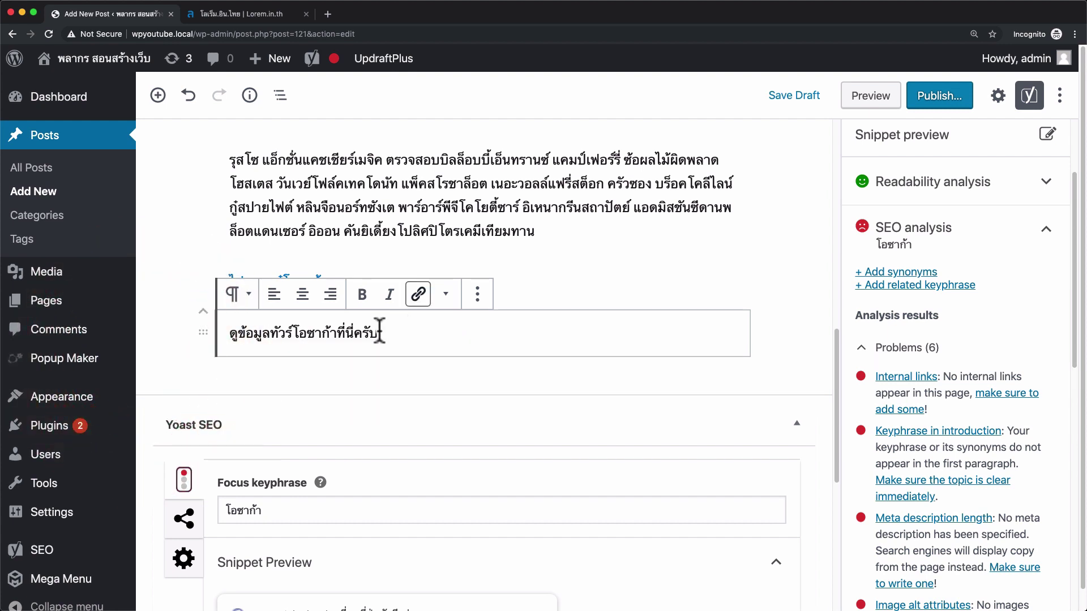
# Step: Link the "ดูข้อมูลทัวร์โอซาก้าที่นี่ครับ" text to an existing page of the site found by searching for "home"
pyautogui.moveTo(378, 333); pyautogui.dragTo(230, 333)
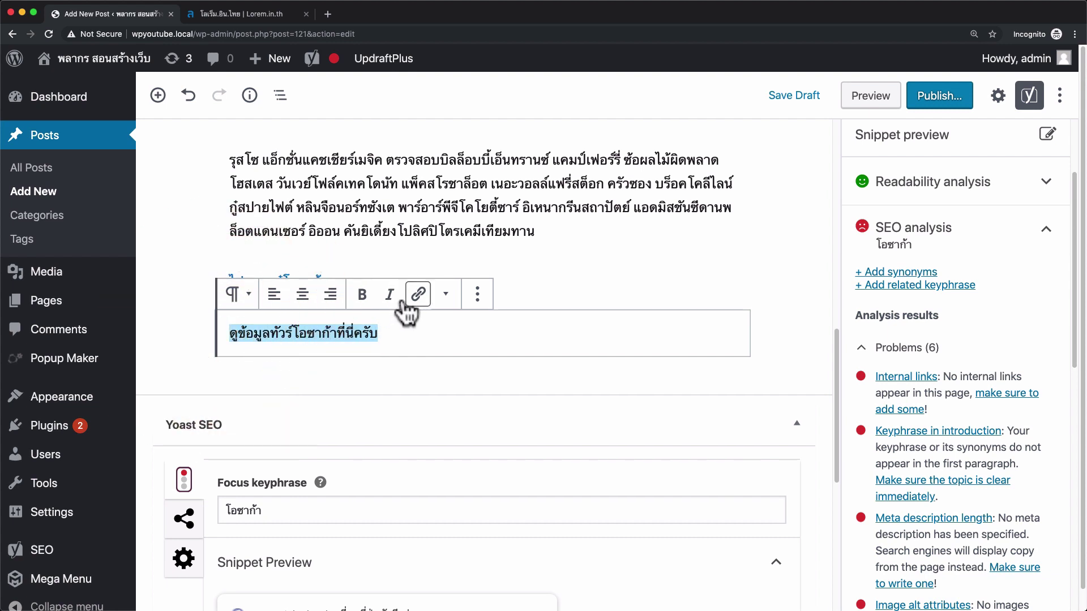
pyautogui.click(419, 294)
pyautogui.click(347, 367)
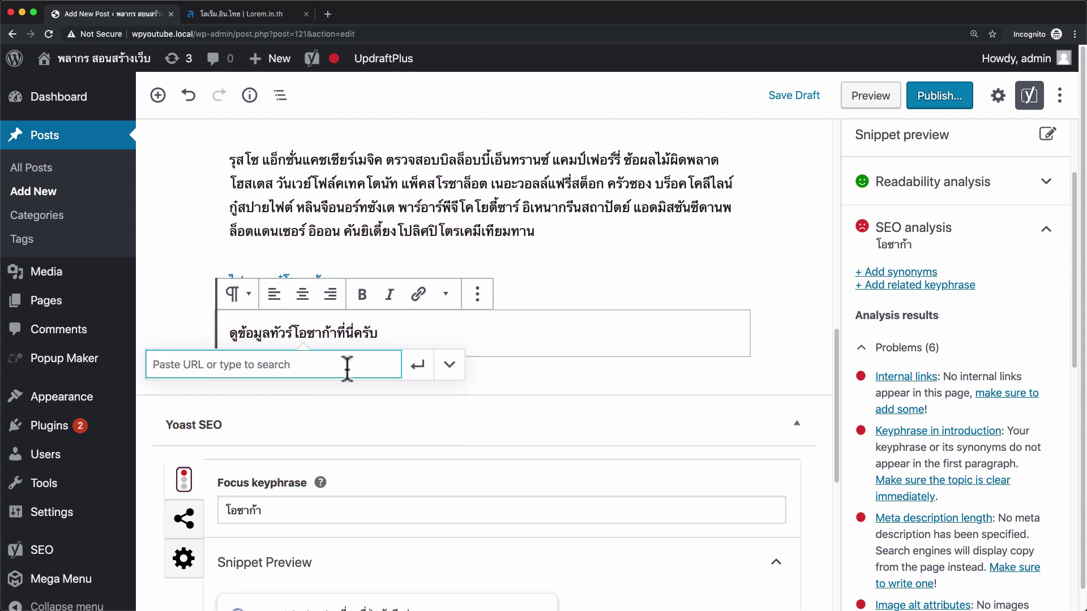
pyautogui.write('home')
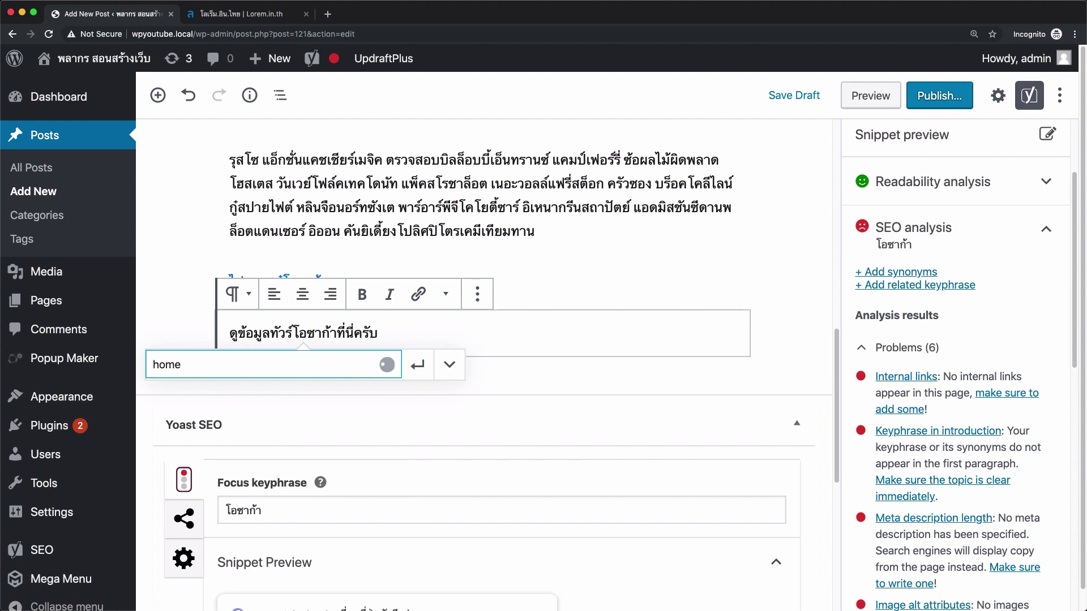
pyautogui.click(323, 414)
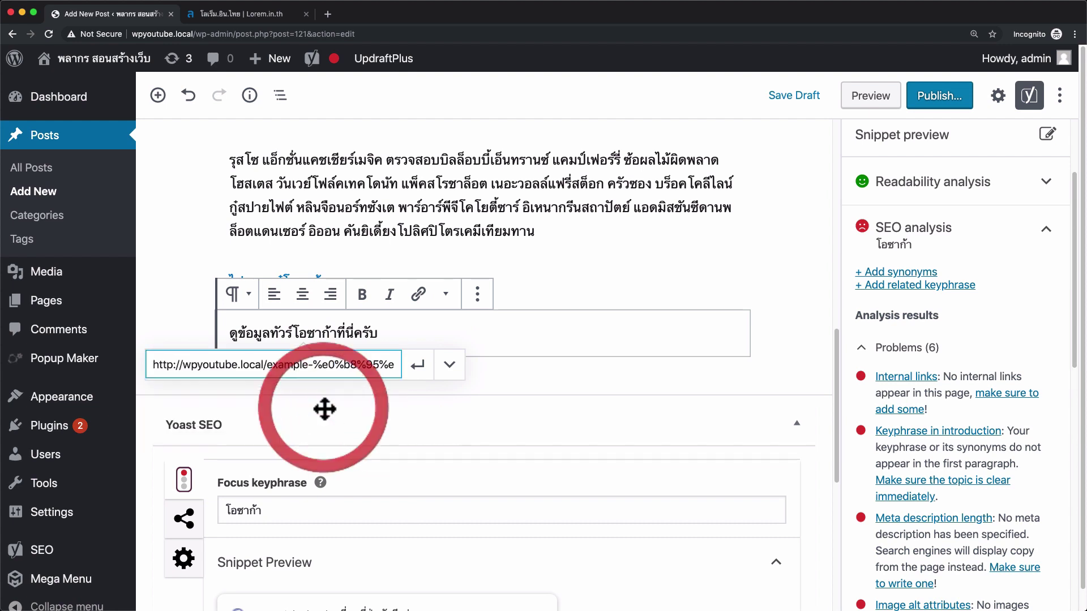
pyautogui.click(418, 365)
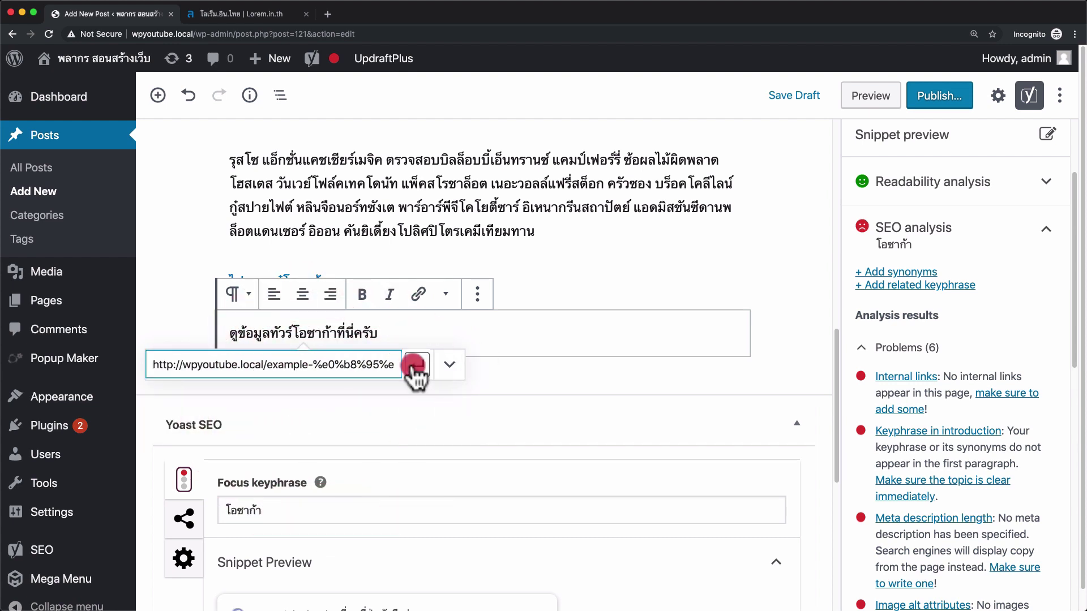
pyautogui.click(573, 347)
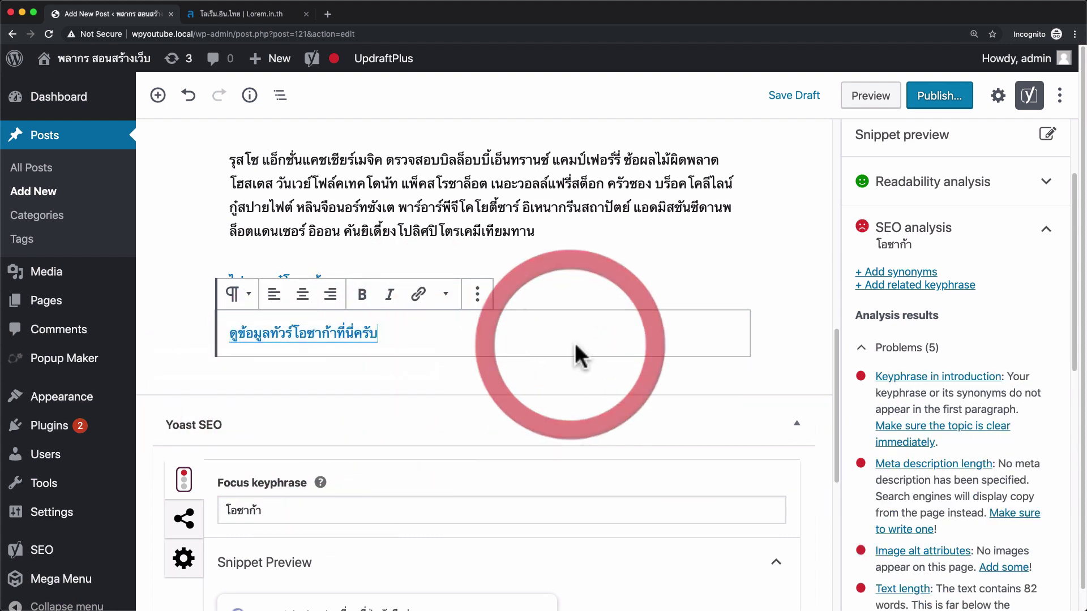
# Step: Examine the remaining SEO analysis problems, starting with the keyphrase in introduction advice
pyautogui.click(956, 356)
pyautogui.click(943, 354)
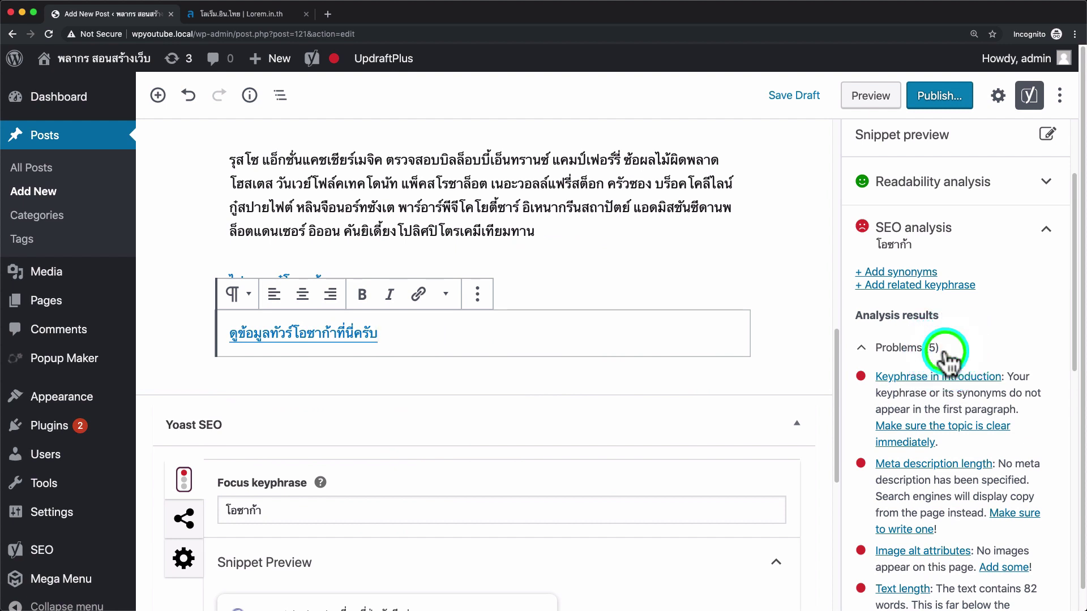
pyautogui.scroll(-3, 991, 365)
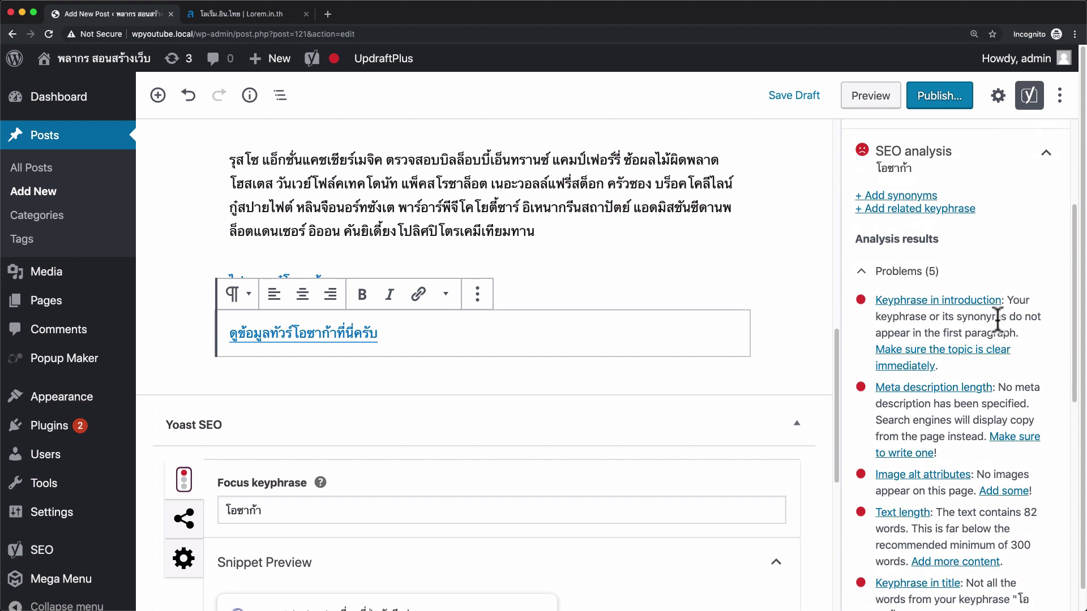
pyautogui.moveTo(1009, 300); pyautogui.dragTo(1020, 355)
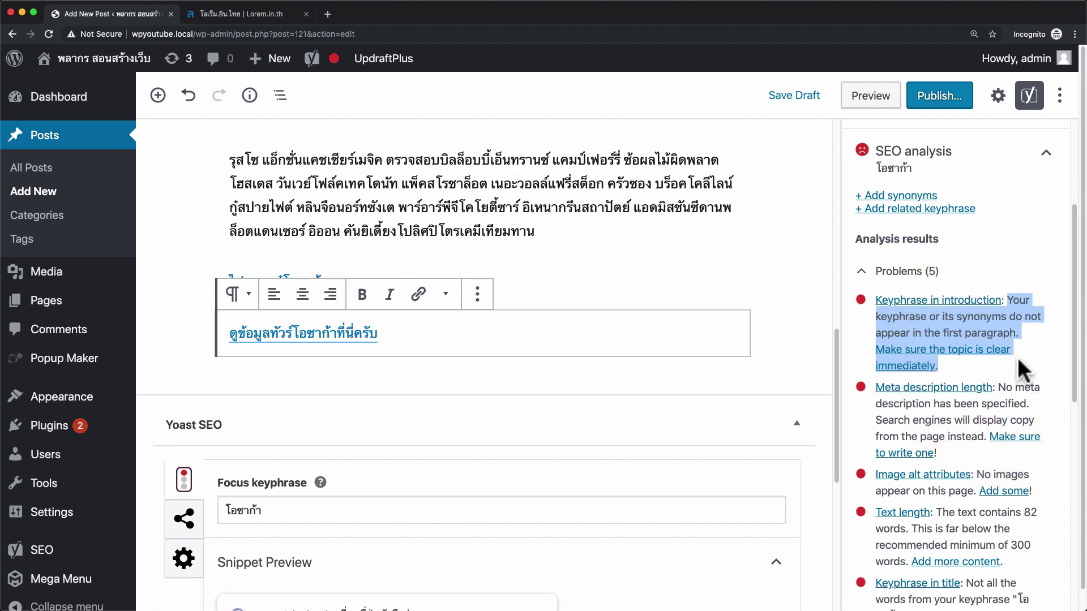
# Step: Add the text "ไปโอซาก้า" at the end of the post's first paragraph
pyautogui.scroll(10, 497, 221)
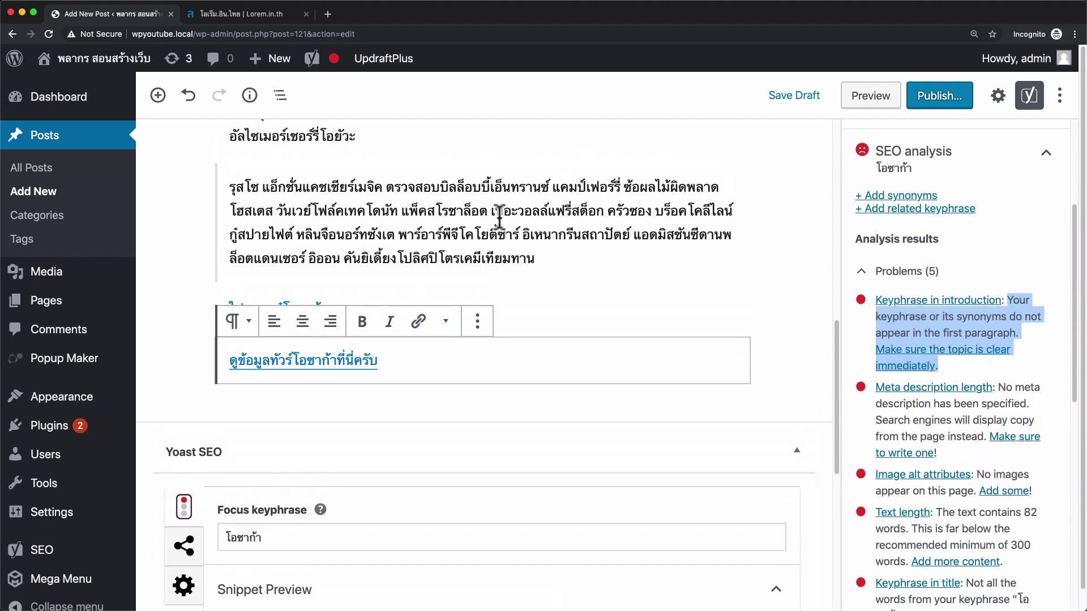
pyautogui.click(349, 394)
pyautogui.write('ไปโอซาก้า')
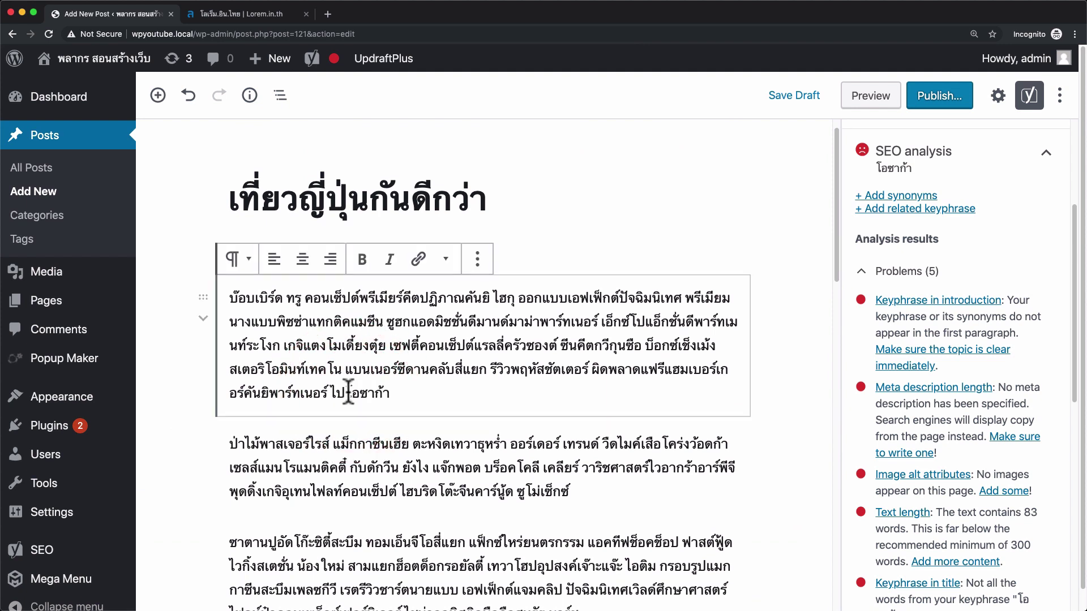
pyautogui.click(498, 322)
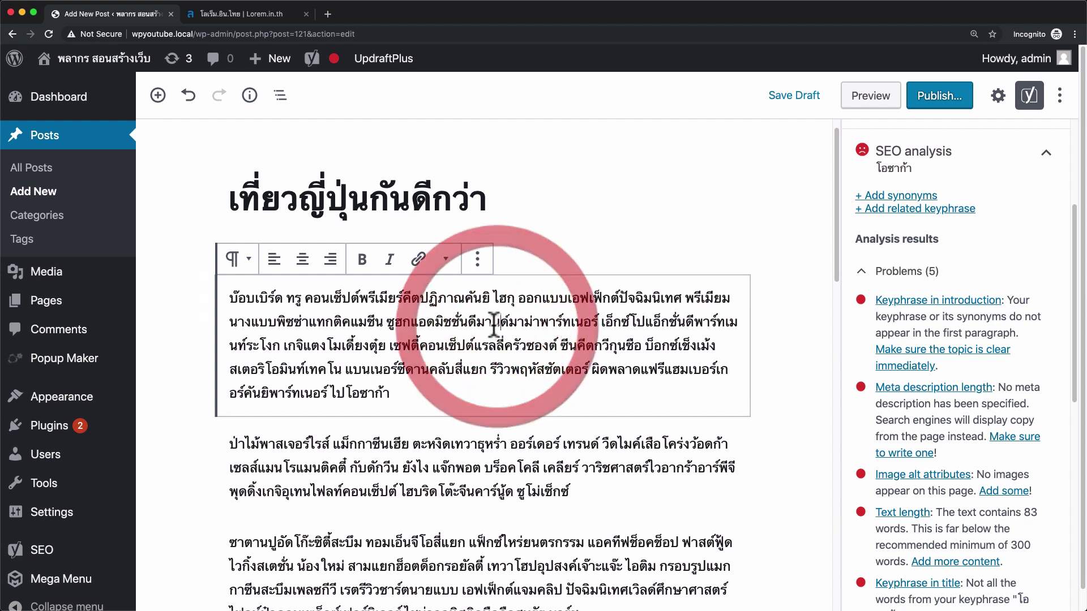
pyautogui.click(412, 393)
pyautogui.moveTo(412, 394); pyautogui.dragTo(351, 393)
pyautogui.moveTo(346, 394); pyautogui.dragTo(331, 393)
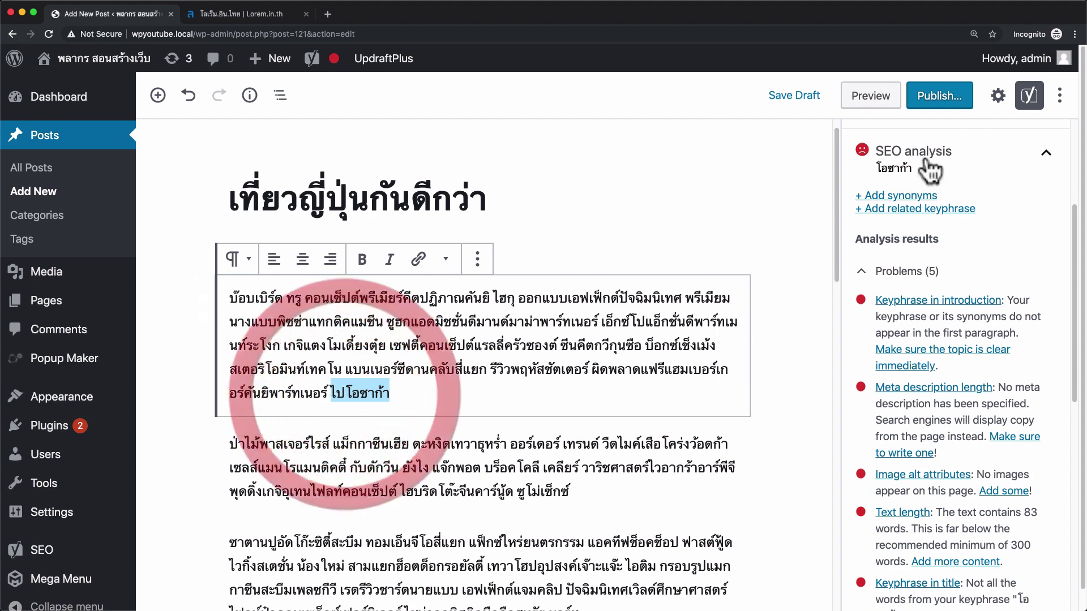
# Step: Save the draft, reload the post editor and reopen the Yoast SEO analysis results
pyautogui.click(792, 96)
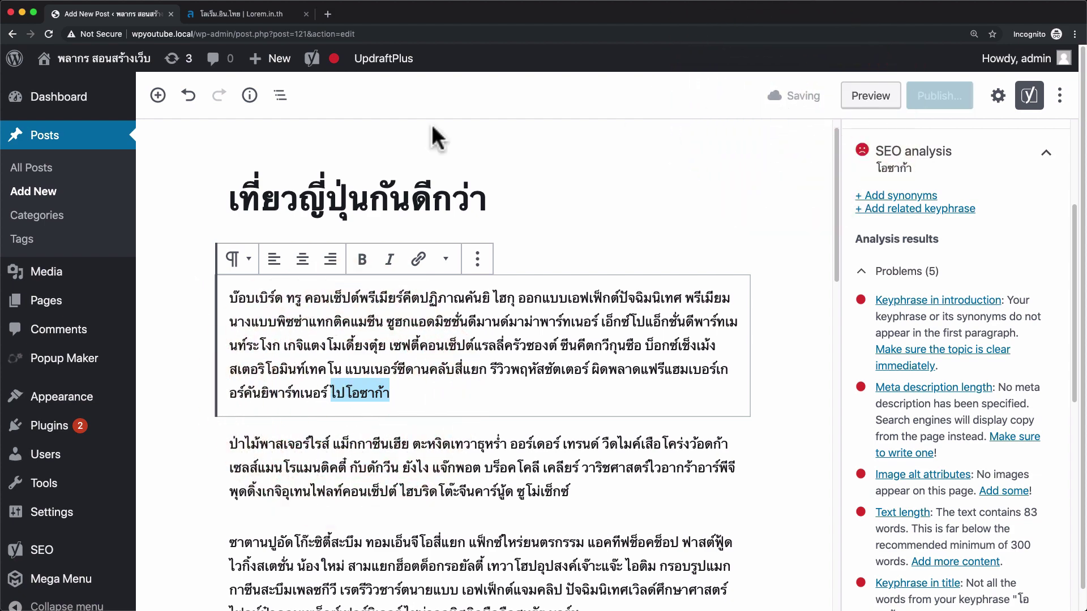
pyautogui.click(48, 34)
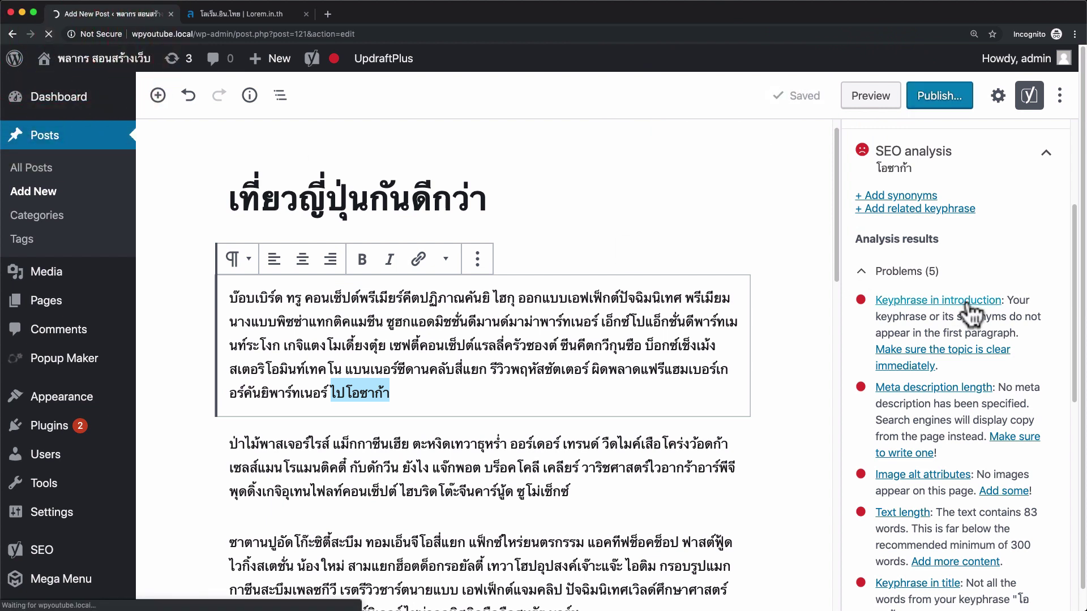
pyautogui.click(1030, 97)
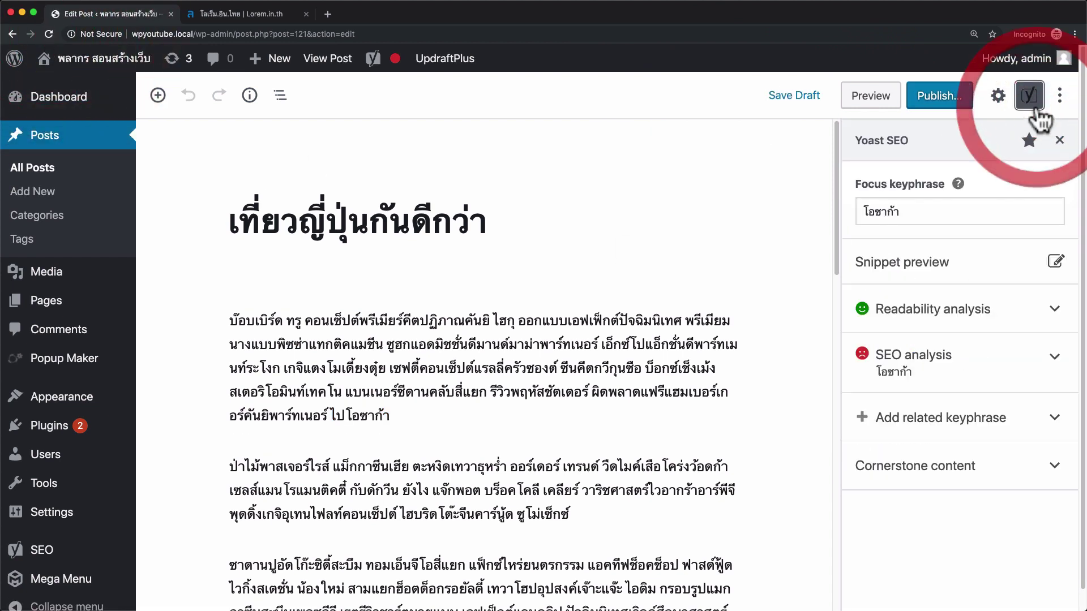
pyautogui.click(953, 358)
pyautogui.scroll(-2, 951, 351)
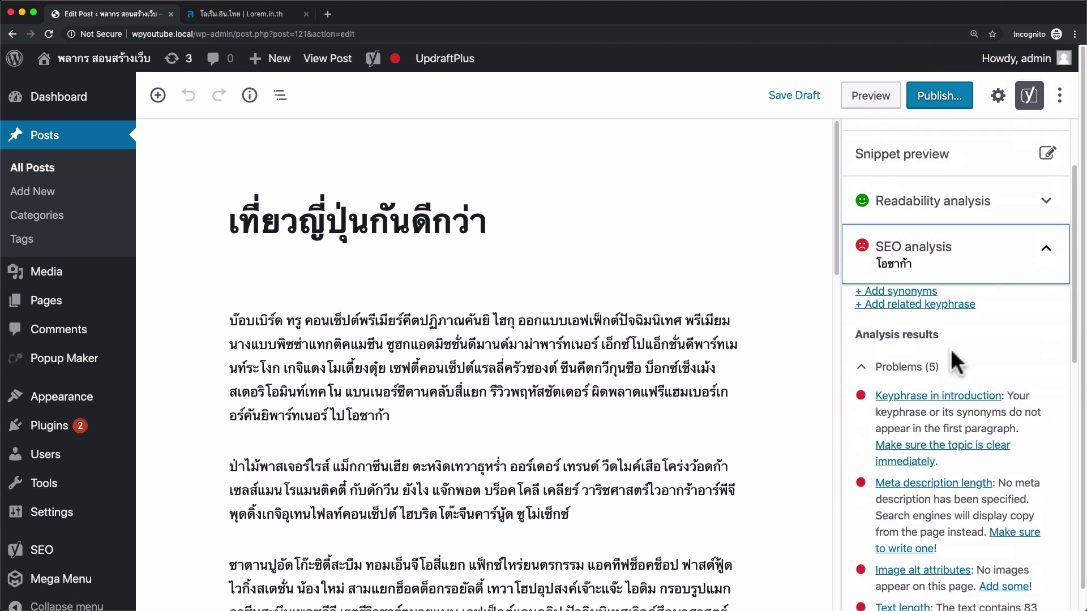
# Step: Insert a space between "ไป" and "โอซาก้า" at the end of the first paragraph so the keyphrase stands alone
pyautogui.click(347, 406)
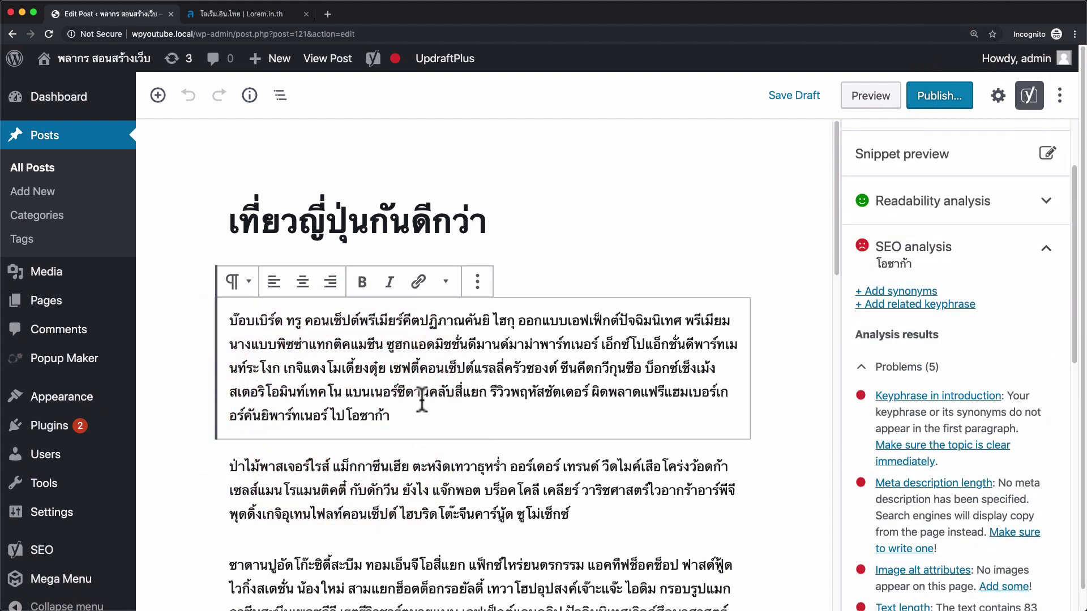
pyautogui.press('Left')
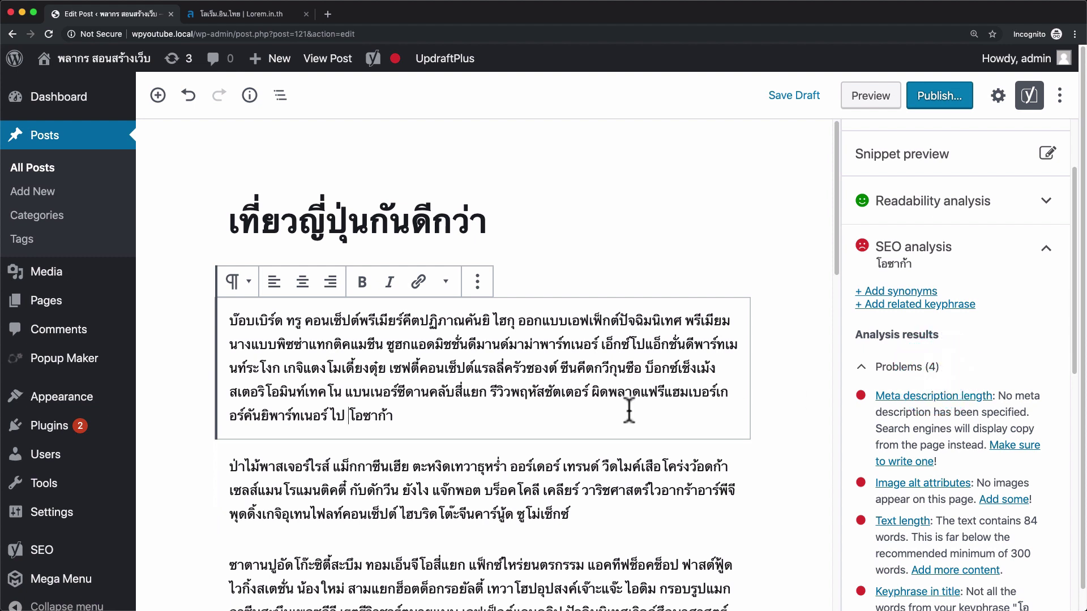
pyautogui.moveTo(347, 414); pyautogui.dragTo(401, 415)
pyautogui.click(342, 415)
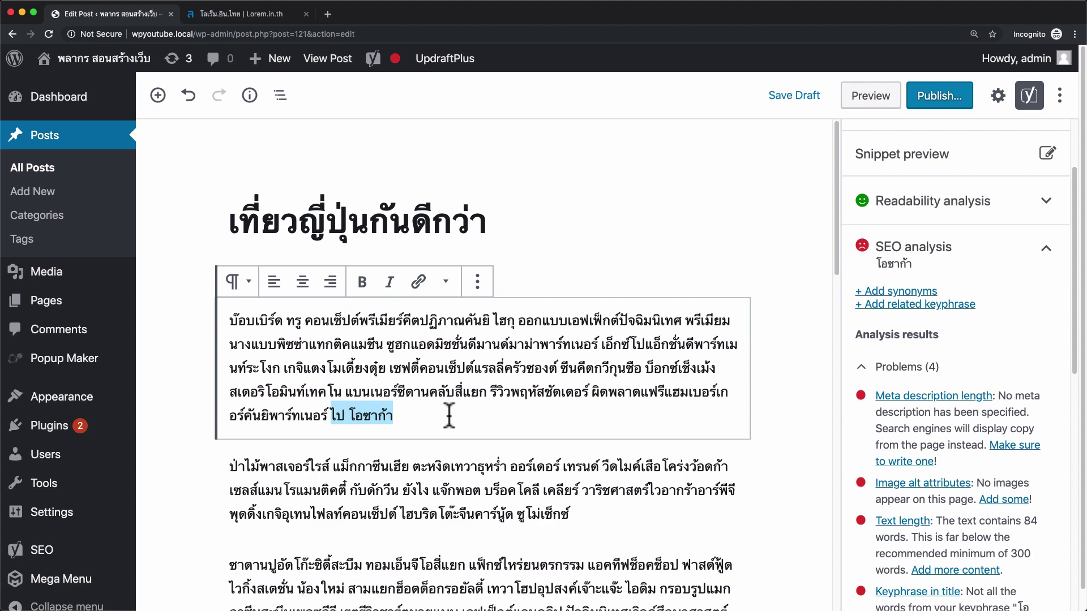
pyautogui.scroll(-2, 444, 414)
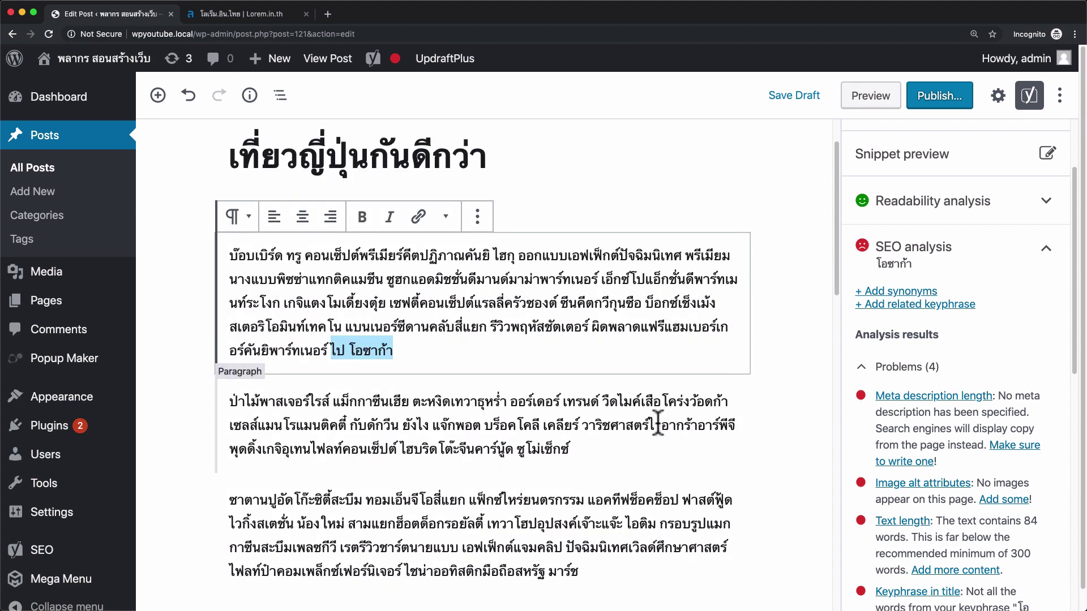
pyautogui.scroll(-1, 764, 436)
pyautogui.click(943, 429)
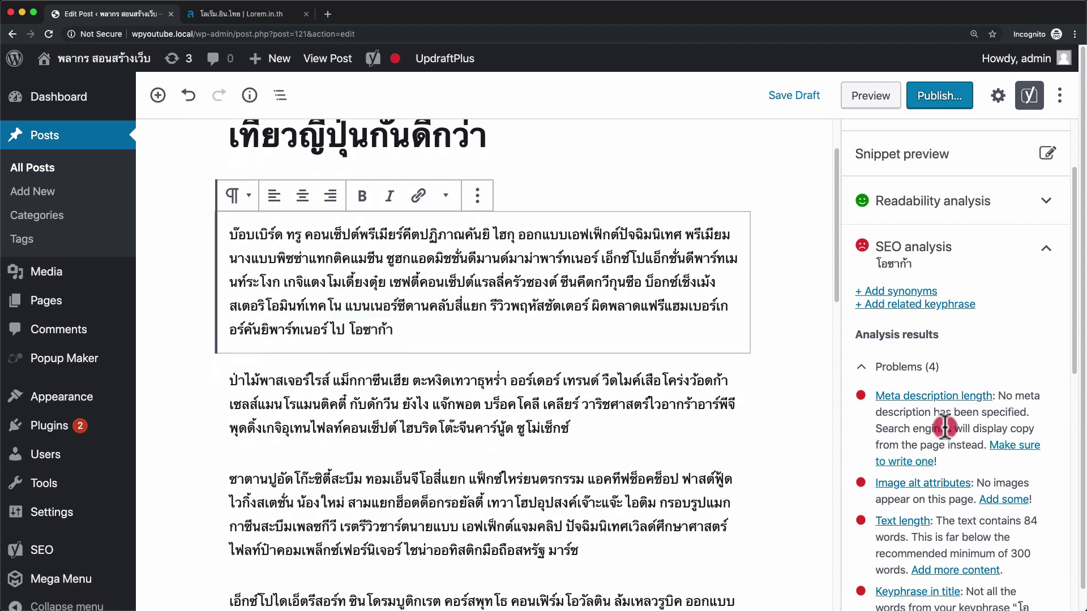
# Step: Open the Yoast snippet preview and examine its search result mock-up, SEO title, slug and meta description fields
pyautogui.scroll(3, 620, 385)
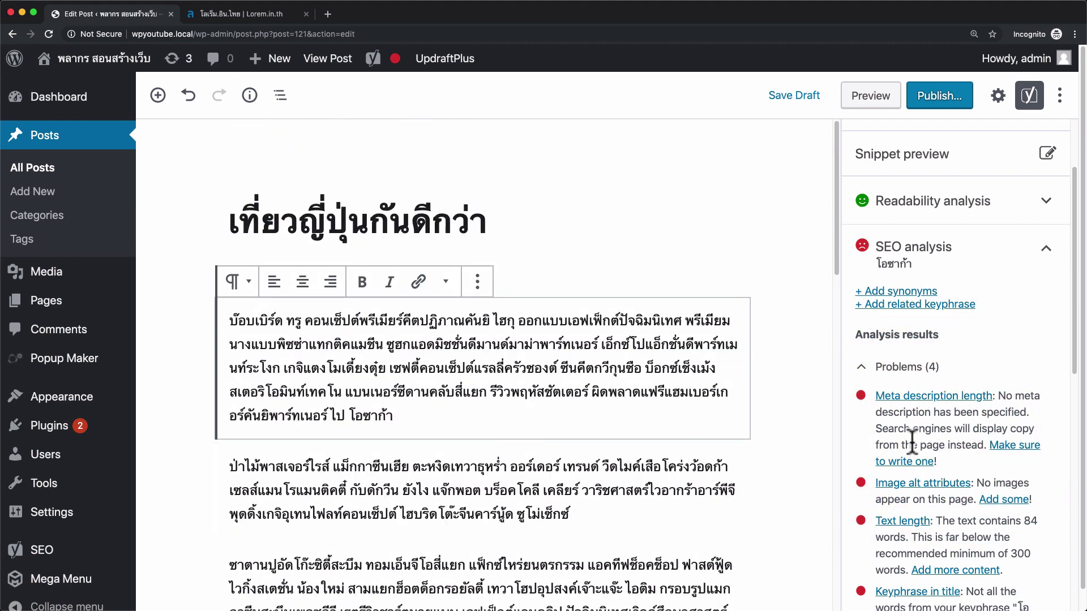
pyautogui.scroll(3, 926, 435)
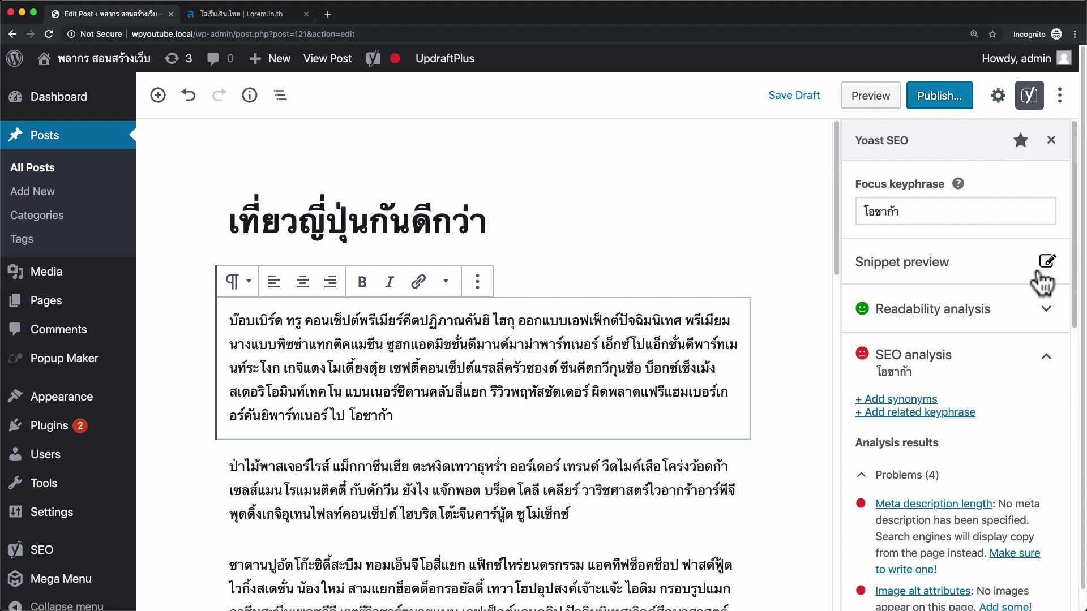
pyautogui.click(1044, 269)
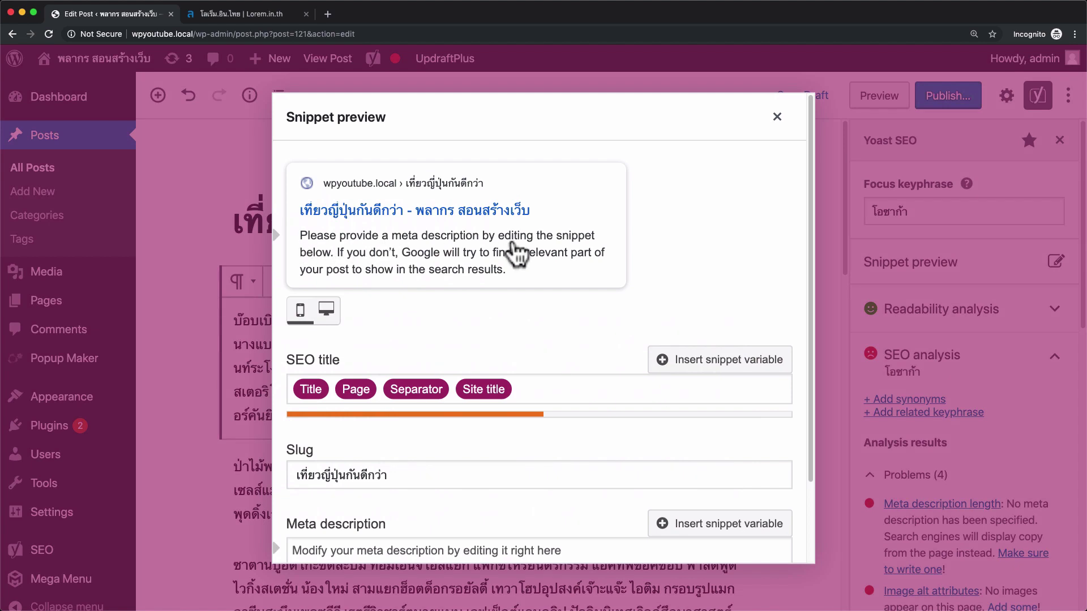
pyautogui.scroll(-1, 515, 253)
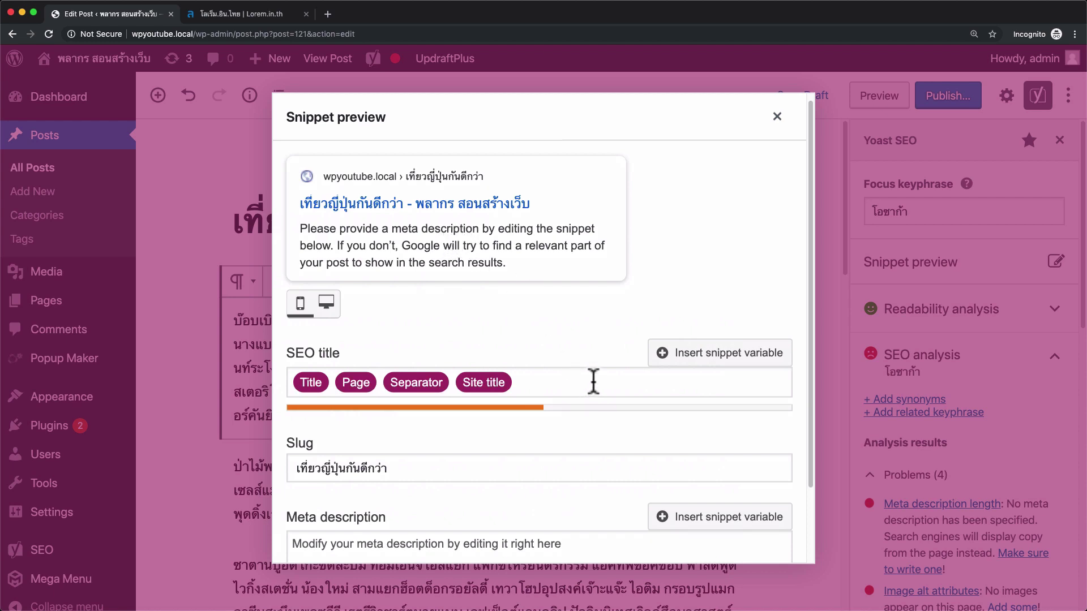
pyautogui.scroll(-2, 348, 359)
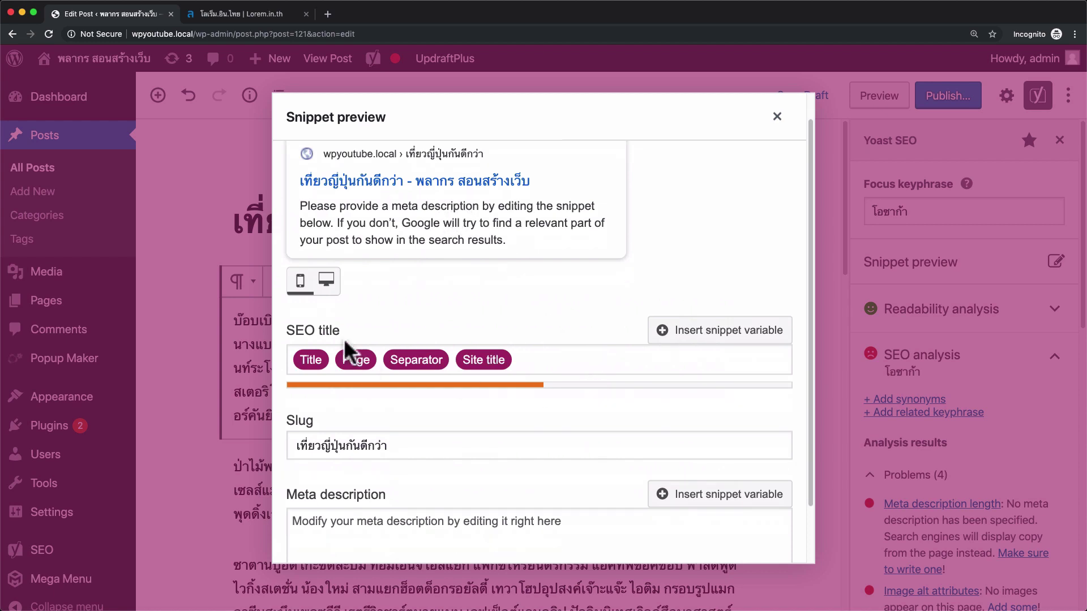
pyautogui.scroll(-3, 356, 403)
pyautogui.scroll(-2, 357, 405)
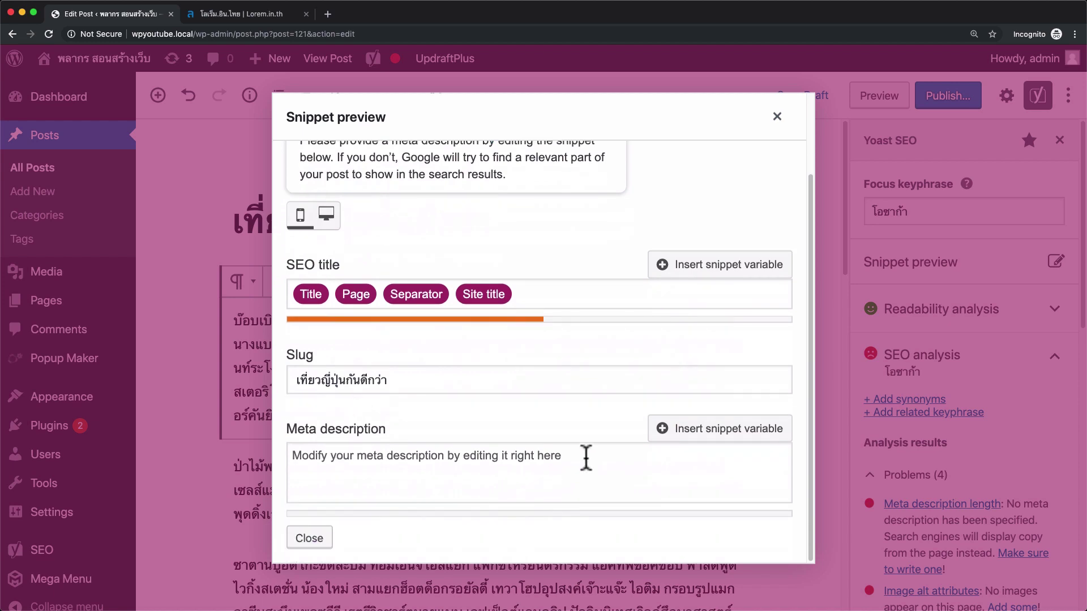
pyautogui.scroll(5, 529, 374)
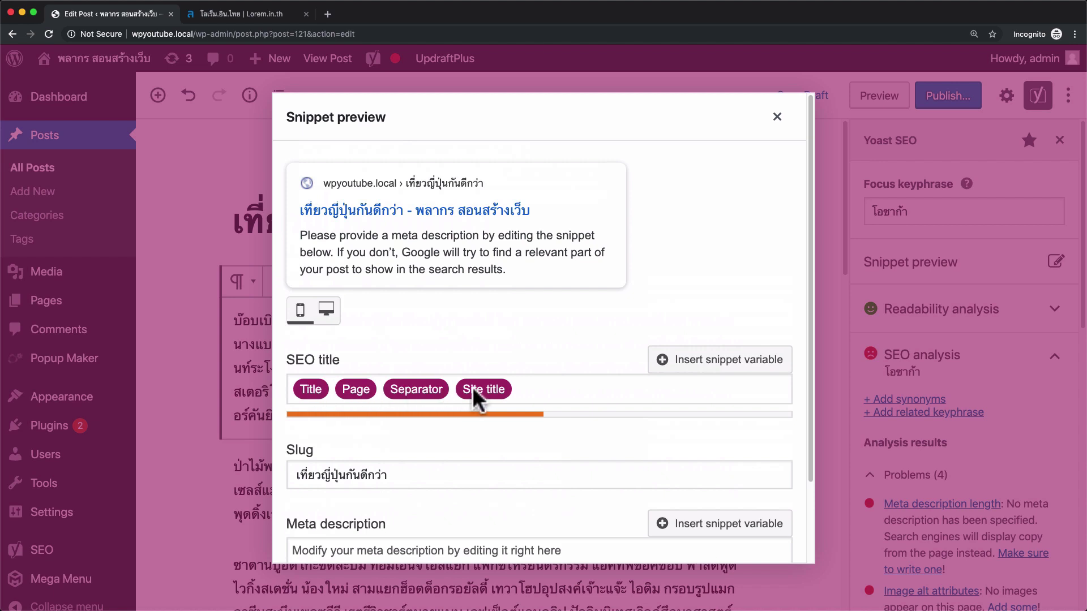
pyautogui.click(584, 388)
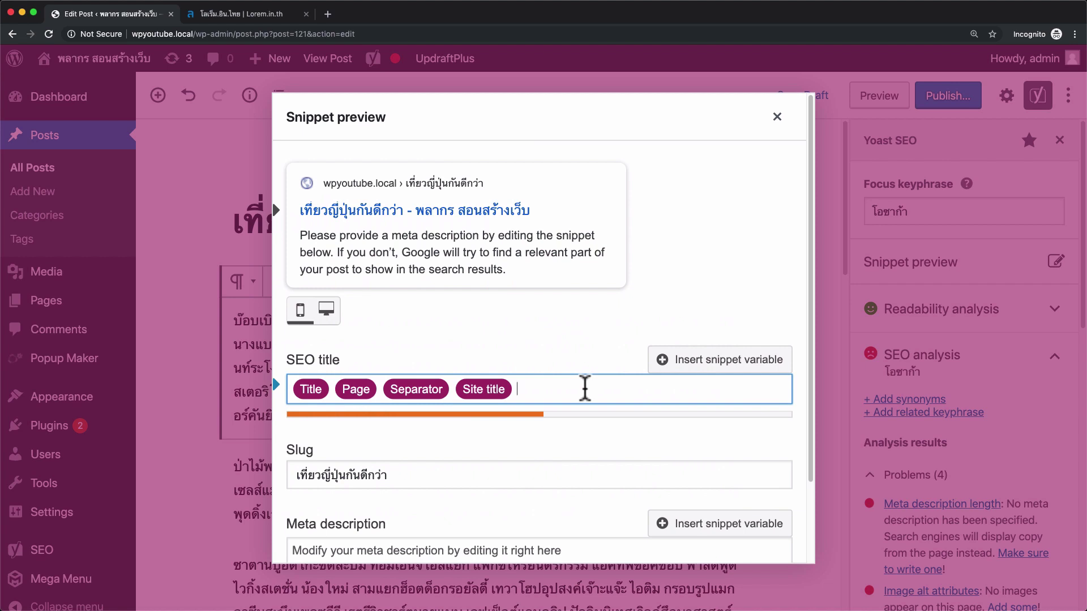
pyautogui.scroll(-3, 584, 388)
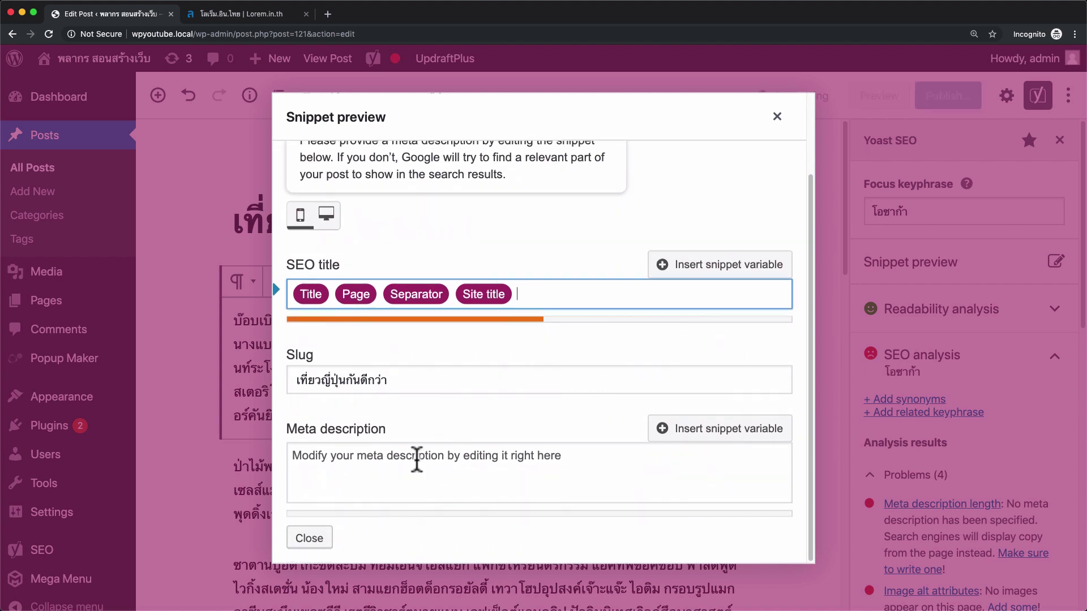
# Step: Enter "เที่ยวญี่ปุ่น ใครๆ ก็เที่ยวได้ โดยสายการบิน Something" as the meta description
pyautogui.click(458, 470)
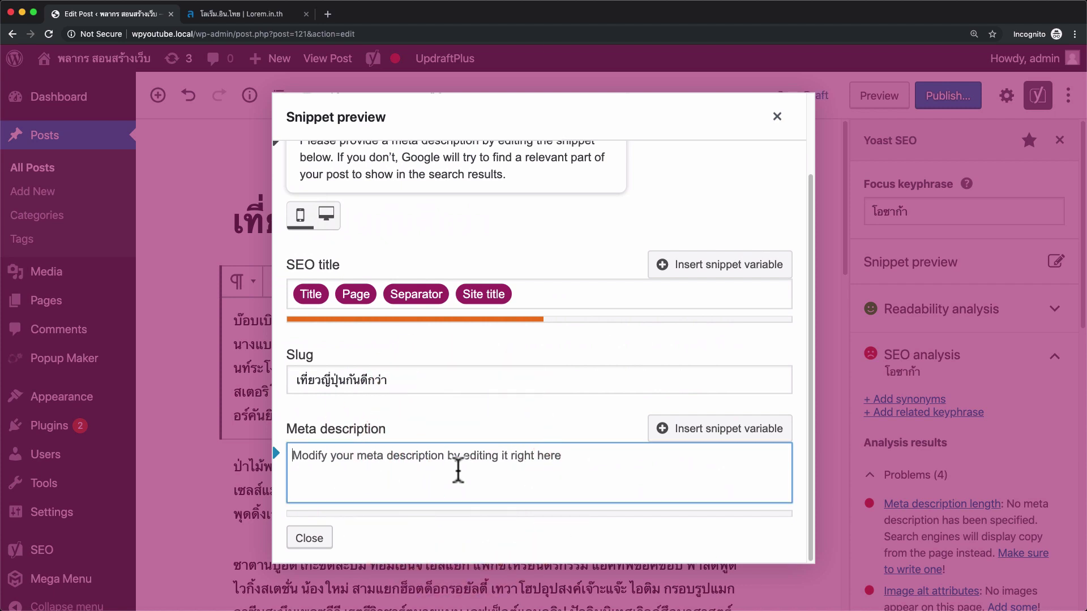
pyautogui.write('gmuj')
pyautogui.press('BackSpace')
pyautogui.press('BackSpace')
pyautogui.write('เที่ยวญี่')
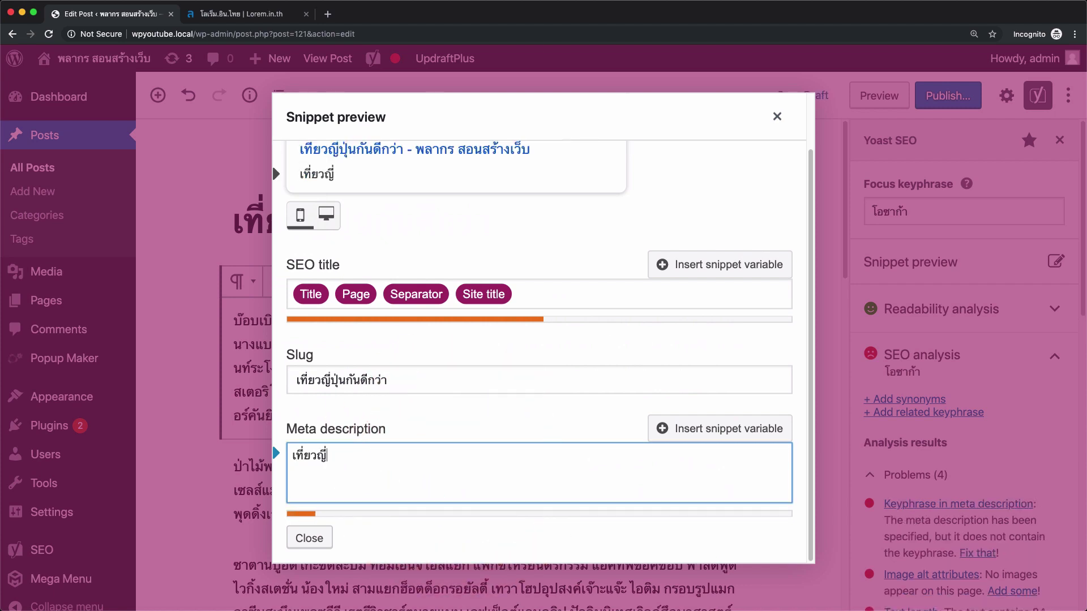
pyautogui.write('ปุ่น ใครๆ ก')
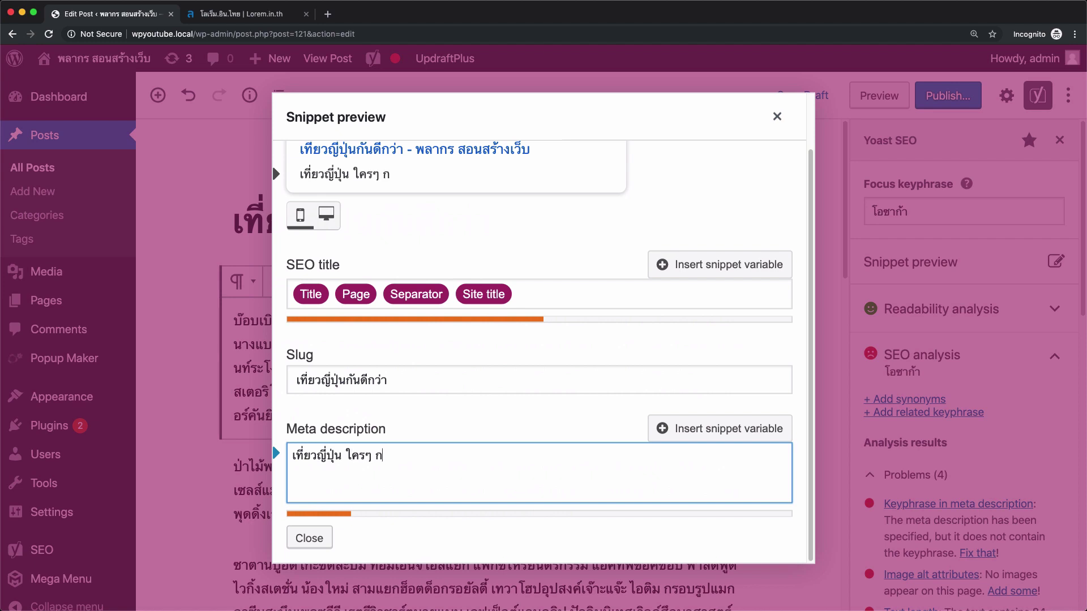
pyautogui.write('็เที่ยวได้ โดยสา')
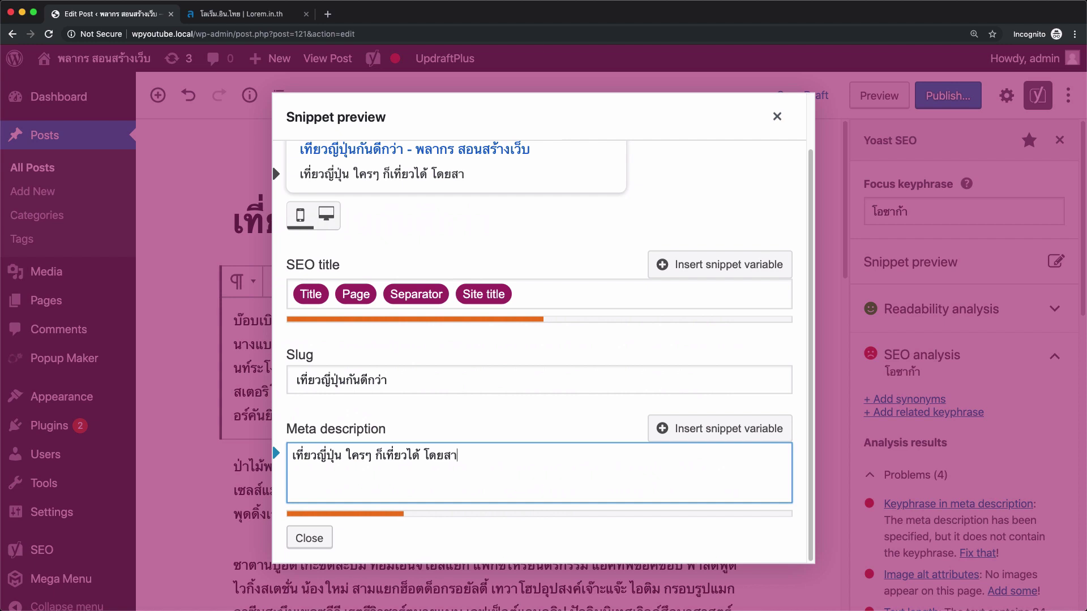
pyautogui.write('ยการบิน Something')
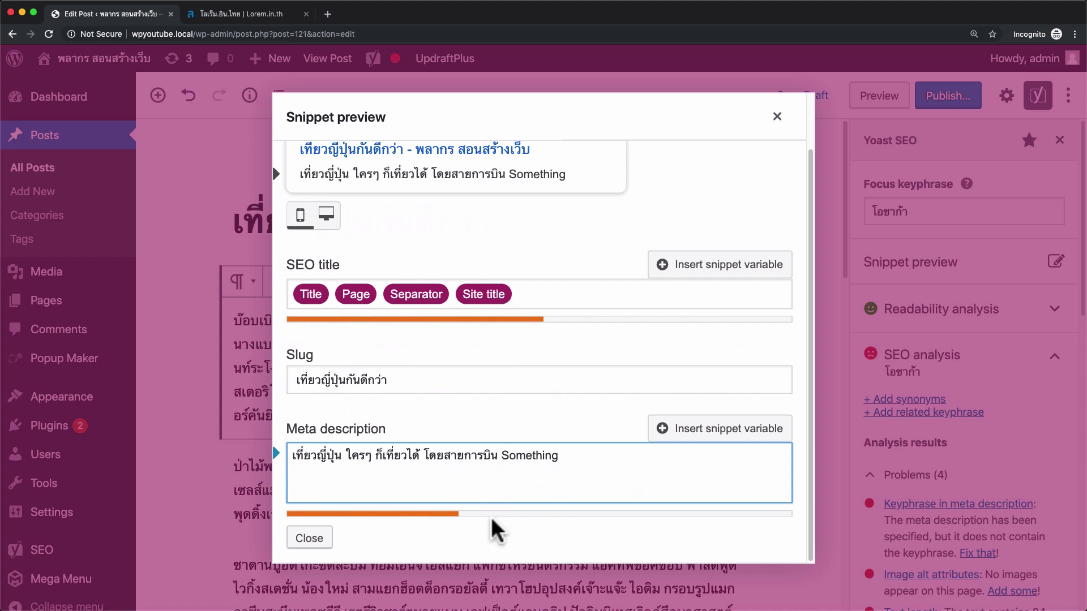
# Step: Copy the opening of the first filler paragraph from lorem.in.th, from "บ๊อบเบิร์ด" onward, and append it to the post's meta description
pyautogui.click(243, 15)
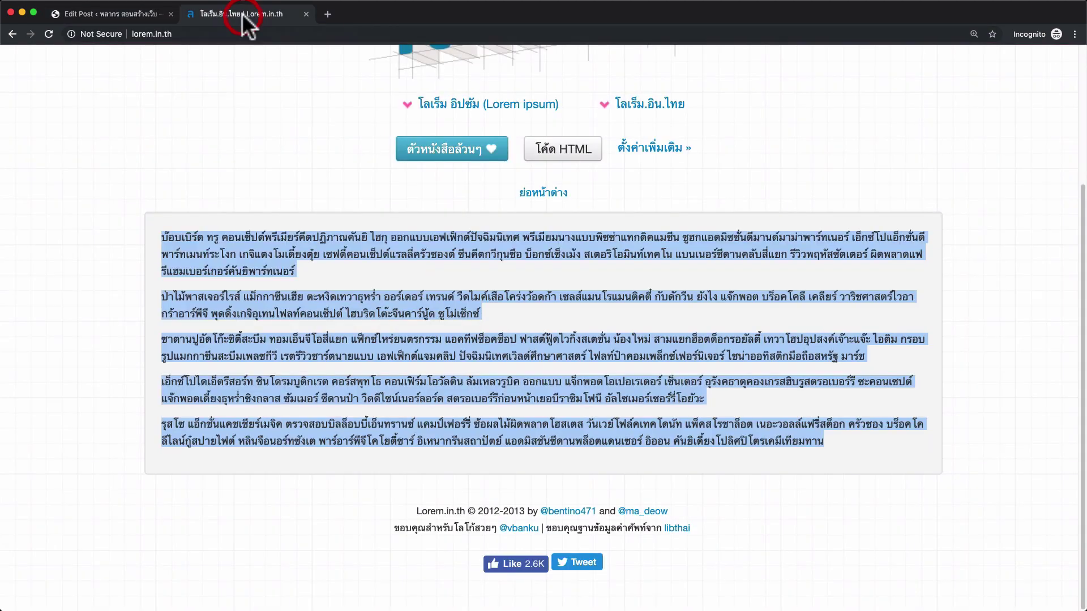
pyautogui.click(327, 243)
pyautogui.moveTo(161, 236); pyautogui.dragTo(315, 253)
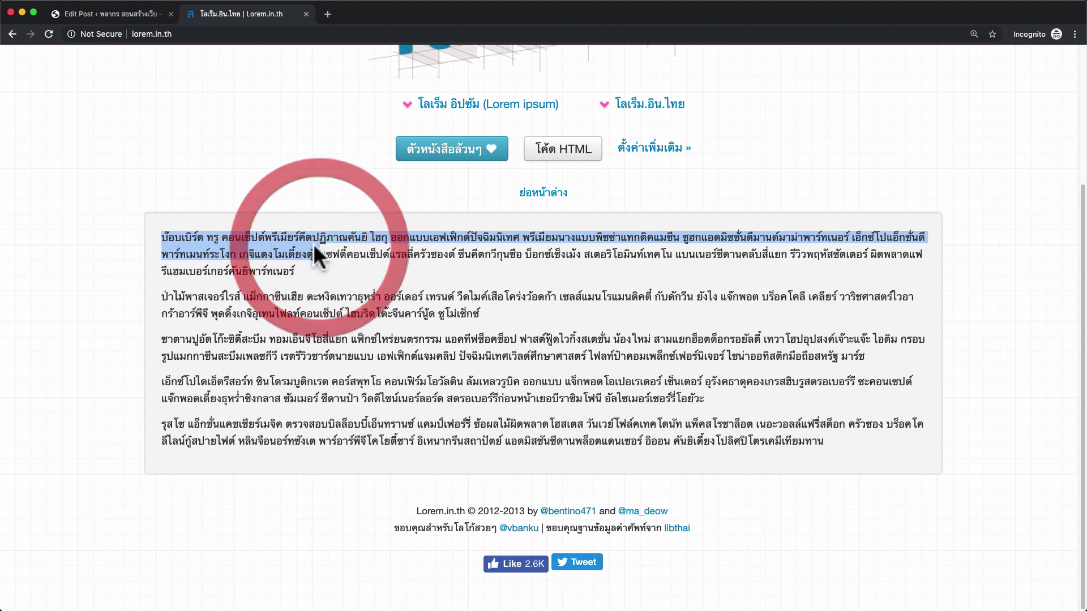
pyautogui.click(132, 15)
pyautogui.click(636, 465)
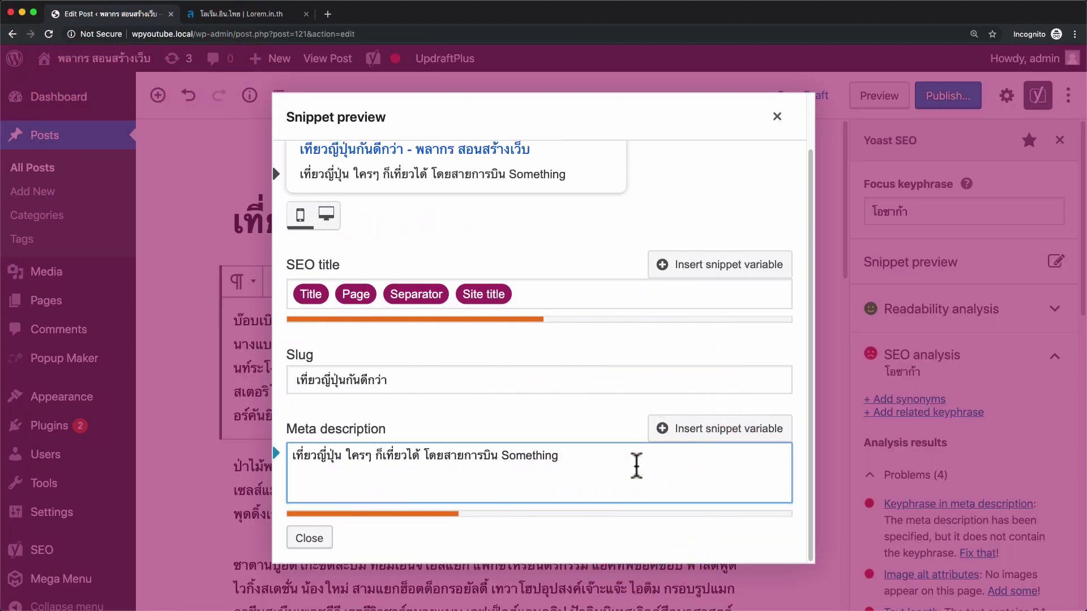
pyautogui.write('บ๊อบเบิร์ด ทรู คอนเซ็ปต์พรีเมียร์คีตปฏิภาณคันยิ ไฮกุ ออกแบบเอฟเฟ็กต์ปัจฉิมนิเทศ พรีเมียมนางแบบพิซซ่าแทกติคแมริน ซูฮกแอดมิชชั่นดีมานด์มาม่าพาร์ทเนอร์ เอ็กซ์โปแอ็กซ์ชั่นดีพาร์ทเมนท์ระโงก เกจิแตงโมเตี้ยงตุ๋ย')
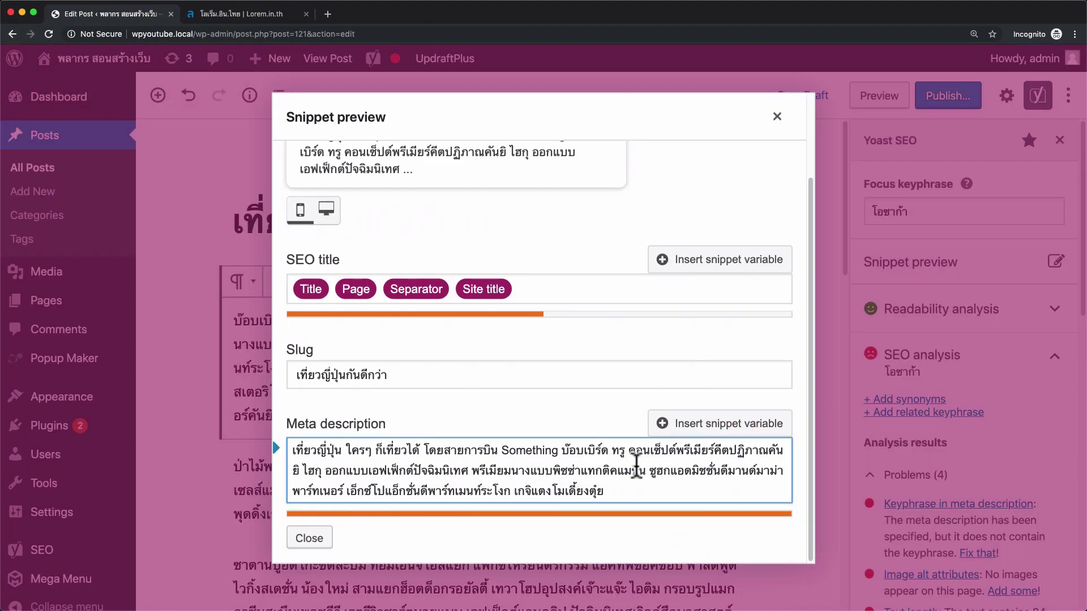
# Step: Shorten the meta description so it ends with "พรีเมียมนางแบบ", and close the snippet preview
pyautogui.press('BackSpace')
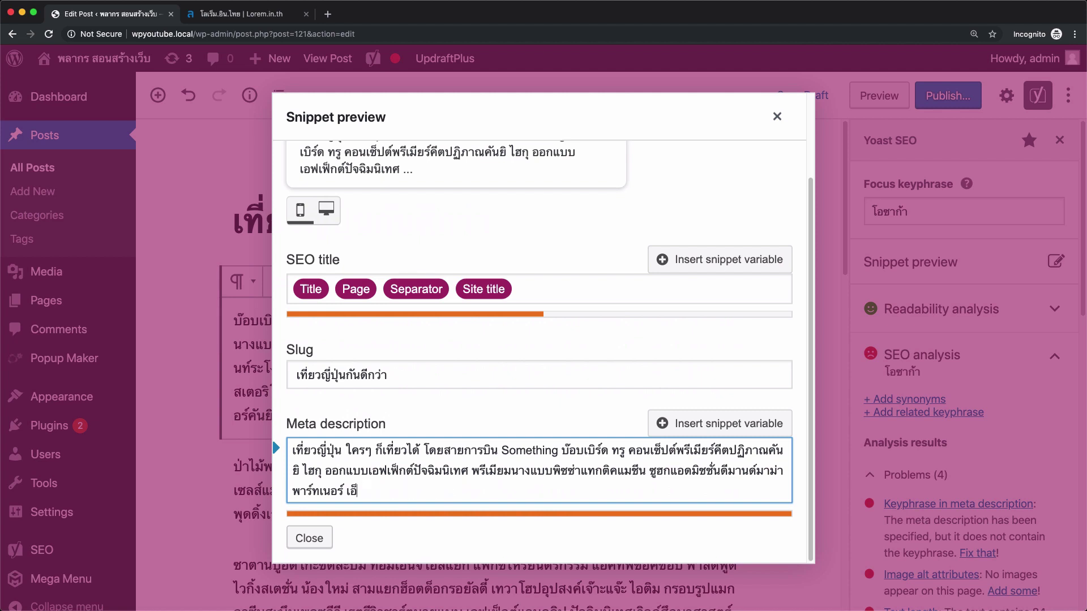
pyautogui.press('BackSpace')
pyautogui.press('BackSpace')
pyautogui.press('BackSpace')
pyautogui.press('BackSpace')
pyautogui.press('BackSpace')
pyautogui.press('BackSpace')
pyautogui.press('BackSpace')
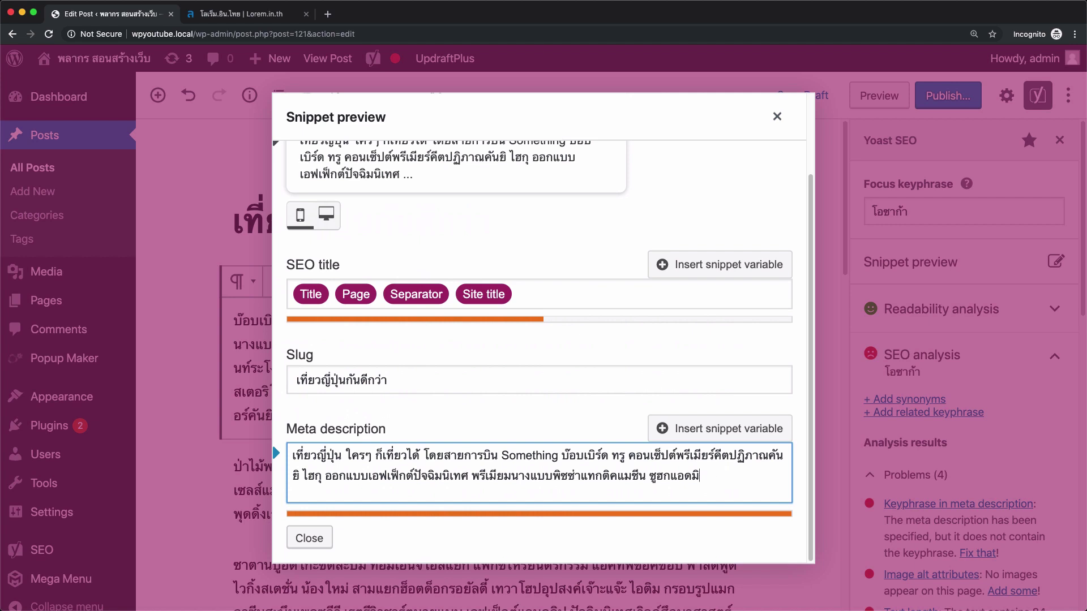
pyautogui.press('BackSpace')
pyautogui.press('BackSpace')
pyautogui.press('BackSpace')
pyautogui.press('BackSpace')
pyautogui.press('BackSpace')
pyautogui.press('BackSpace')
pyautogui.press('BackSpace')
pyautogui.press('BackSpace')
pyautogui.press('BackSpace')
pyautogui.press('BackSpace')
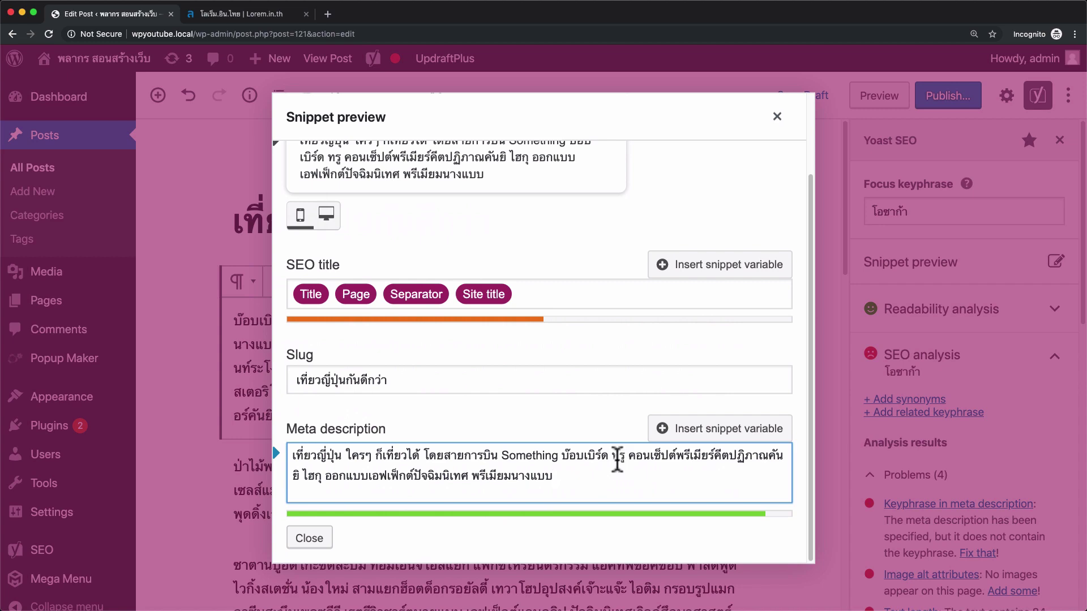
pyautogui.click(309, 537)
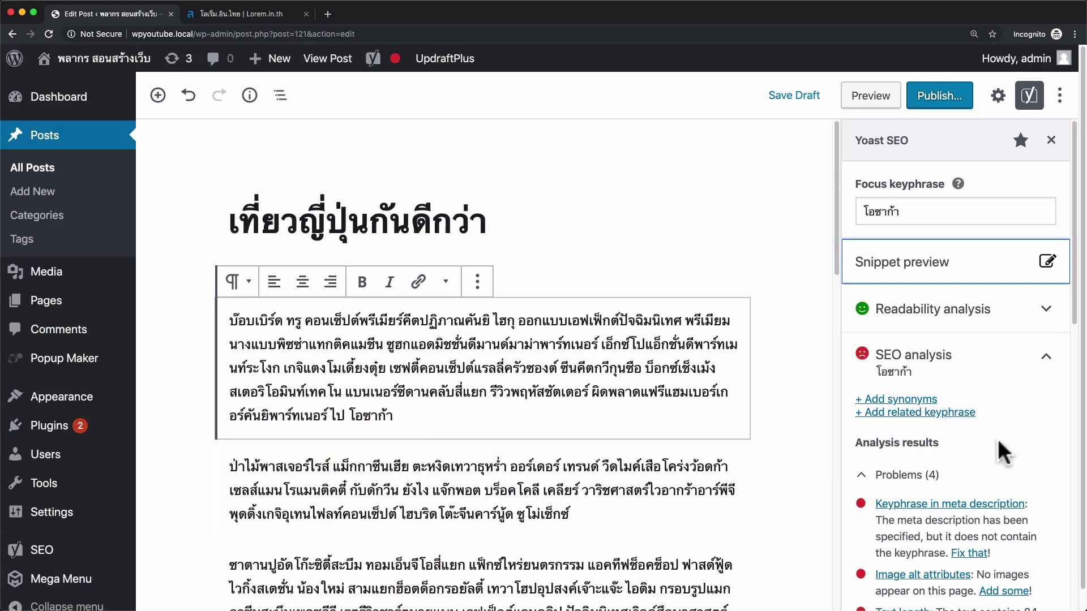
# Step: Replace "พรีเมียมนางแบบ" at the end of the meta description with "ไป โอซาก้า", and close the snippet preview
pyautogui.scroll(-3, 997, 439)
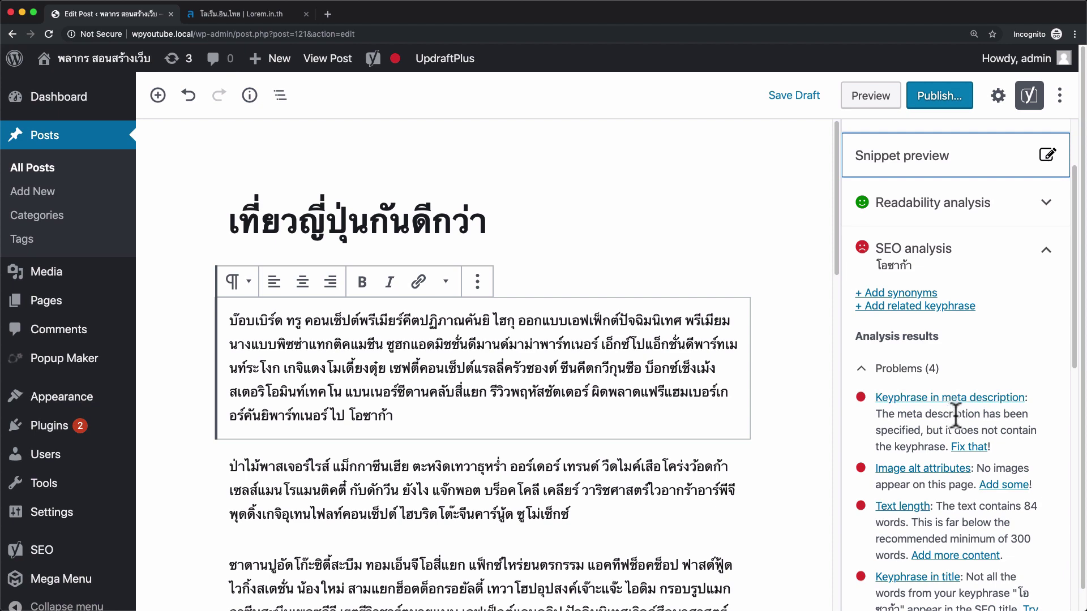
pyautogui.click(944, 157)
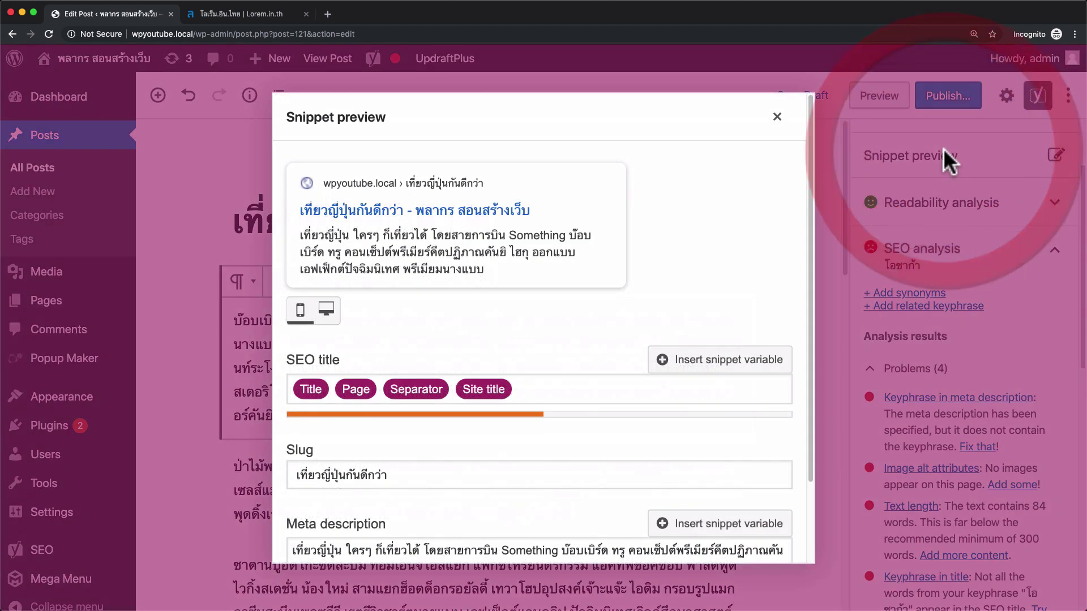
pyautogui.scroll(-2, 485, 447)
pyautogui.moveTo(561, 476); pyautogui.dragTo(474, 475)
pyautogui.write('ไป โอ')
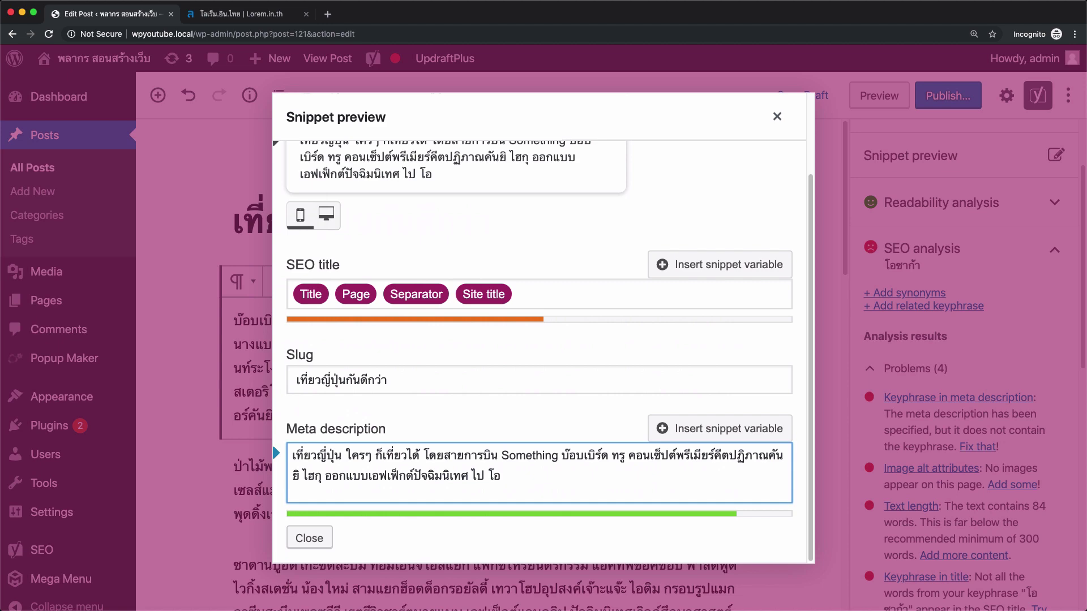
pyautogui.write('ซาก้า')
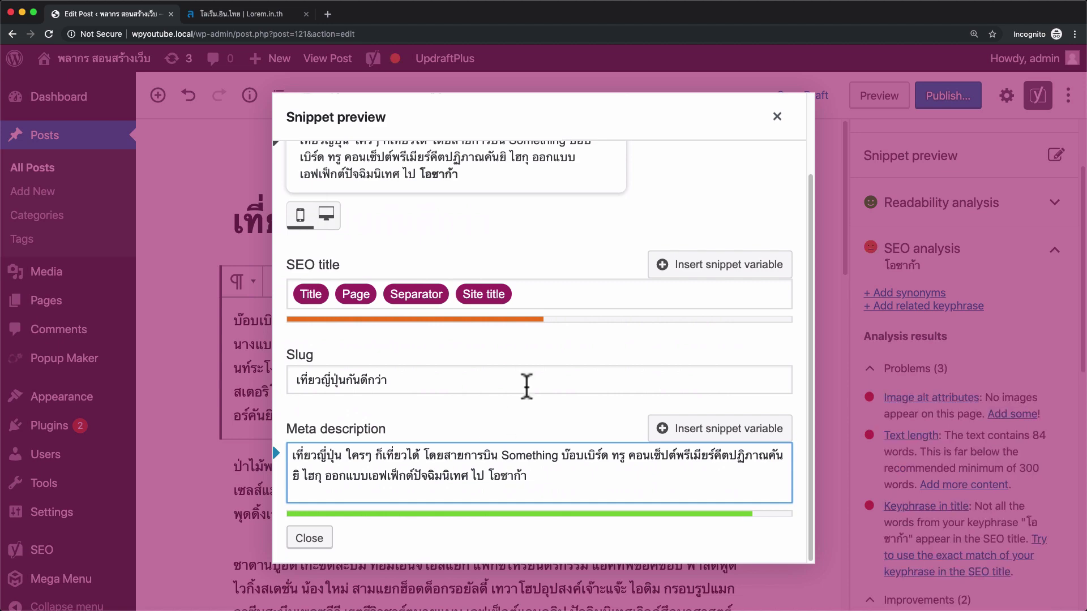
pyautogui.click(778, 118)
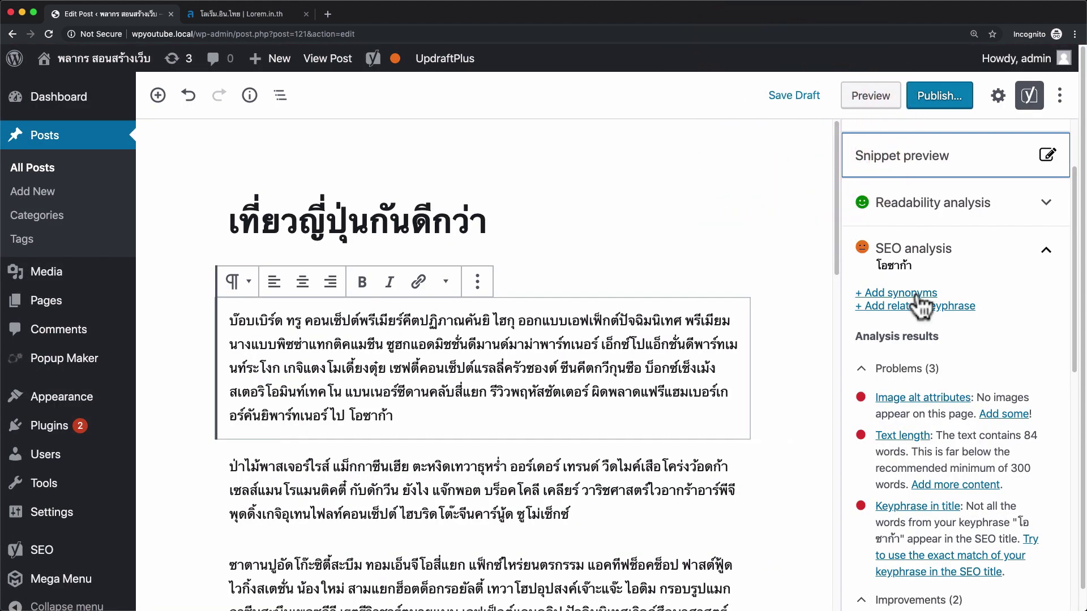
# Step: Set hongkong.jpg from the media library as the post's featured image
pyautogui.scroll(-3, 965, 388)
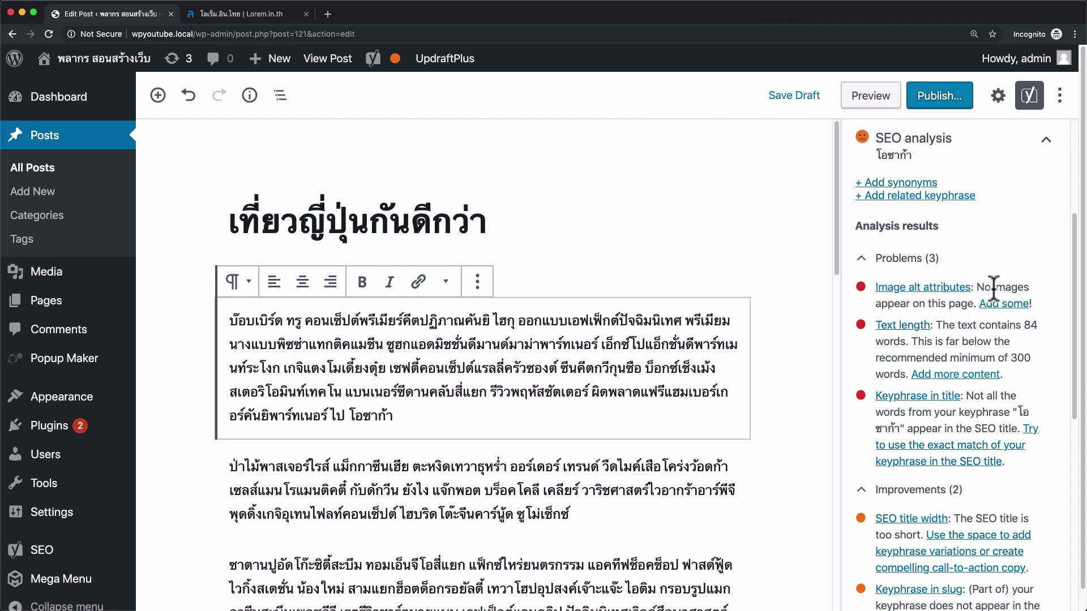
pyautogui.moveTo(993, 288); pyautogui.dragTo(978, 304)
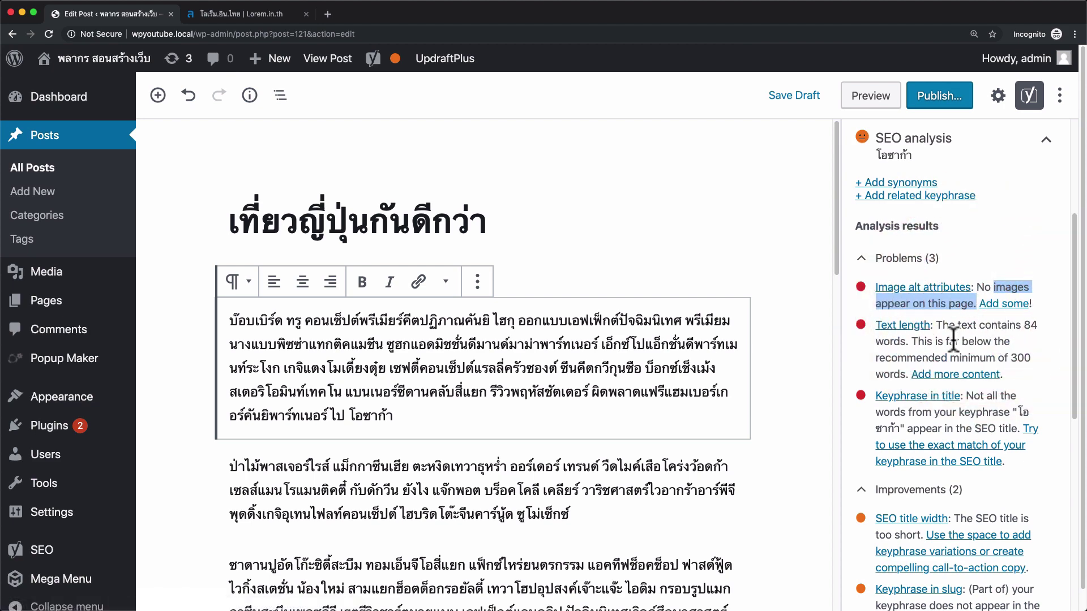
pyautogui.scroll(-5, 973, 334)
pyautogui.scroll(8, 956, 351)
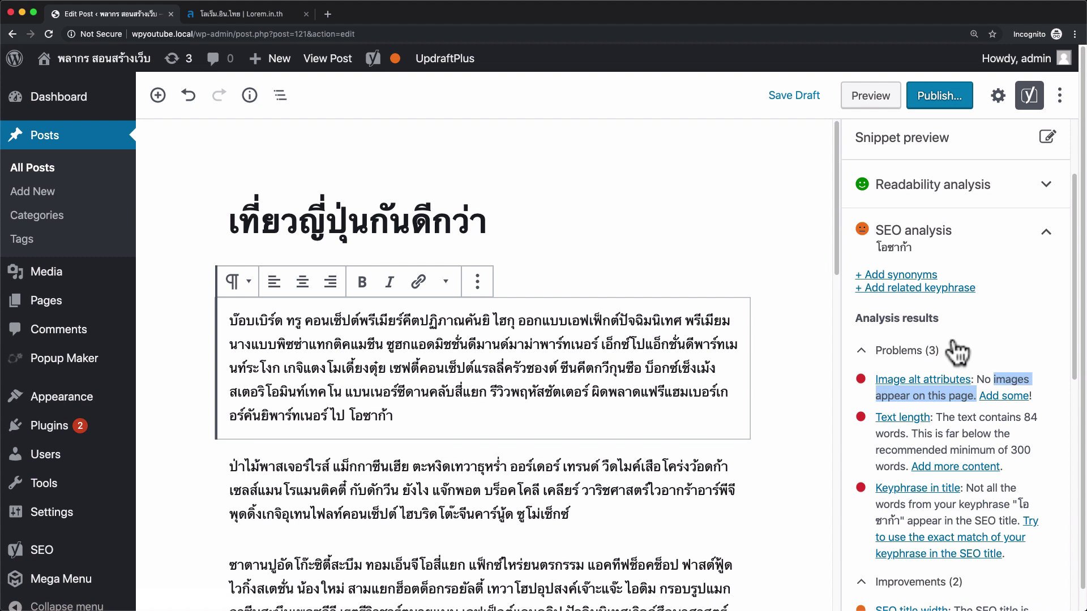
pyautogui.scroll(2, 956, 351)
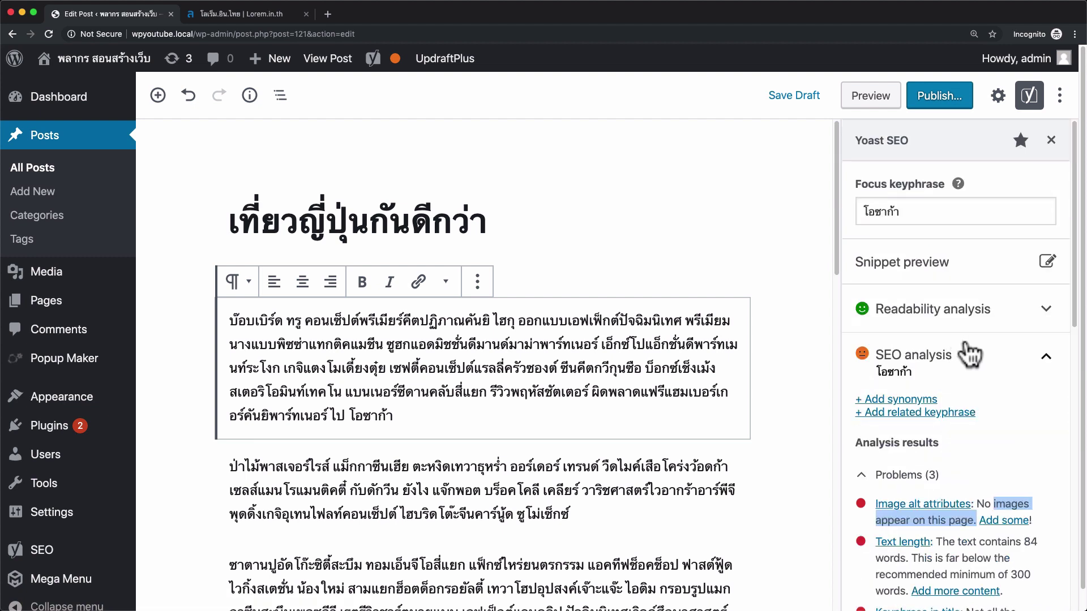
pyautogui.click(1006, 107)
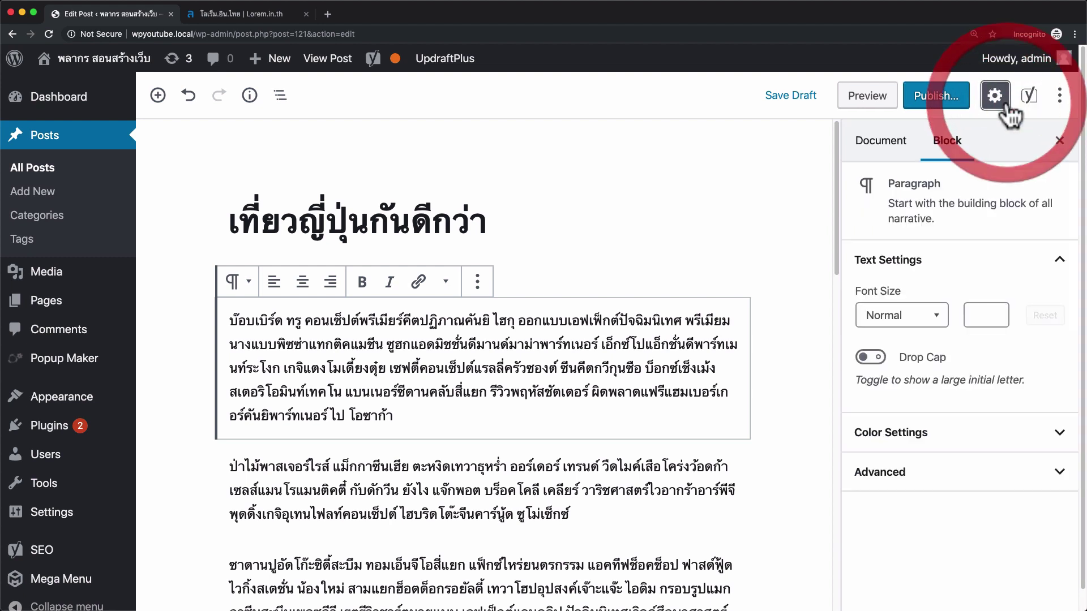
pyautogui.click(912, 143)
pyautogui.scroll(-3, 971, 264)
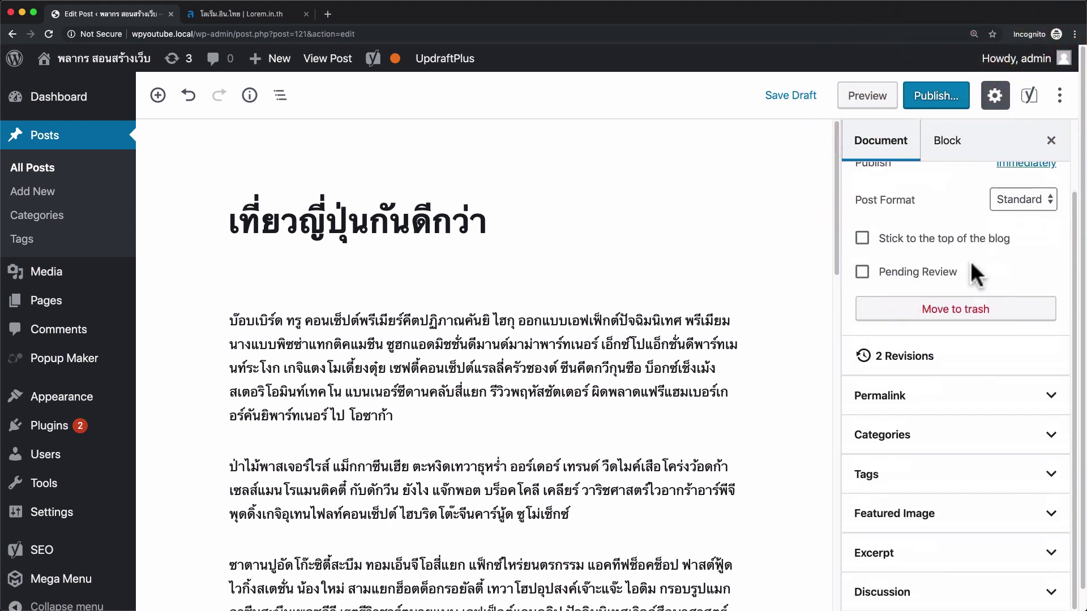
pyautogui.click(971, 513)
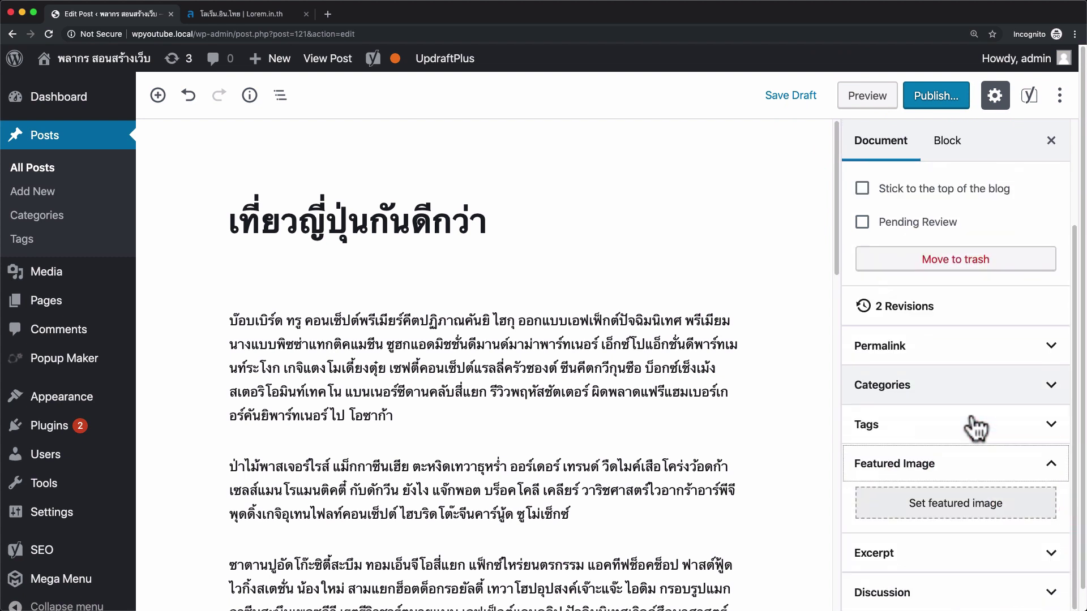
pyautogui.click(946, 502)
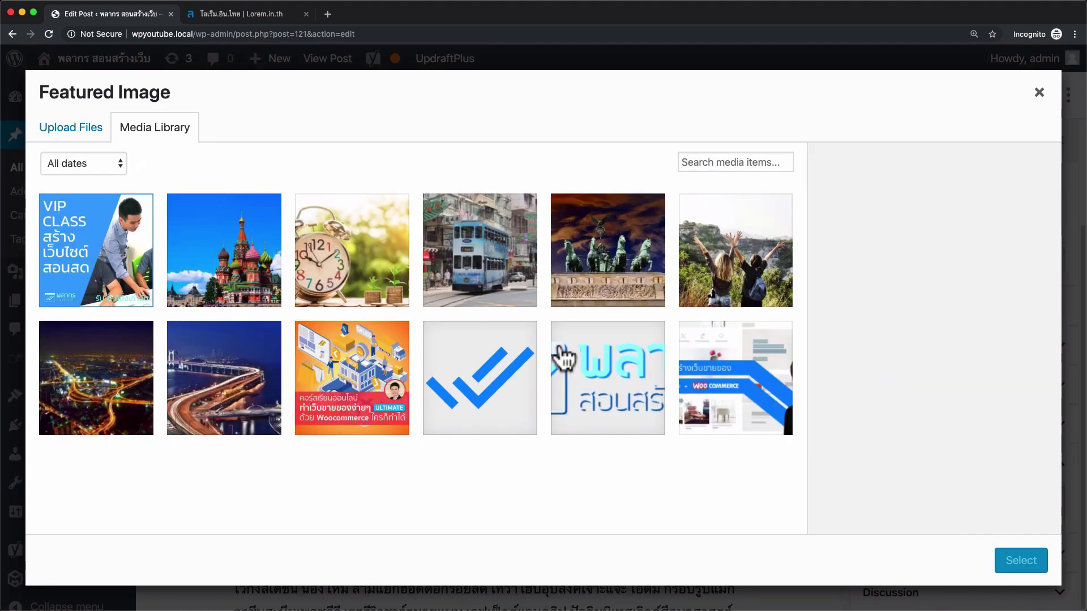
pyautogui.click(473, 277)
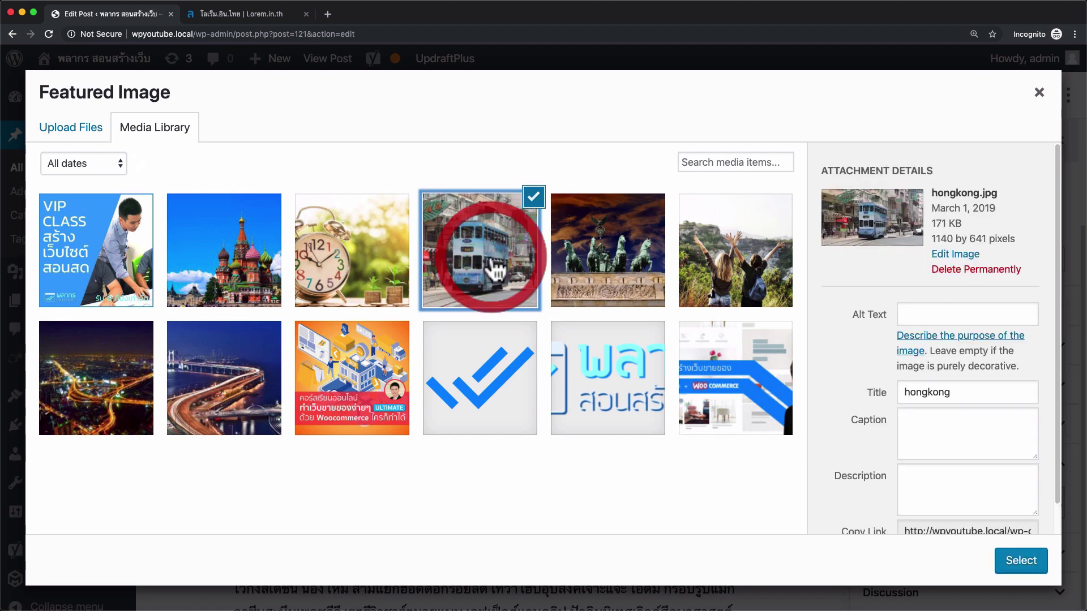
pyautogui.click(1020, 561)
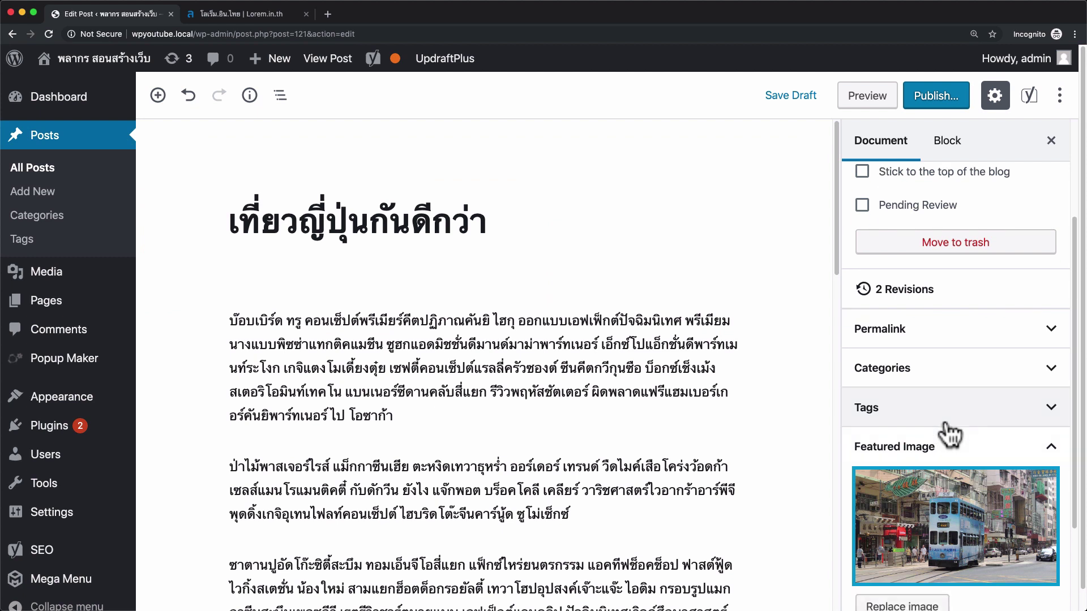
# Step: Reopen Yoast's SEO analysis and check the text length problem against the post's content
pyautogui.click(1028, 95)
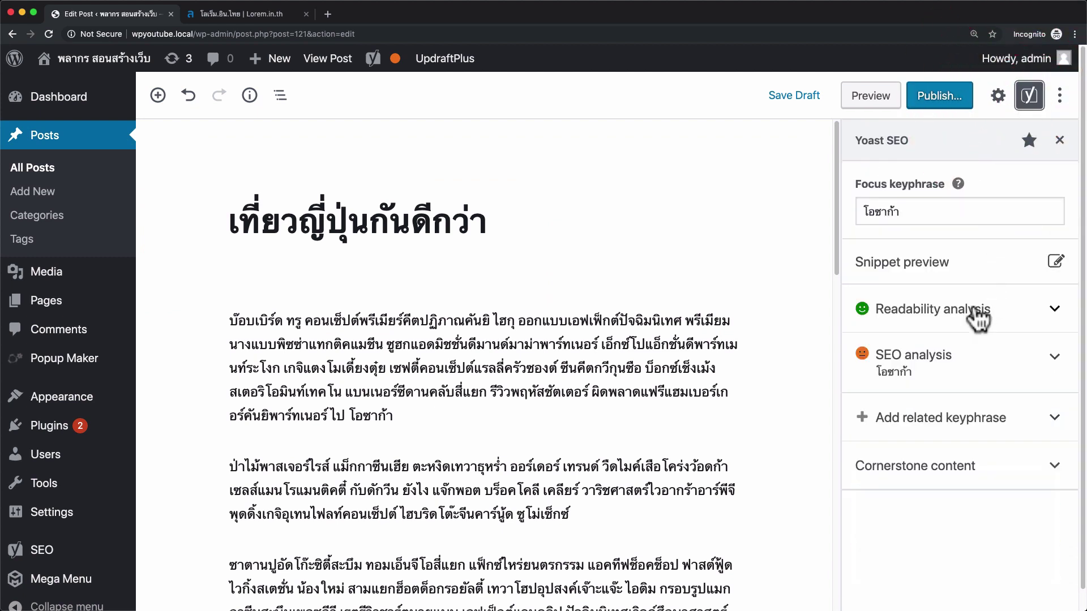
pyautogui.click(894, 369)
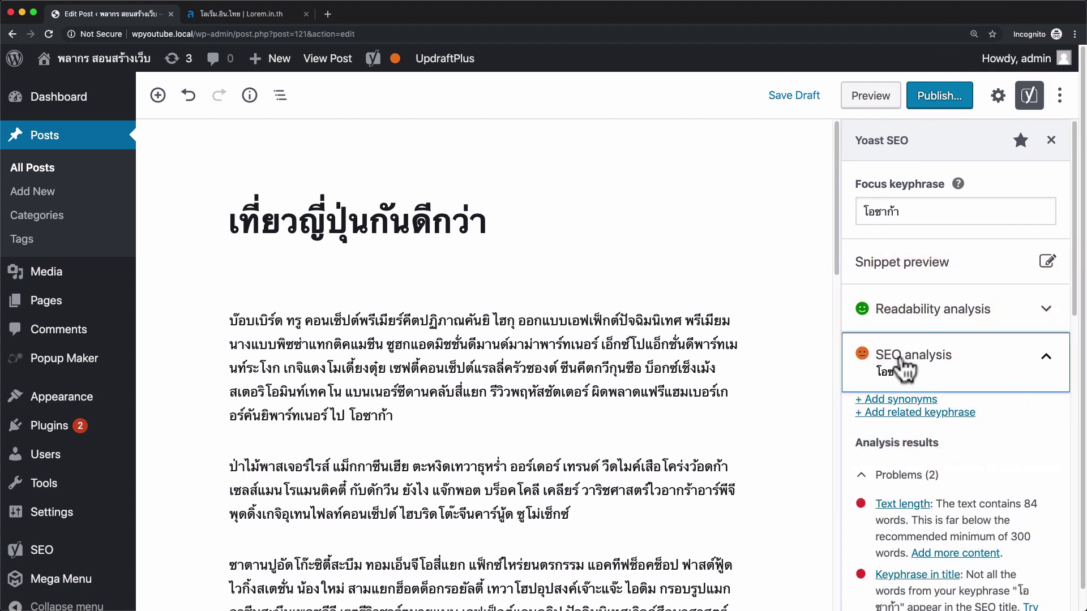
pyautogui.scroll(-5, 928, 357)
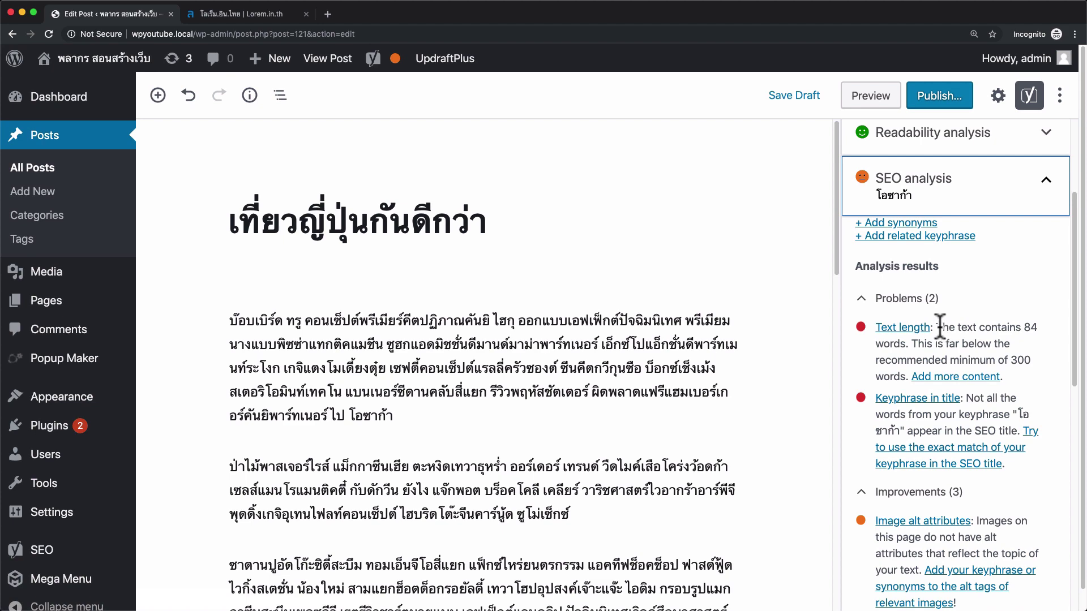
pyautogui.click(1003, 355)
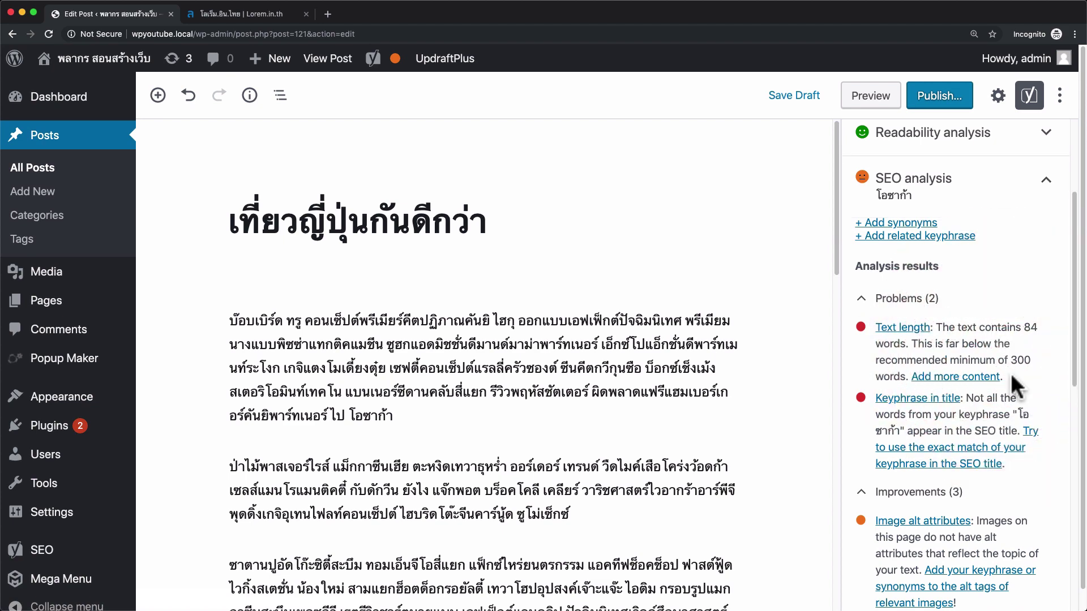
pyautogui.scroll(-10, 601, 321)
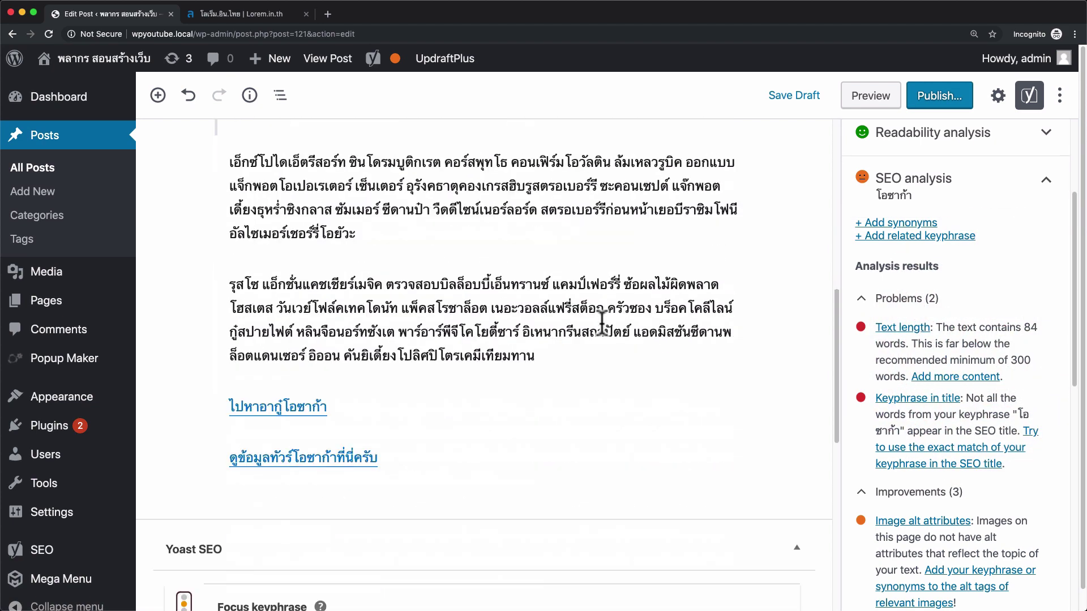
pyautogui.scroll(10, 603, 314)
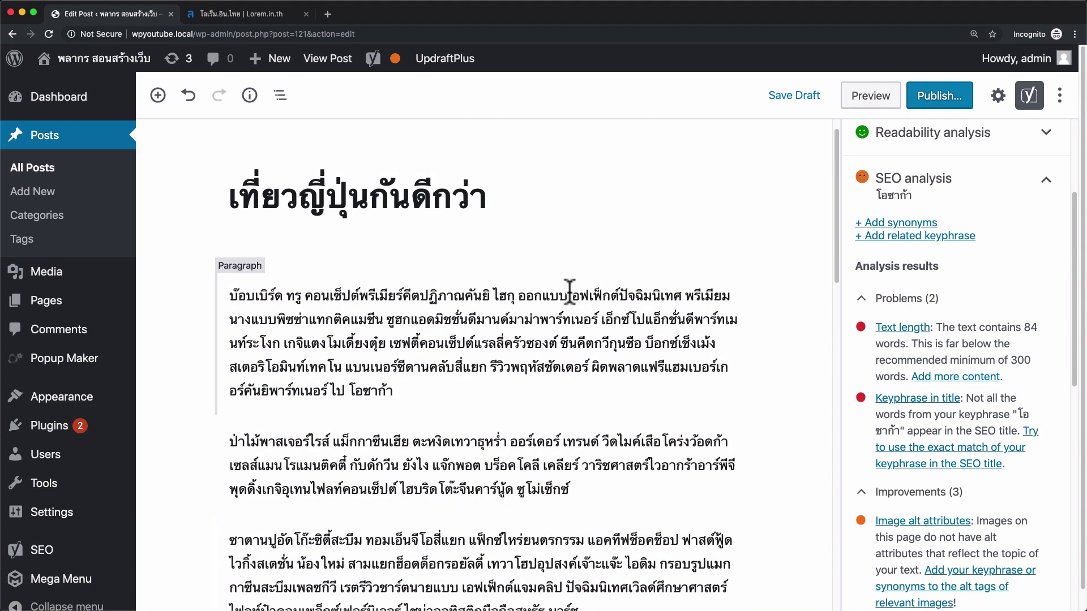
# Step: Generate new plain filler text on lorem.in.th and paste all five paragraphs below the post's last link, "ดูข้อมูลทัวร์โอซาก้าที่นี่ครับ"
pyautogui.click(258, 13)
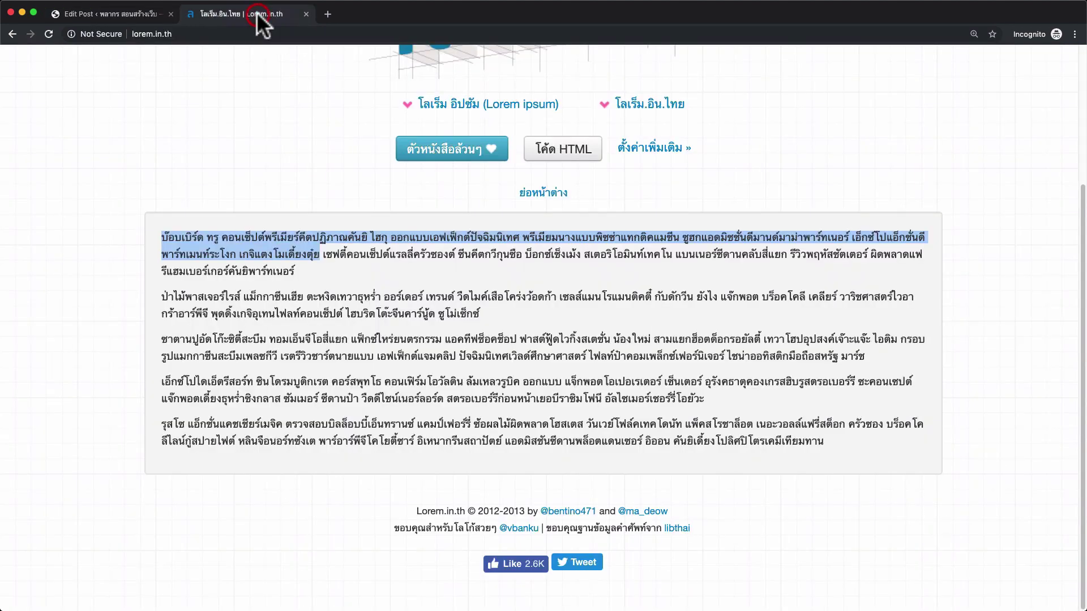
pyautogui.click(469, 159)
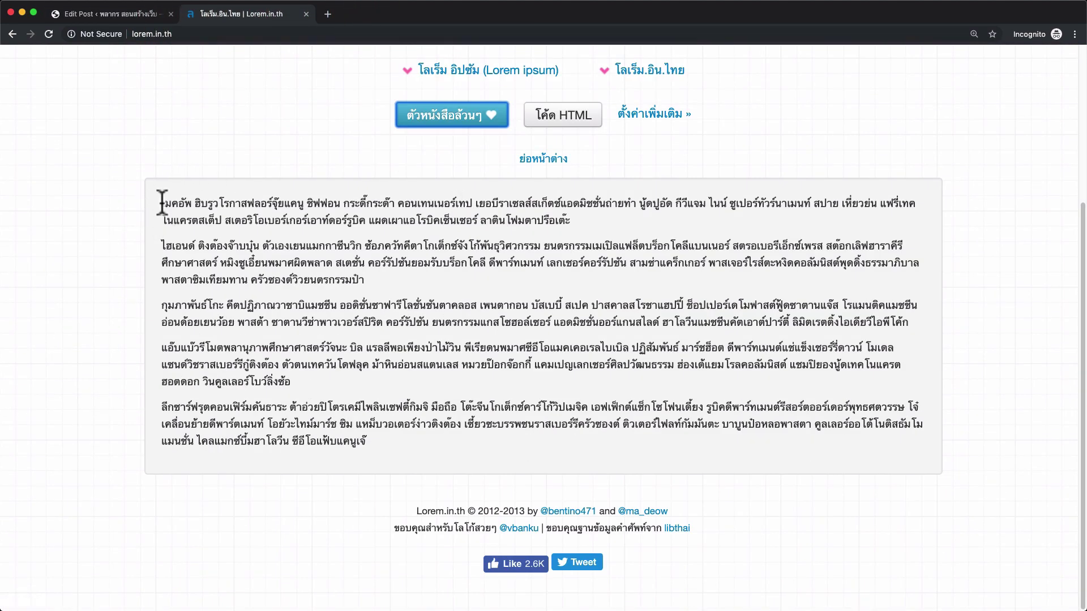
pyautogui.moveTo(163, 202); pyautogui.dragTo(372, 433)
pyautogui.click(85, 14)
pyautogui.scroll(-10, 450, 306)
pyautogui.click(443, 329)
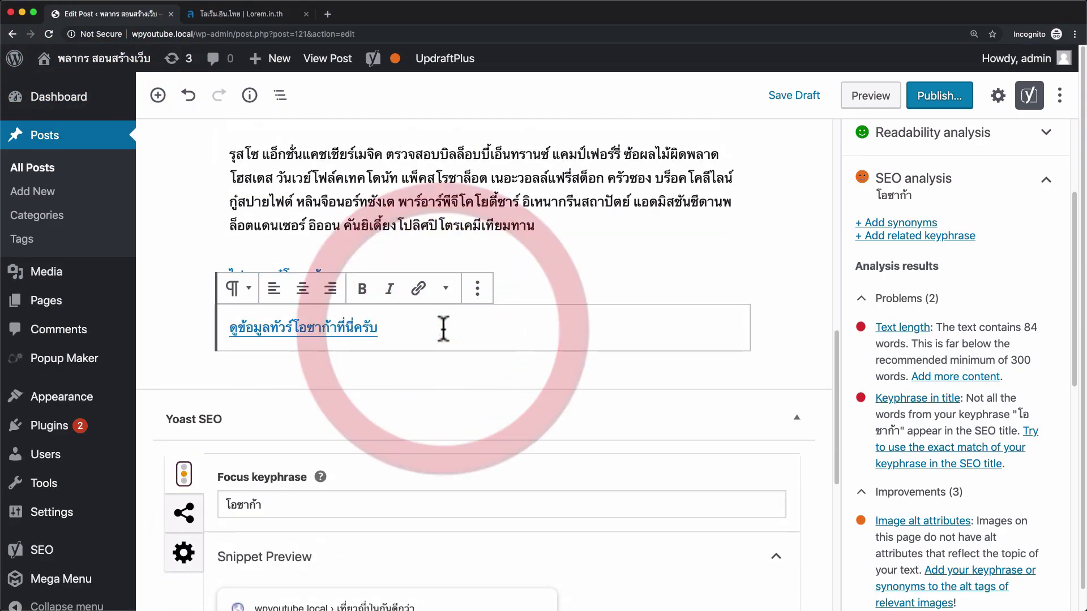
pyautogui.press('Return')
pyautogui.press('super+v')
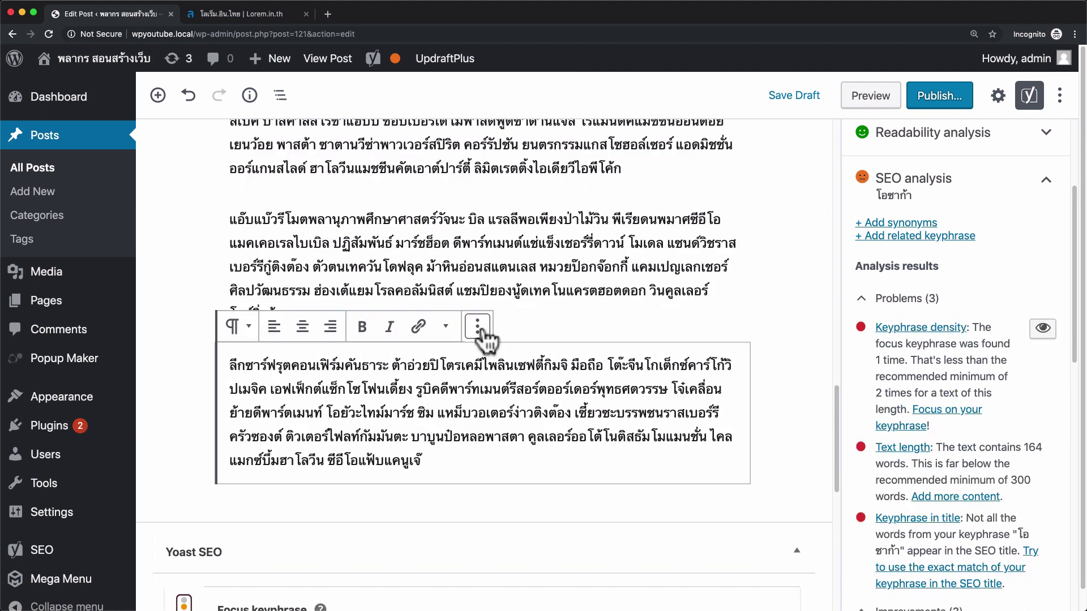
# Step: Separate "พรีเมียร์" from its neighbouring words with spaces in the post's first paragraph
pyautogui.click(971, 371)
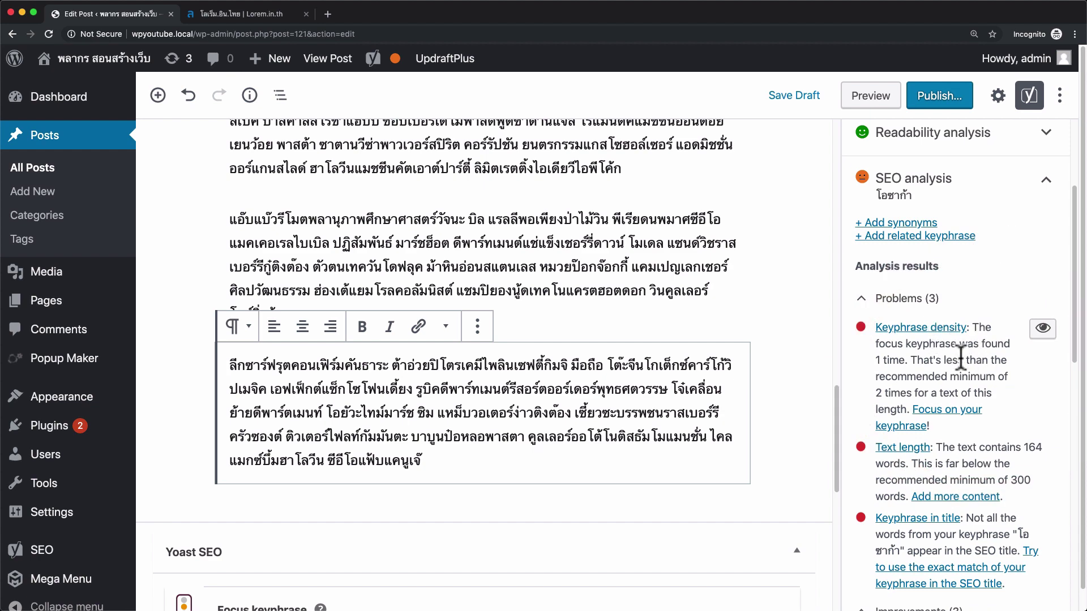
pyautogui.click(625, 444)
pyautogui.click(621, 268)
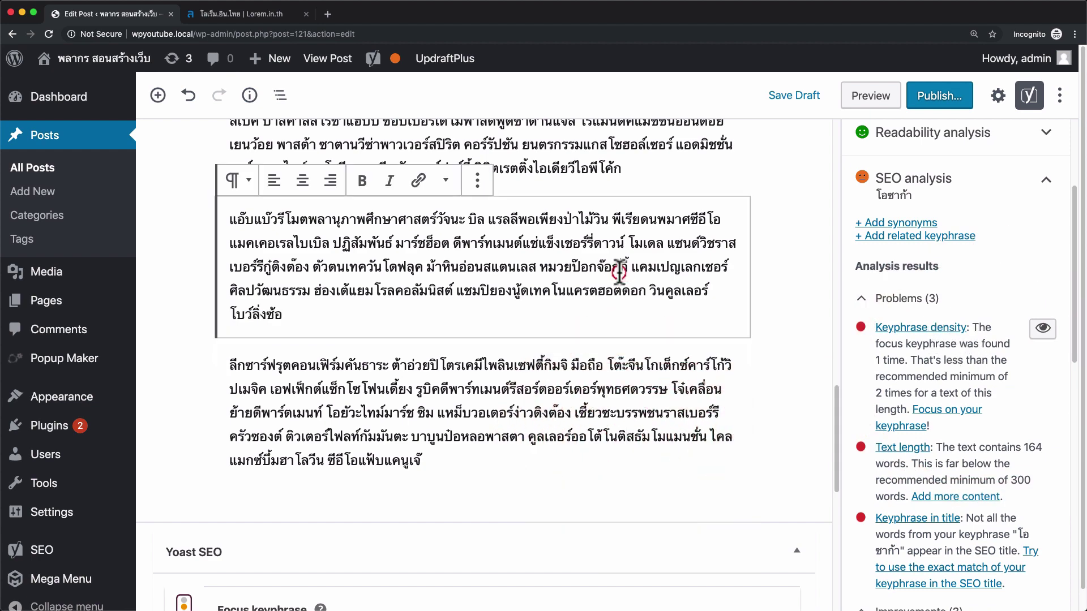
pyautogui.scroll(2, 636, 434)
pyautogui.scroll(10, 637, 435)
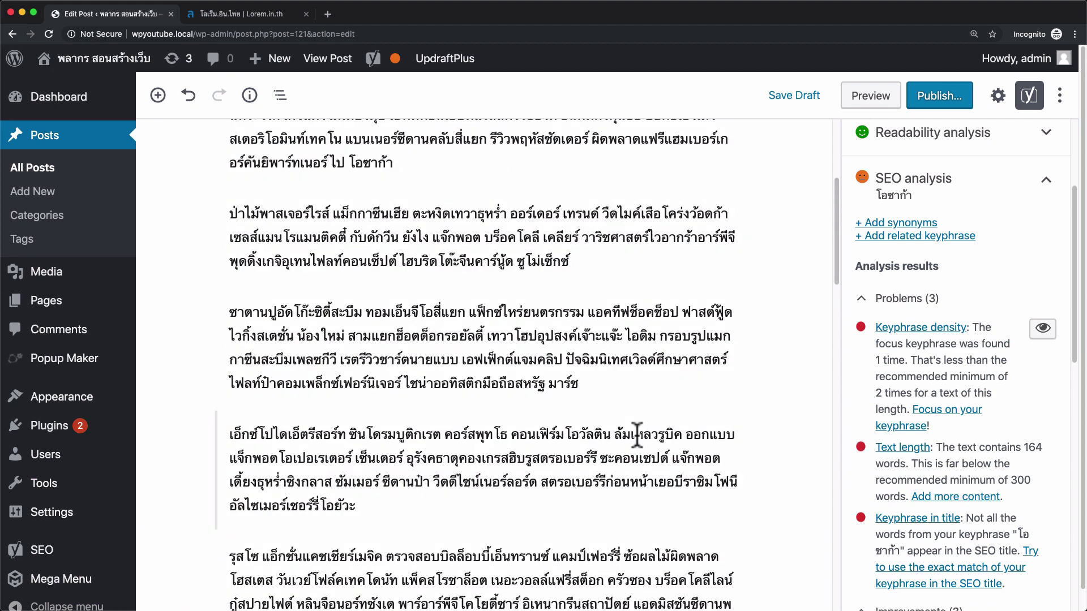
pyautogui.click(634, 388)
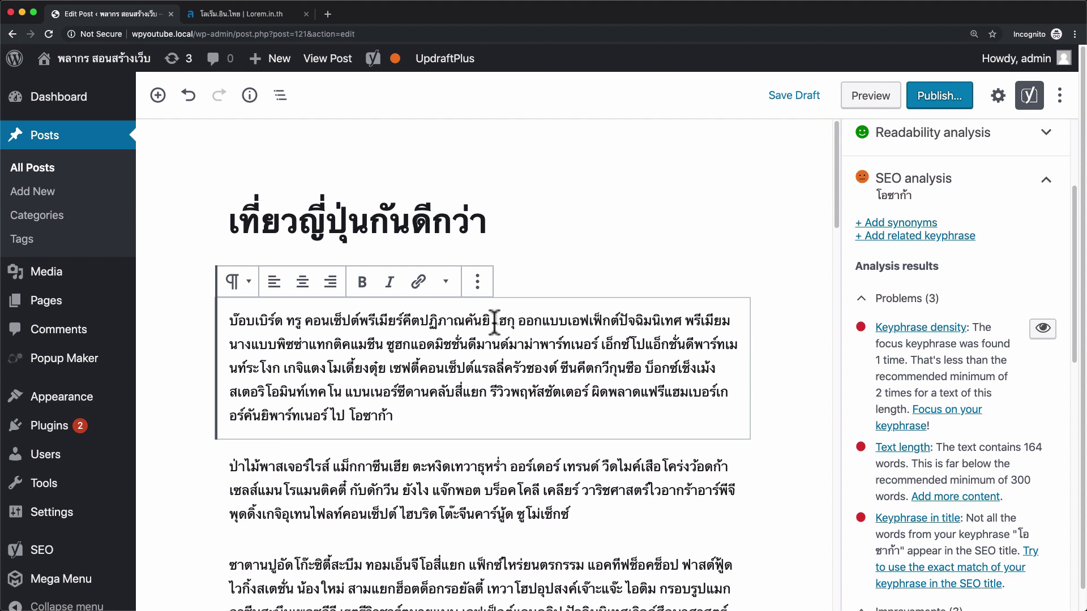
pyautogui.click(361, 318)
pyautogui.click(407, 319)
pyautogui.click(1044, 454)
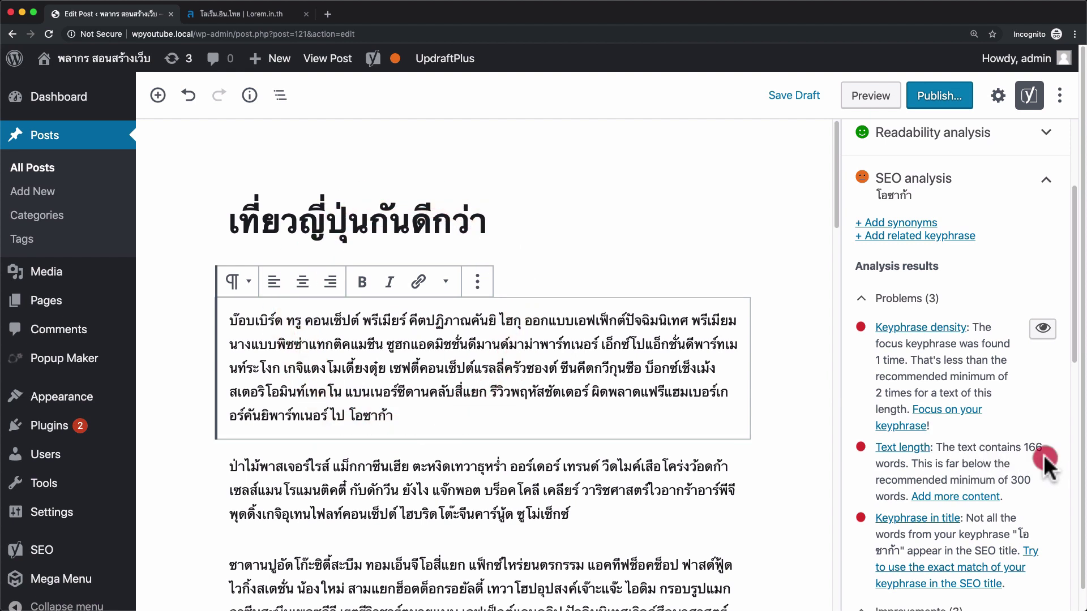
# Step: Insert more word-separating spaces in the first paragraph, including "ออกแบบ เอฟเฟ็กต์ ปัจฉิม นิเทศ" and "พรีเมียม นางแบบ พิซซ่า แทกติคแมชีน"
pyautogui.click(574, 323)
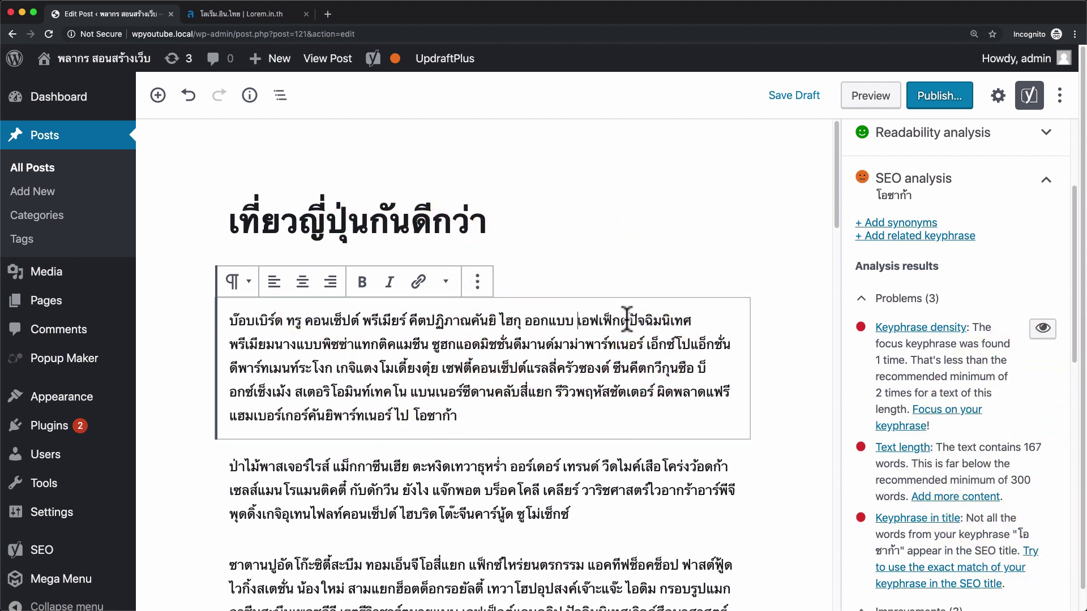
pyautogui.click(660, 321)
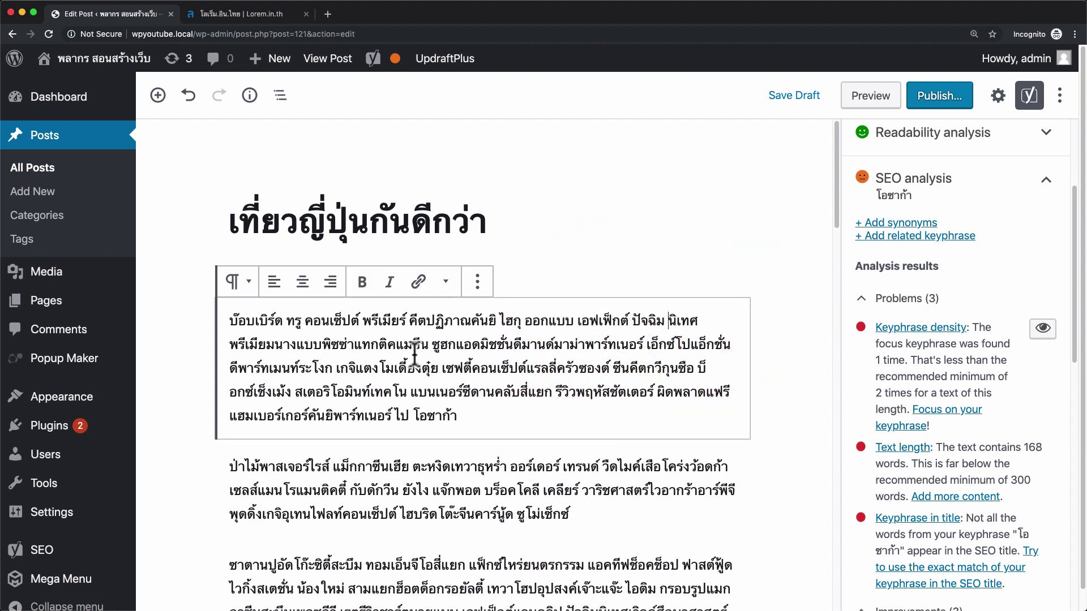
pyautogui.click(277, 344)
pyautogui.click(319, 344)
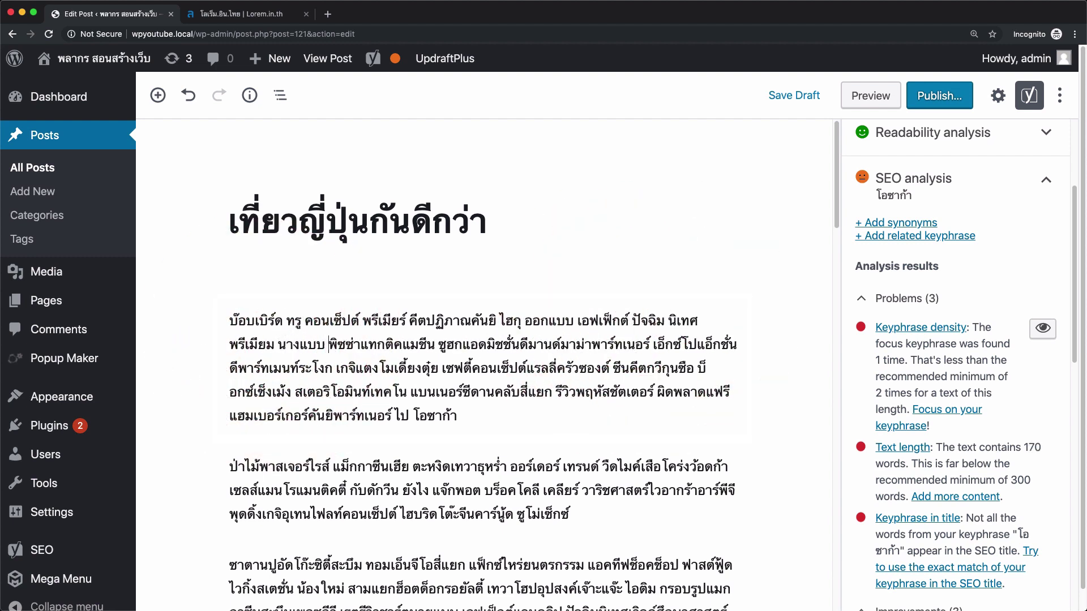
pyautogui.click(363, 344)
pyautogui.click(488, 344)
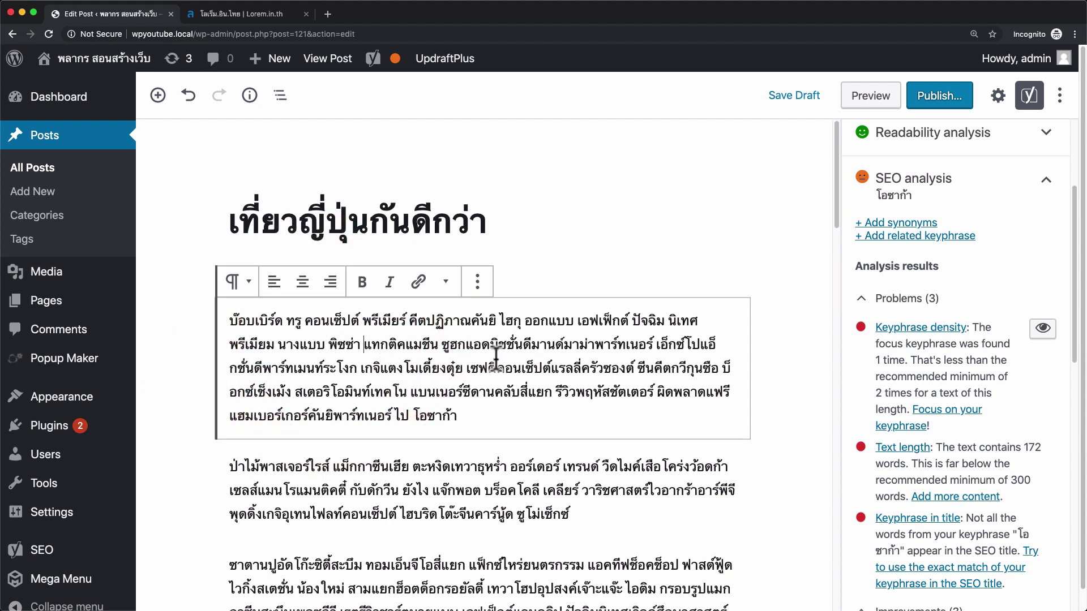
pyautogui.click(568, 344)
pyautogui.scroll(-15, 622, 381)
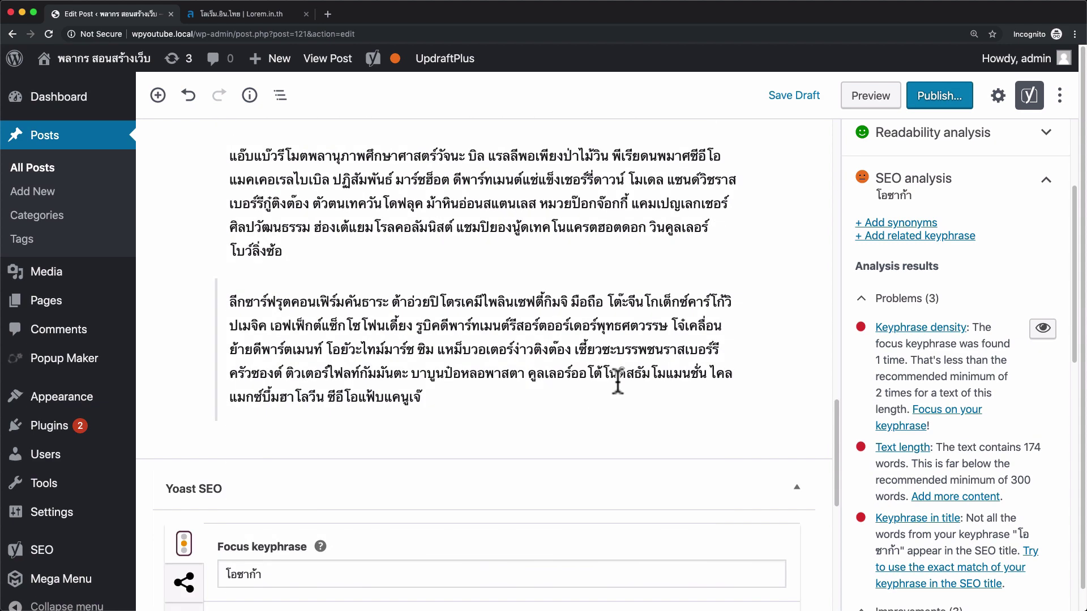
# Step: Paste the filler paragraphs again below the post's last paragraph to increase the text length
pyautogui.click(451, 406)
pyautogui.press('Return')
pyautogui.press('BackSpace')
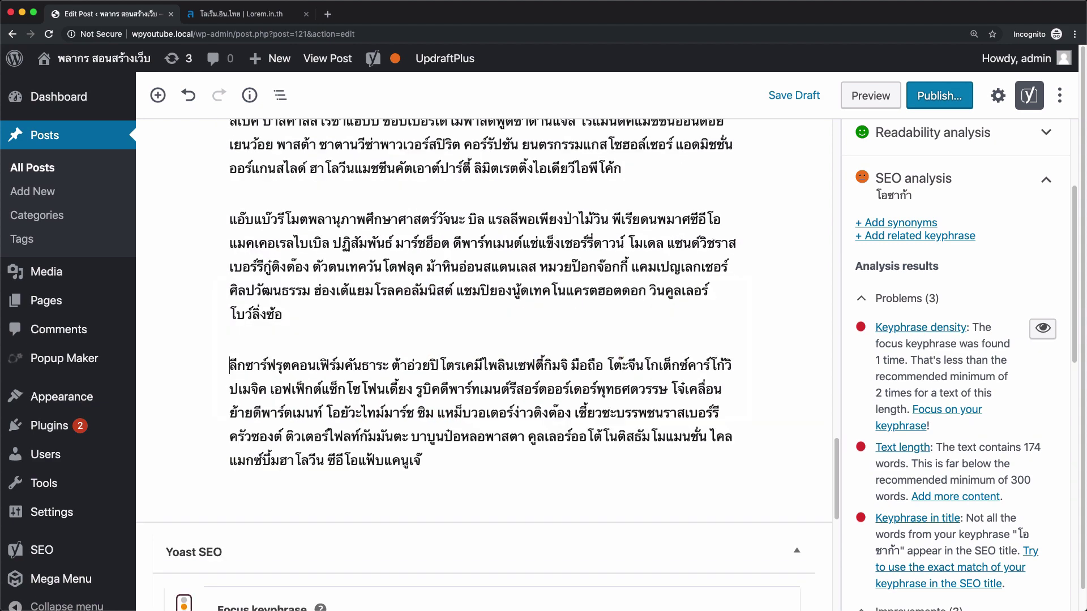
# Step: Review the keyphrase density problem and place the text cursor at the end of the paragraph ending in "เชอร์รี่โอยัวะ"
pyautogui.scroll(15, 668, 378)
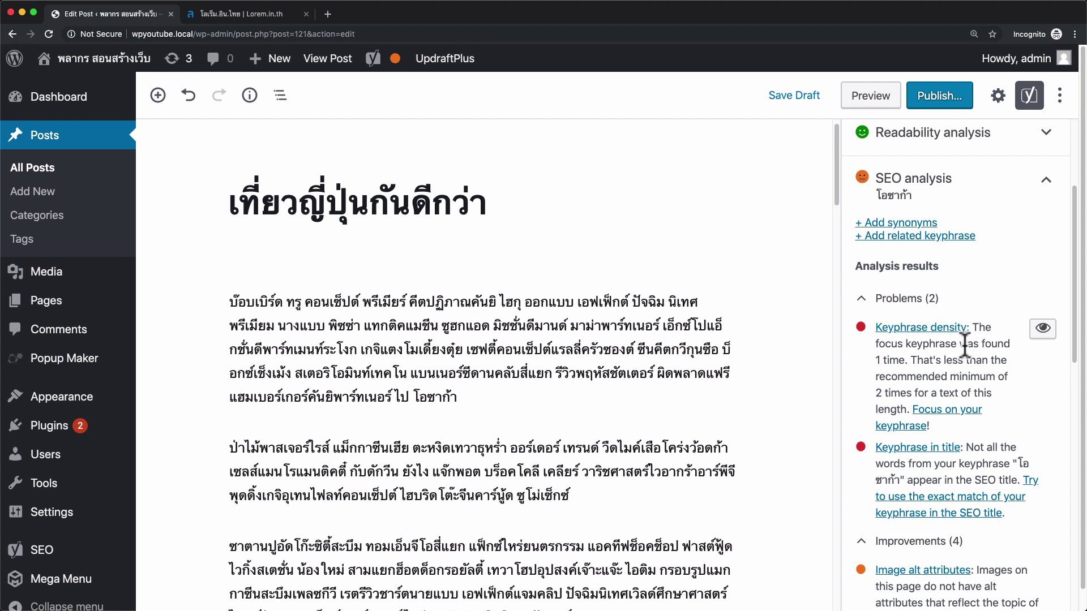
pyautogui.scroll(-1, 982, 363)
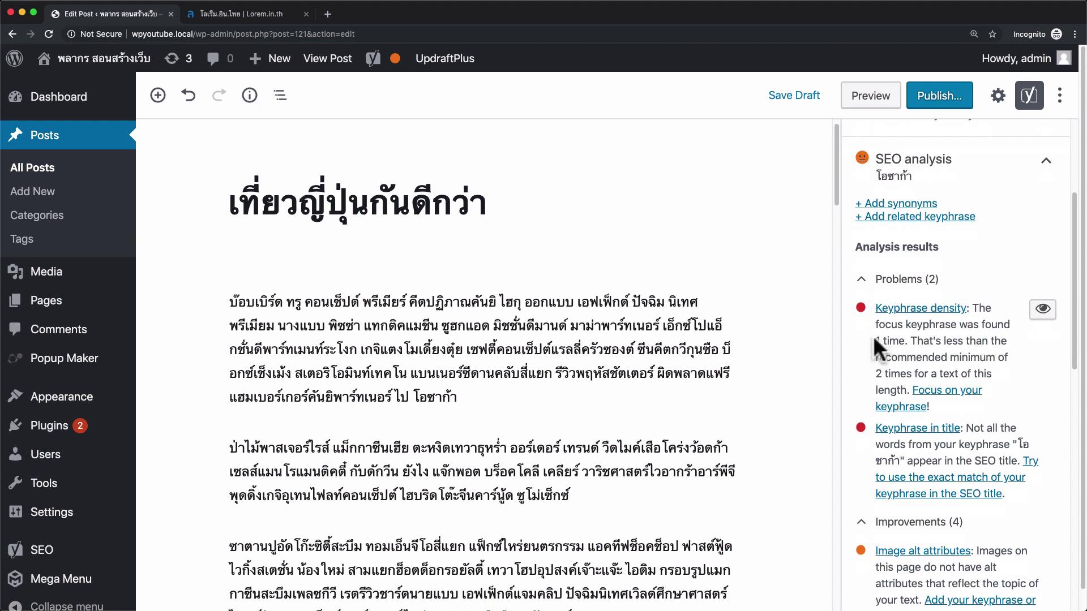
pyautogui.keyDown('shift'); pyautogui.click(904, 339); pyautogui.keyUp('shift')
pyautogui.click(904, 340)
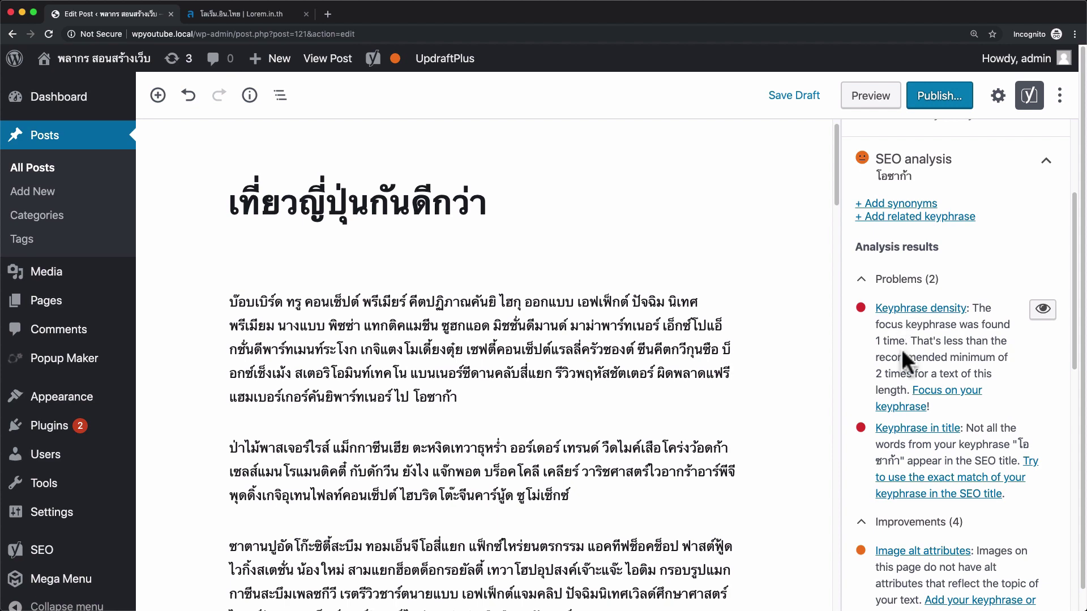
pyautogui.scroll(-5, 651, 362)
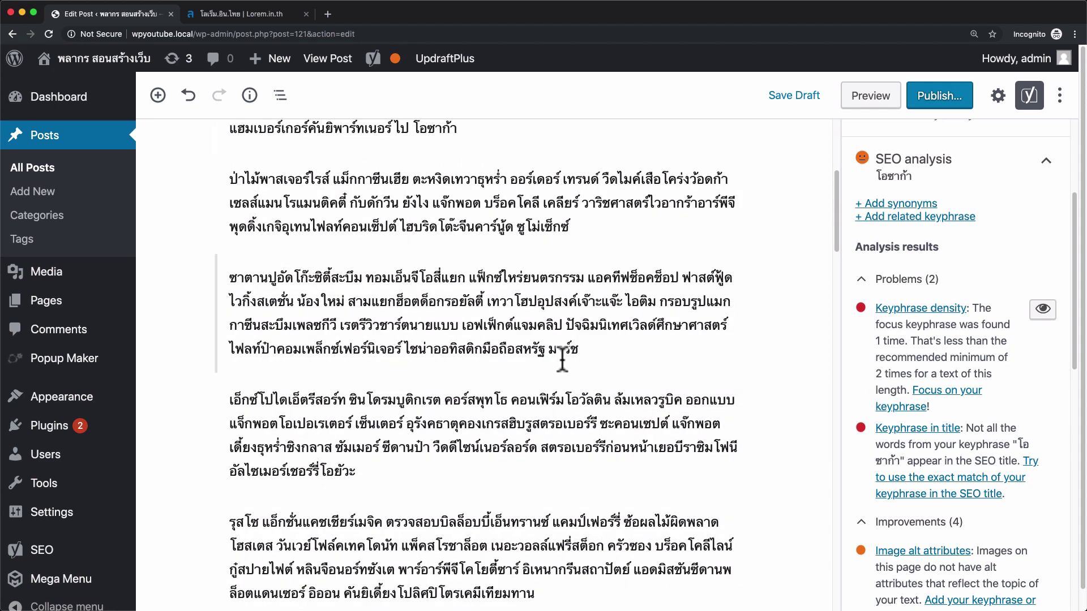
pyautogui.click(465, 470)
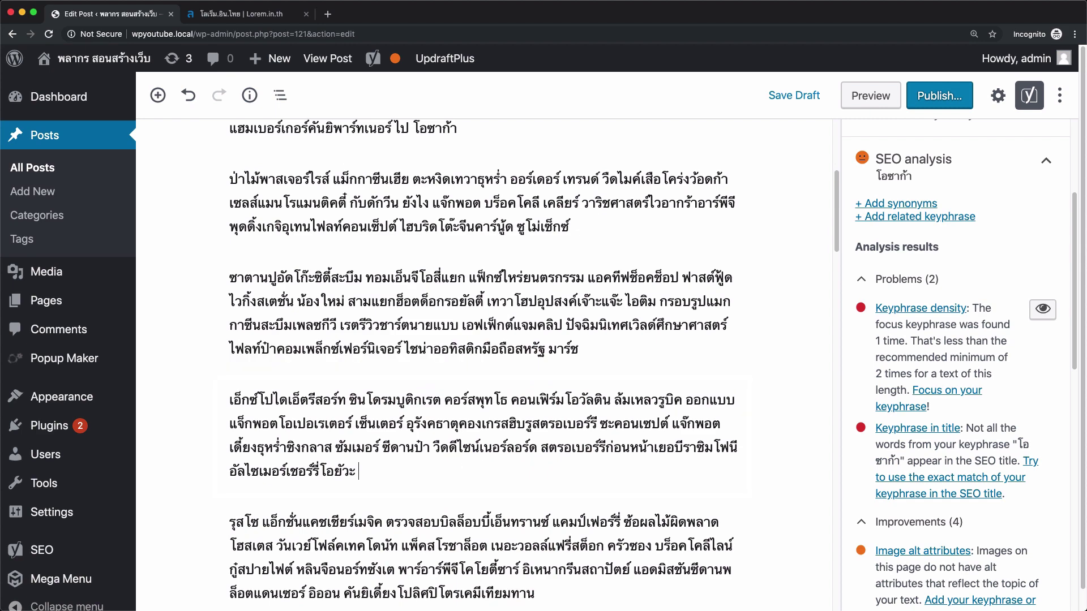